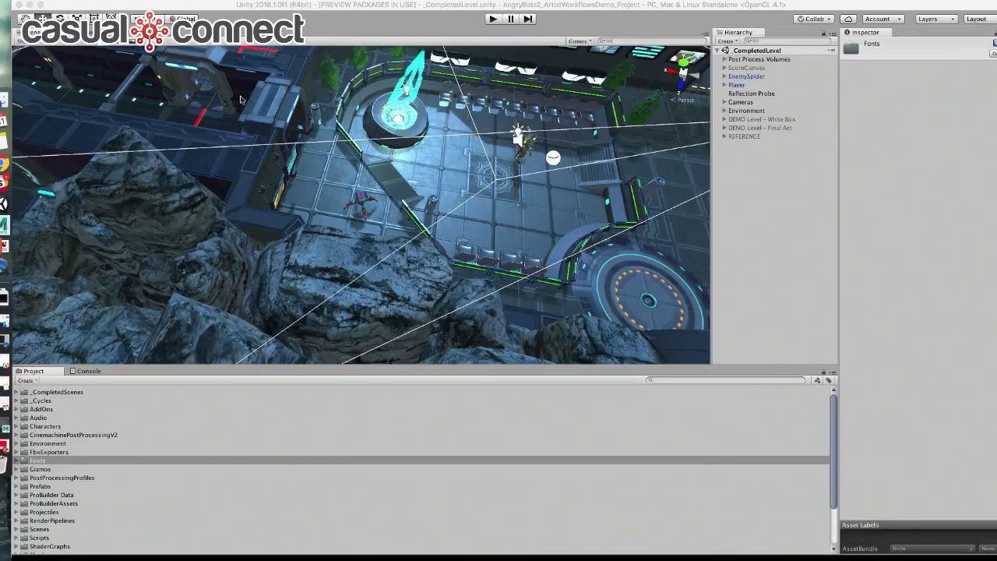
left_click(493, 19)
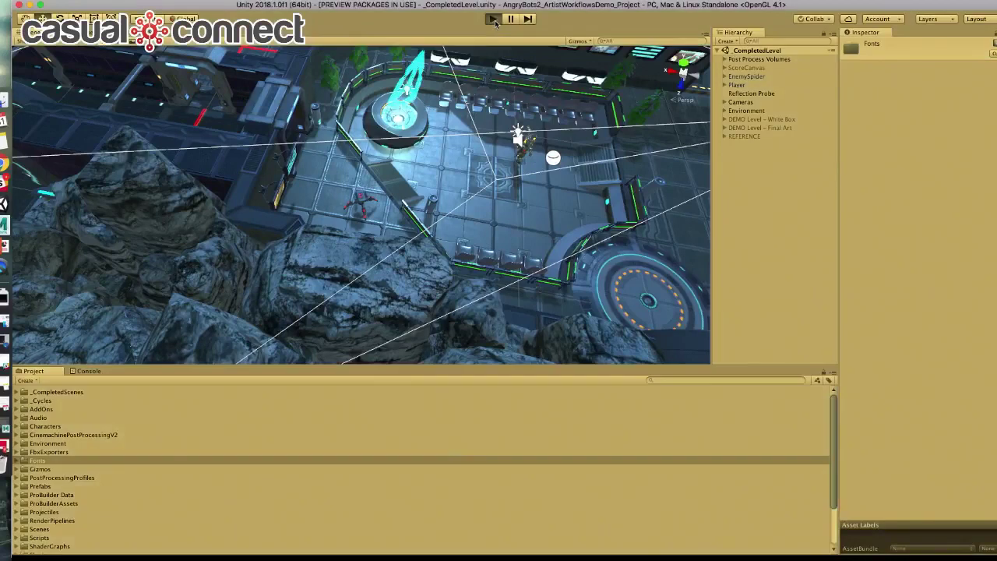
left_click(494, 20)
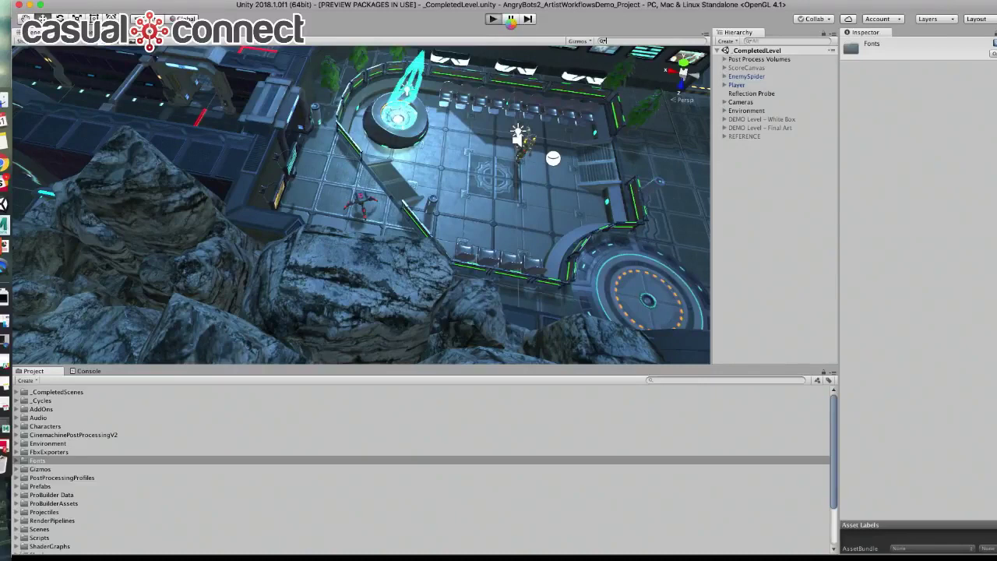
left_click(493, 19)
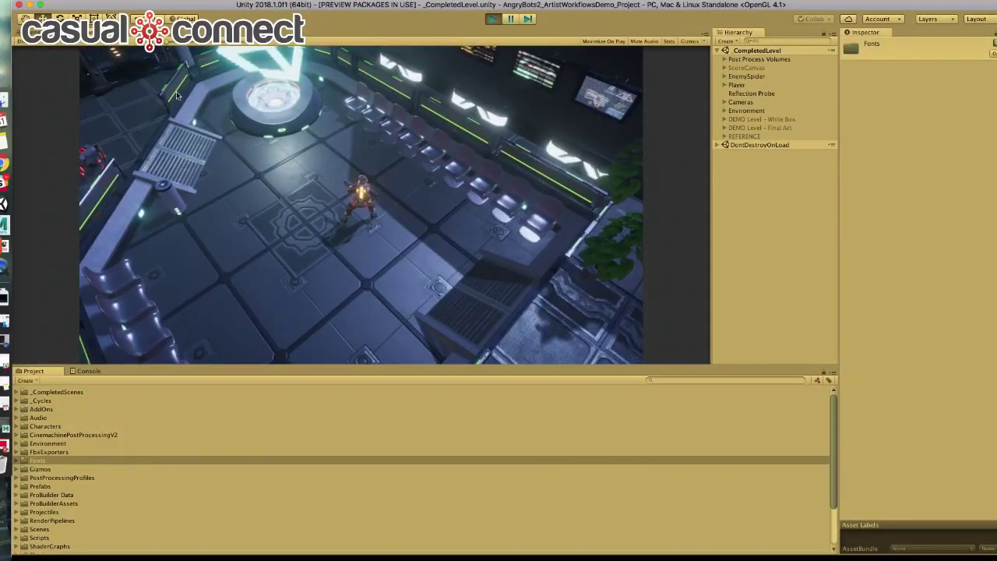
key("w")
key("a")
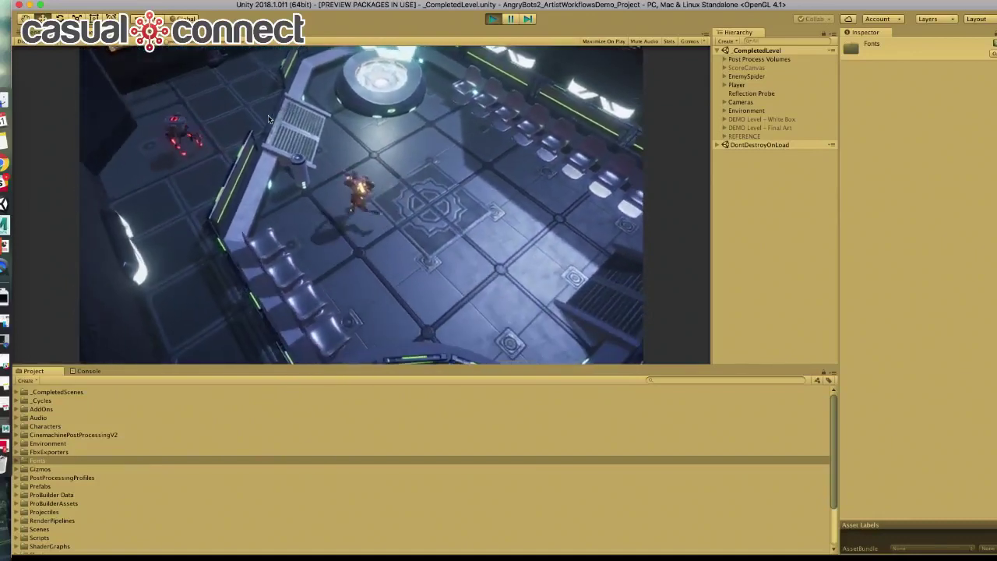
key("w")
left_click(301, 187)
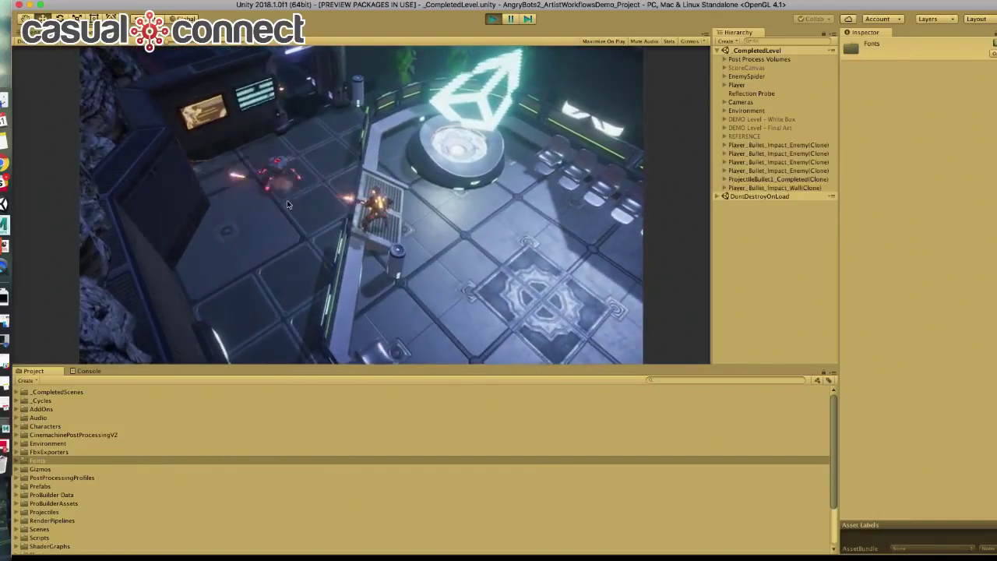
left_click(339, 192)
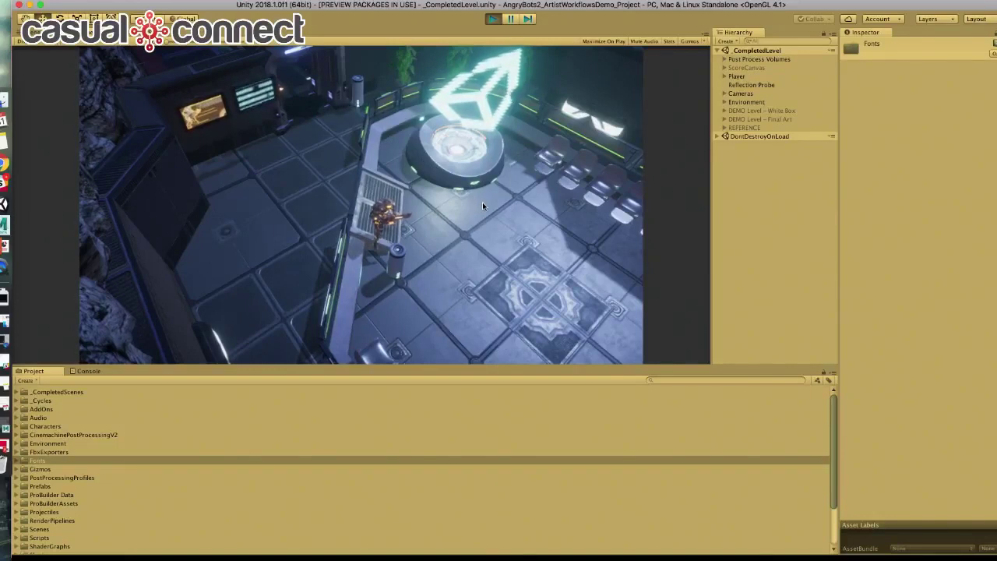
left_click(495, 21)
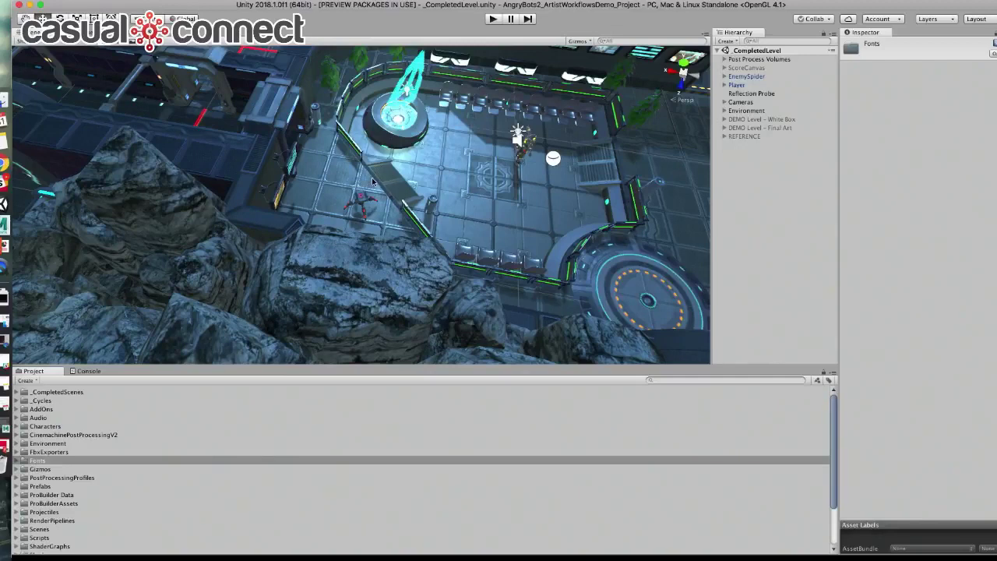
left_click_drag(420, 132, 361, 159, "alt")
scroll(452, 140, "down", 5)
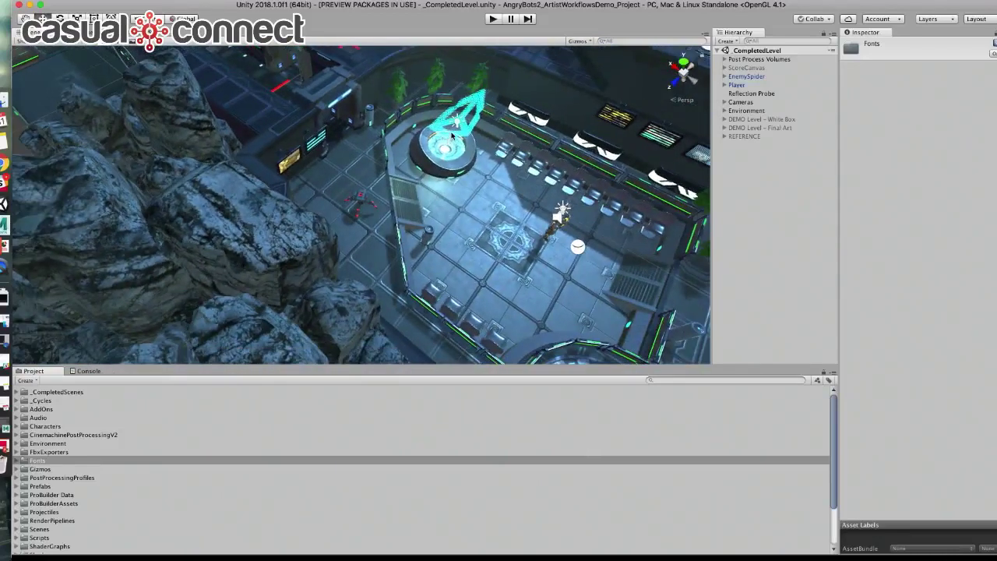
mouse_move(458, 150)
left_mouse_down("alt")
mouse_move(436, 159)
mouse_move(457, 150)
left_mouse_up("alt")
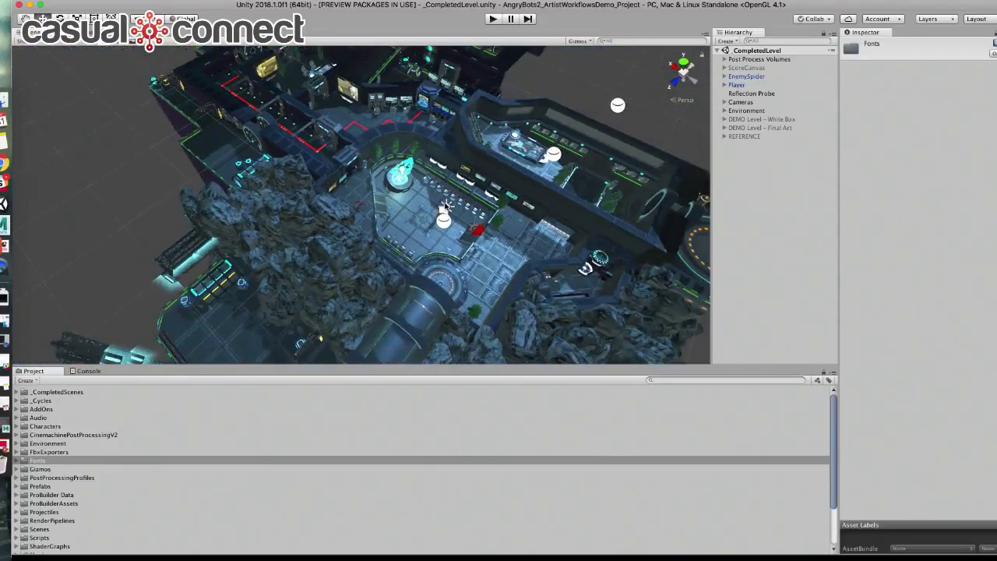
left_click_drag(448, 205, 401, 176, "alt")
left_click_drag(354, 147, 363, 107, "alt")
scroll(463, 231, "up", 3)
scroll(463, 230, "down", 4)
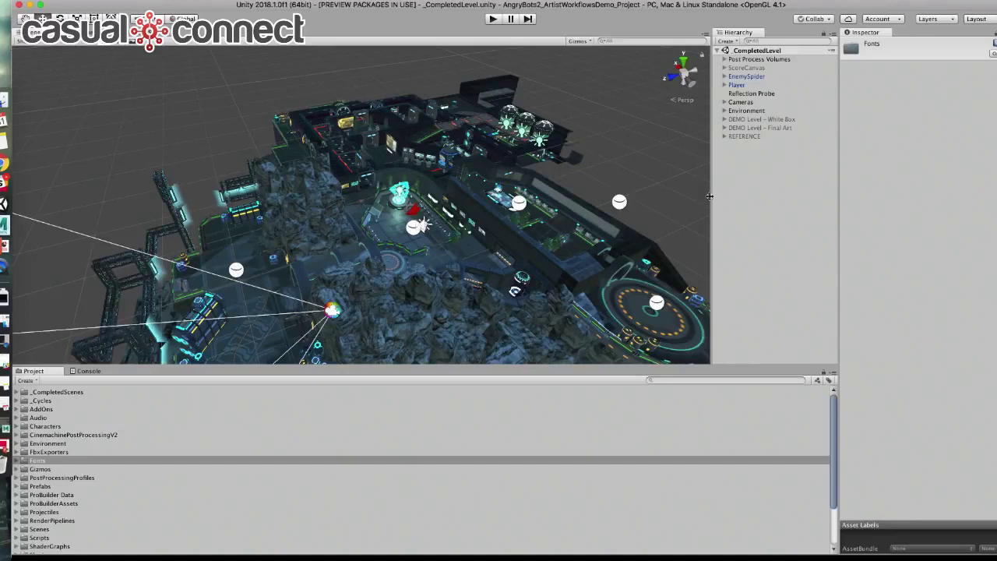
Step: Enable the DEMO Level - White Box object and frame its grey-box platform in the Scene view
left_click(774, 121)
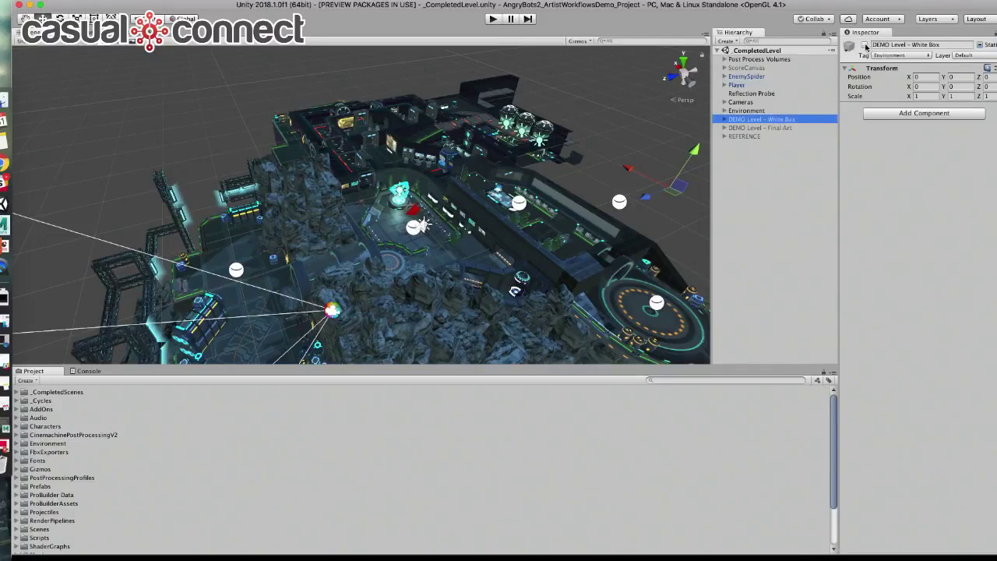
left_click(865, 45)
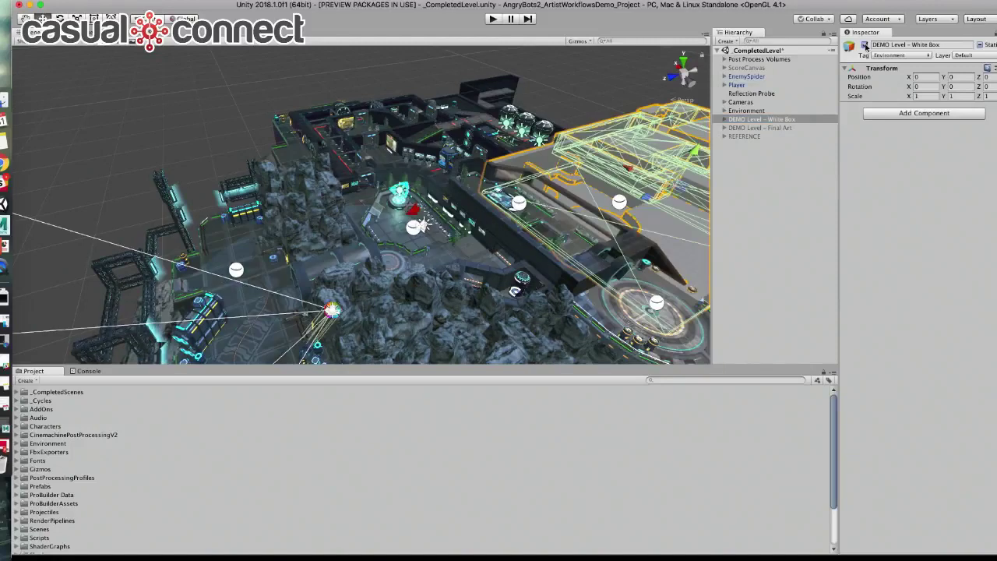
left_click_drag(545, 156, 593, 245, "alt")
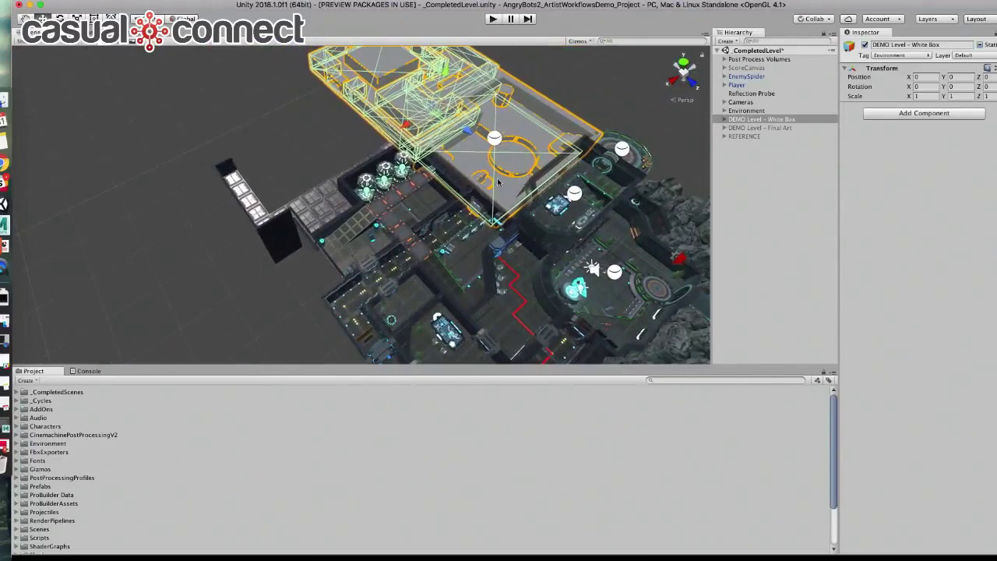
scroll(500, 181, "up", 10)
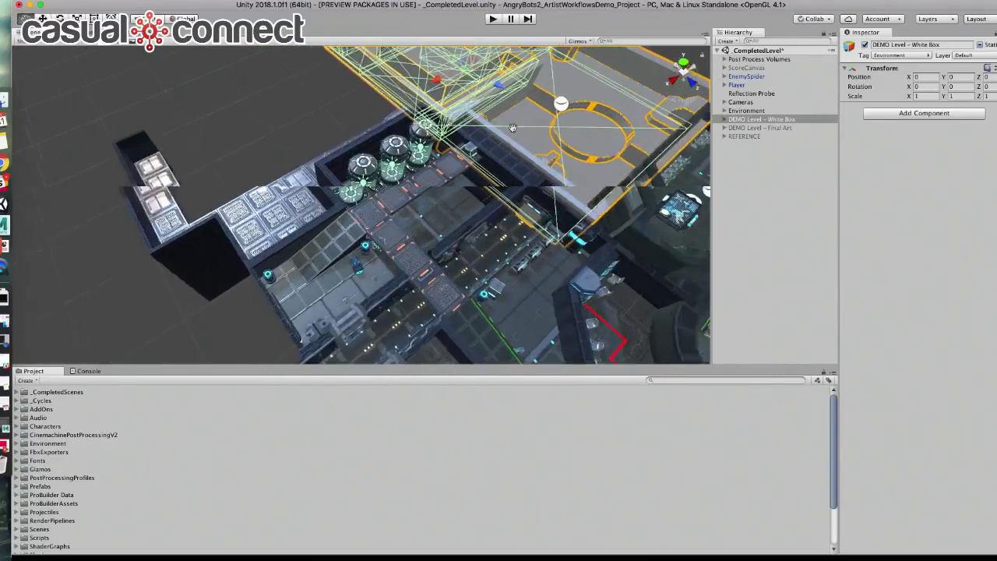
middle_click_drag(513, 127, 436, 176)
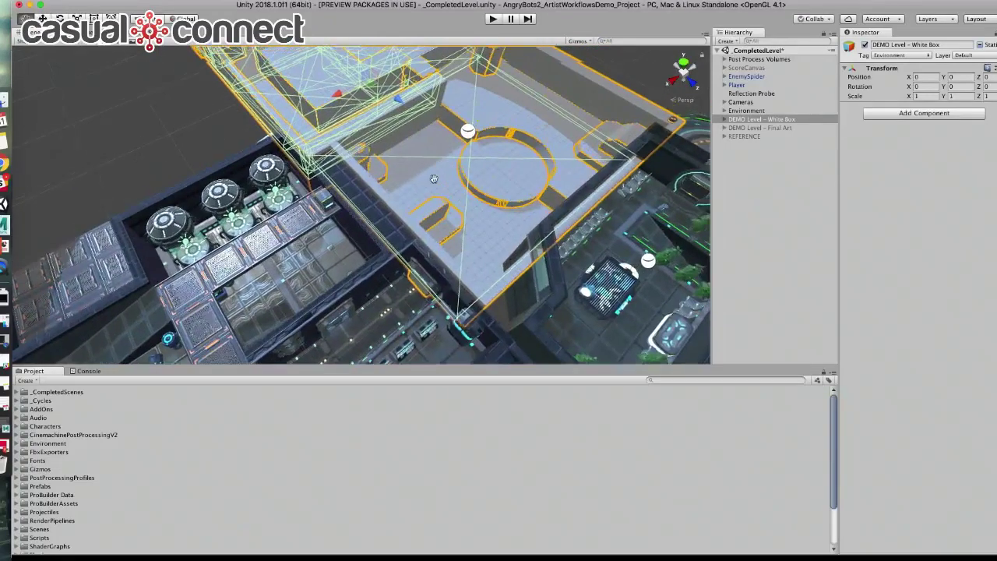
middle_click_drag(434, 179, 351, 275)
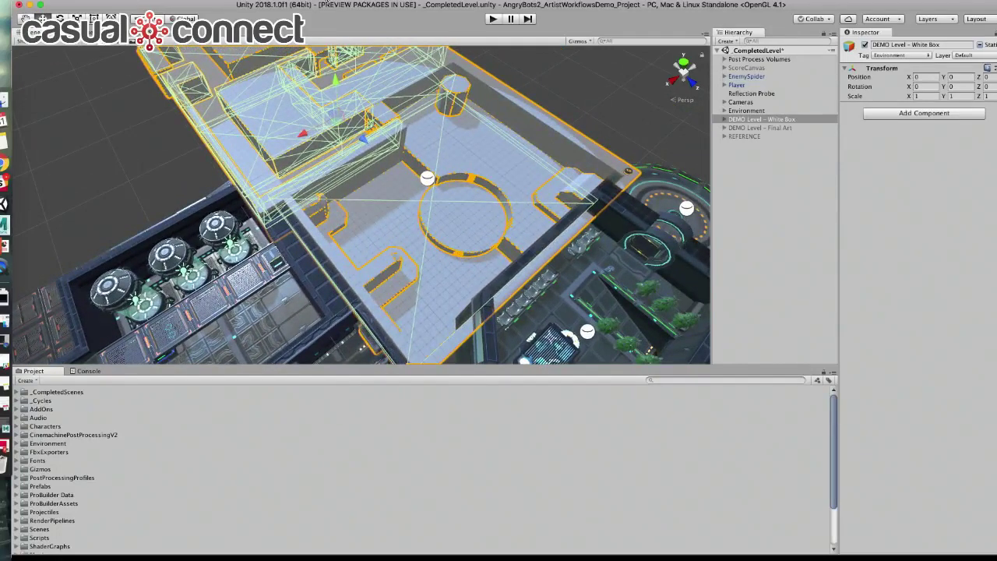
left_click(323, 0)
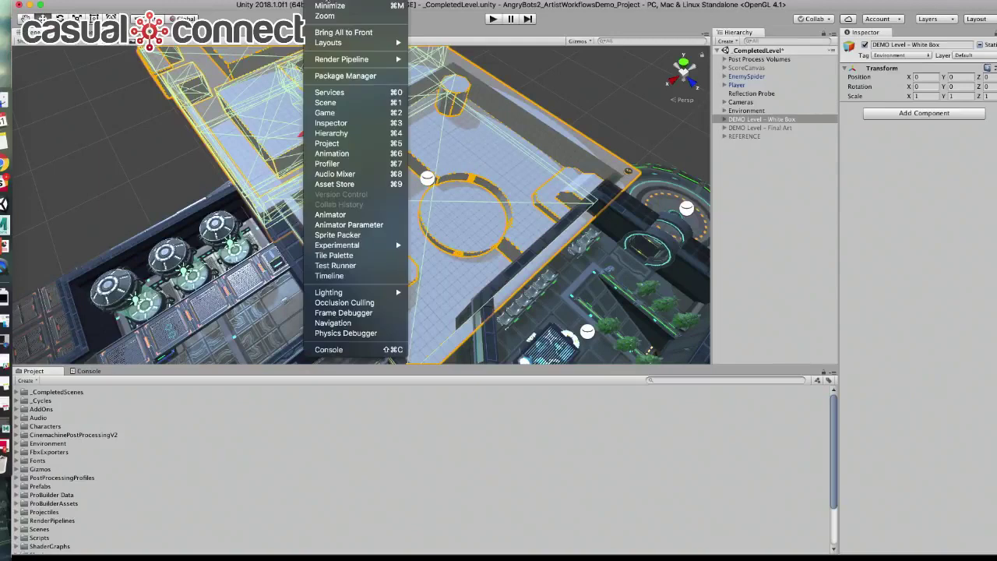
left_click(366, 76)
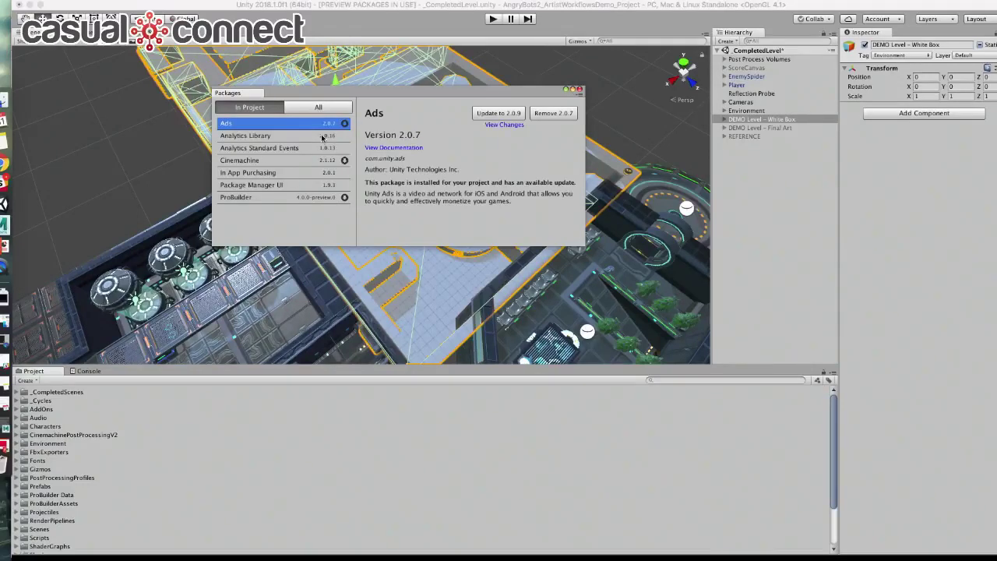
left_click(335, 111)
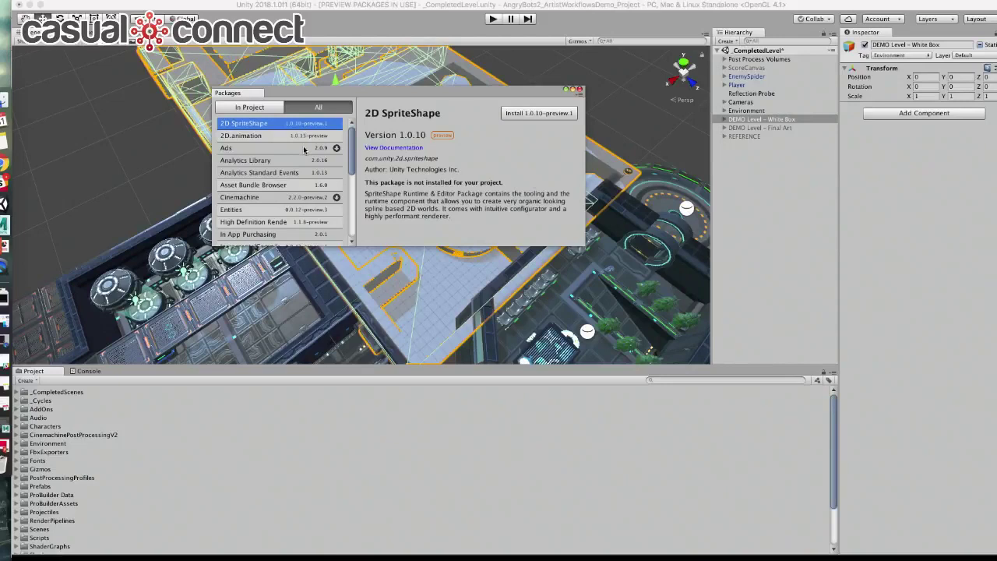
left_click(580, 90)
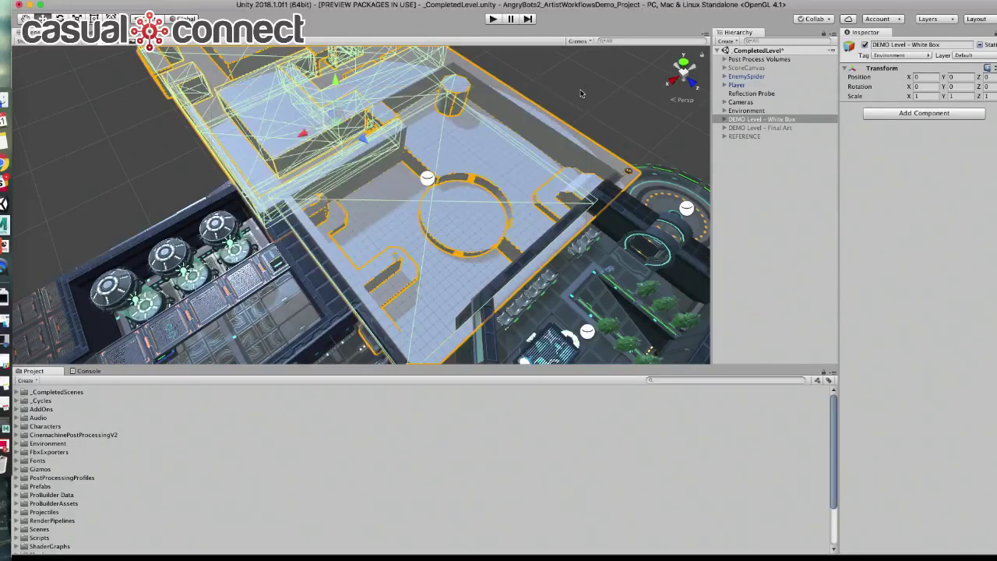
Step: Open the ProBuilder Window from Tools > ProBuilder and dock it beside the Scene view
left_click(222, 1)
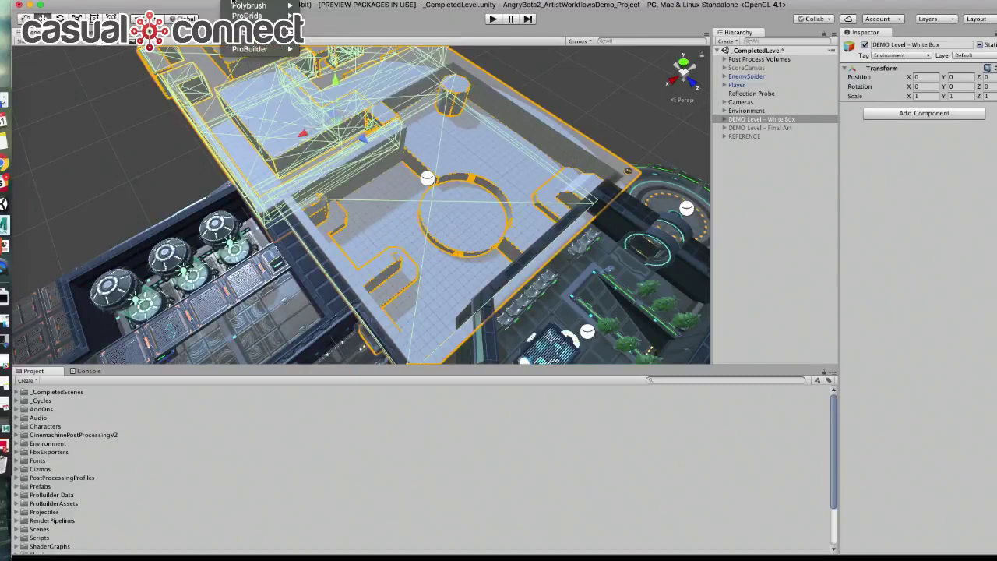
mouse_move(250, 5)
mouse_move(251, 53)
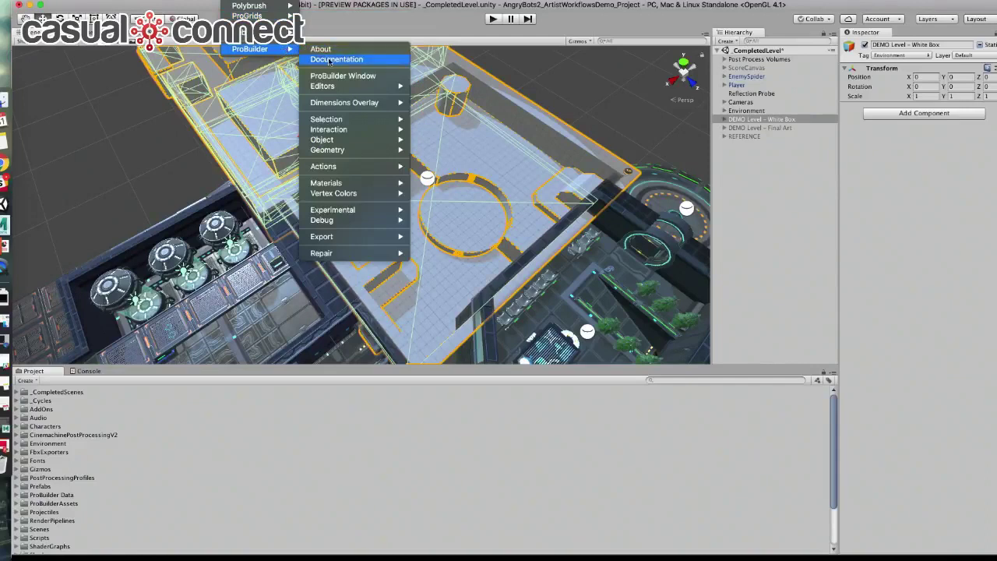
left_click(340, 77)
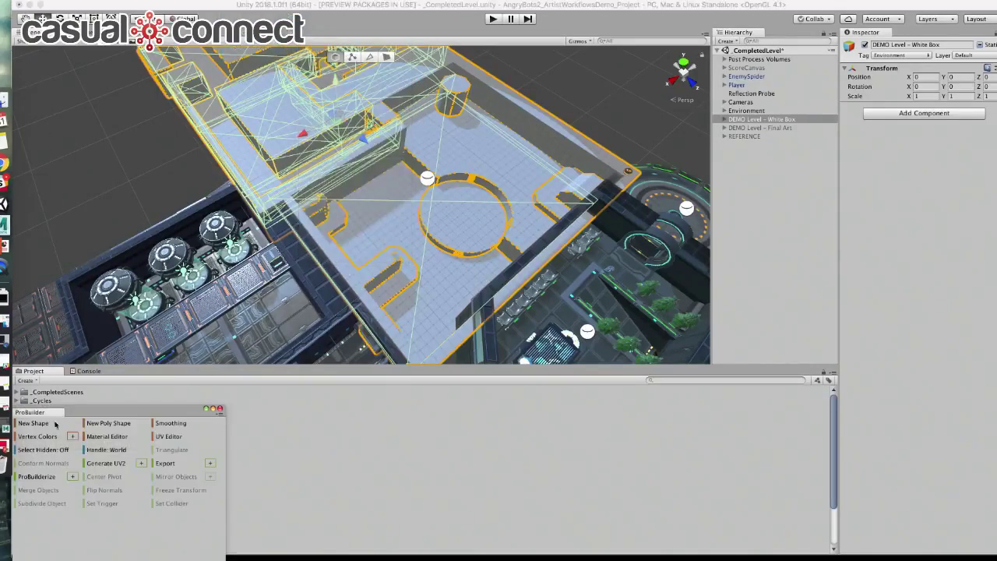
left_click_drag(31, 411, 31, 198)
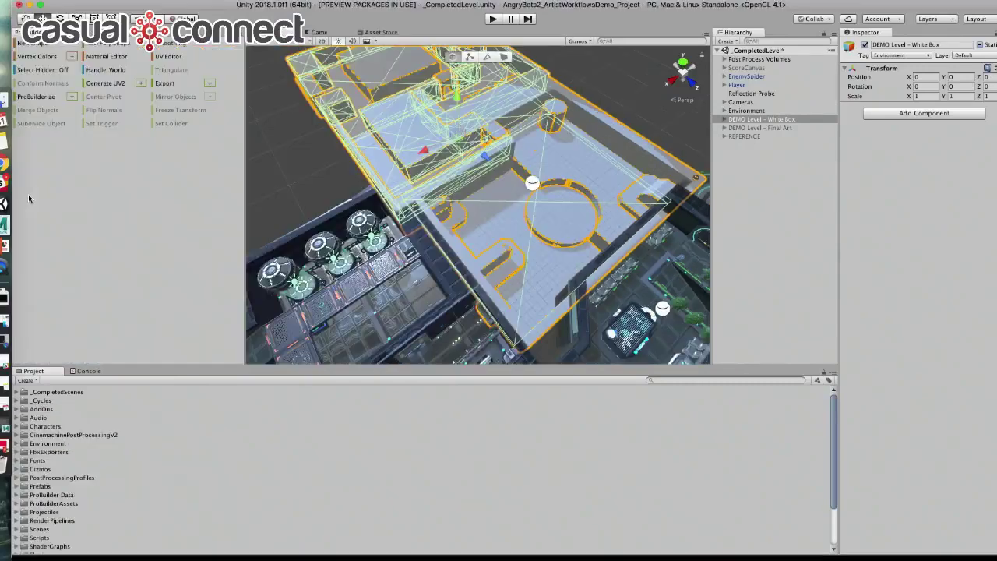
Step: Switch the ProBuilder panel to icon mode, then back to text labels
right_click(156, 165)
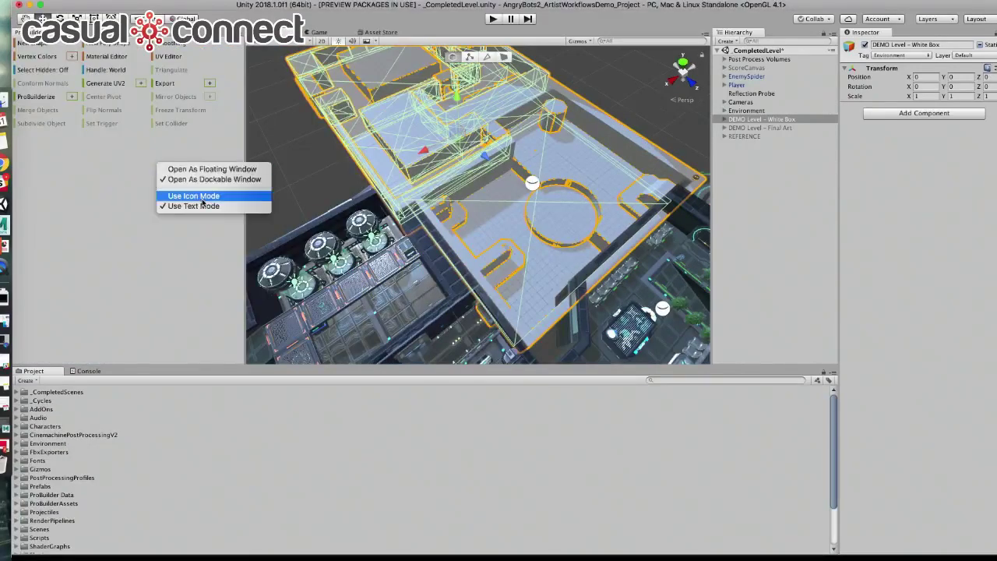
left_click(195, 200)
right_click(173, 171)
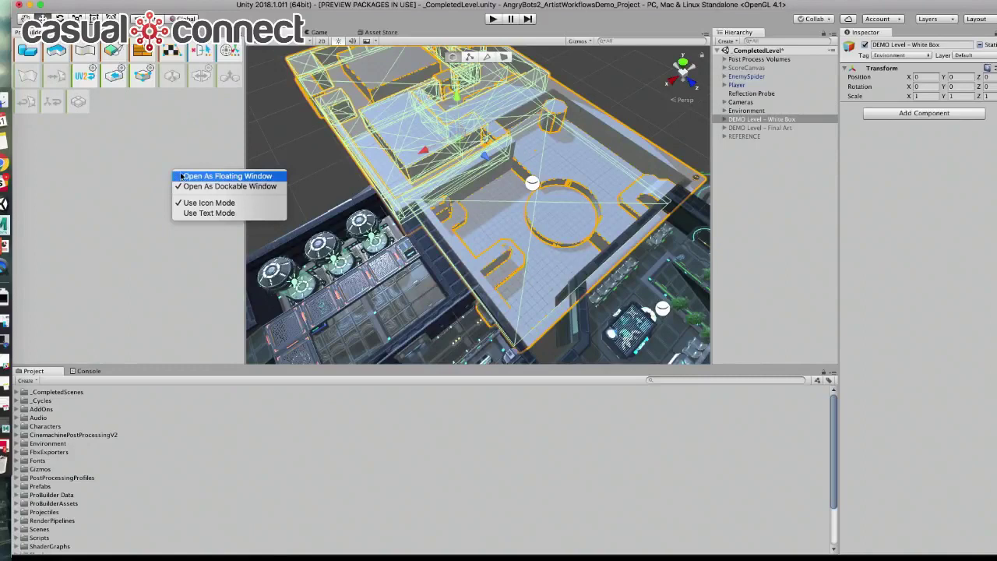
left_click(227, 213)
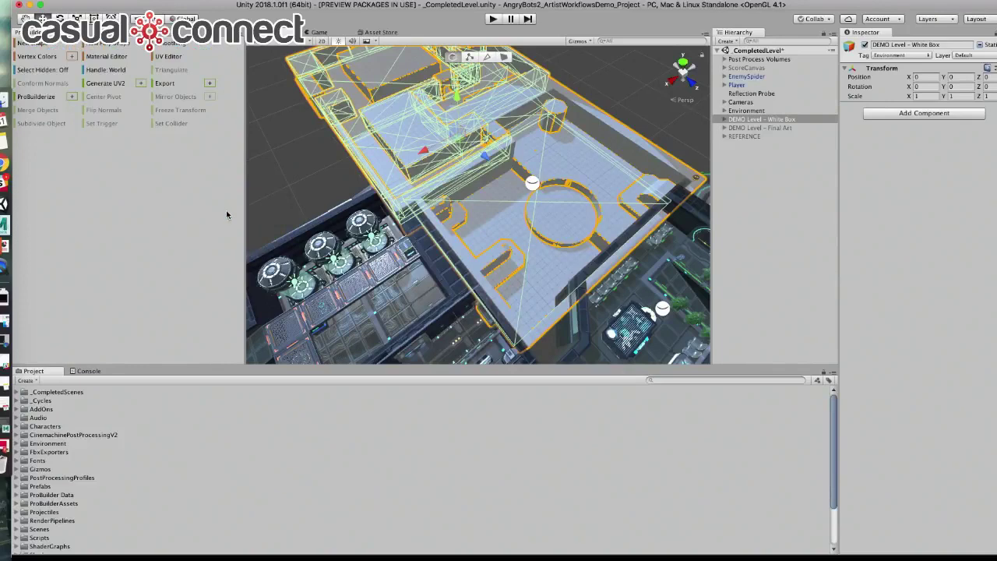
Step: Select the Big Room Lower Floor mesh and orbit to a low angle over it
left_click(517, 191)
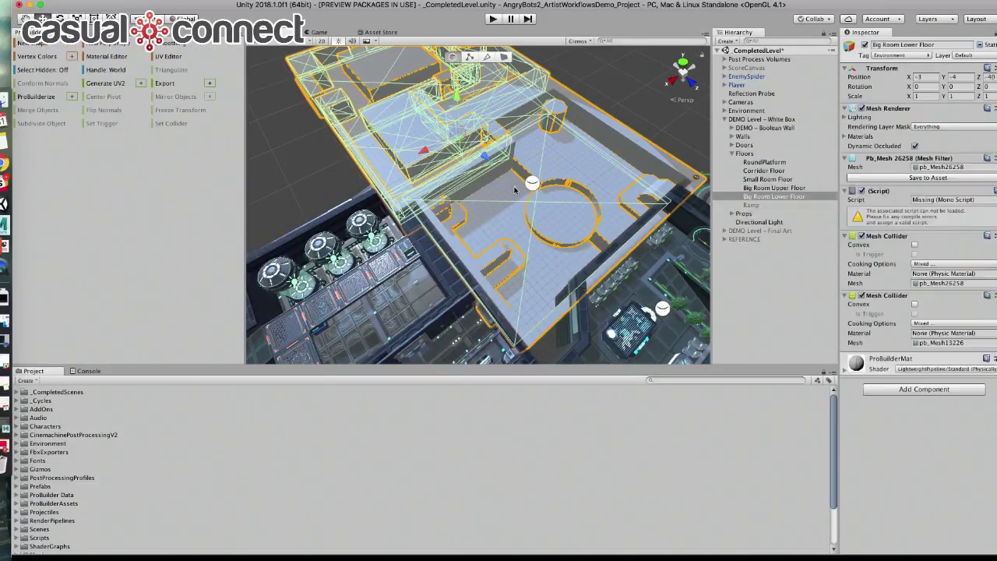
left_click_drag(489, 194, 482, 184, "alt")
scroll(482, 183, "up", 3)
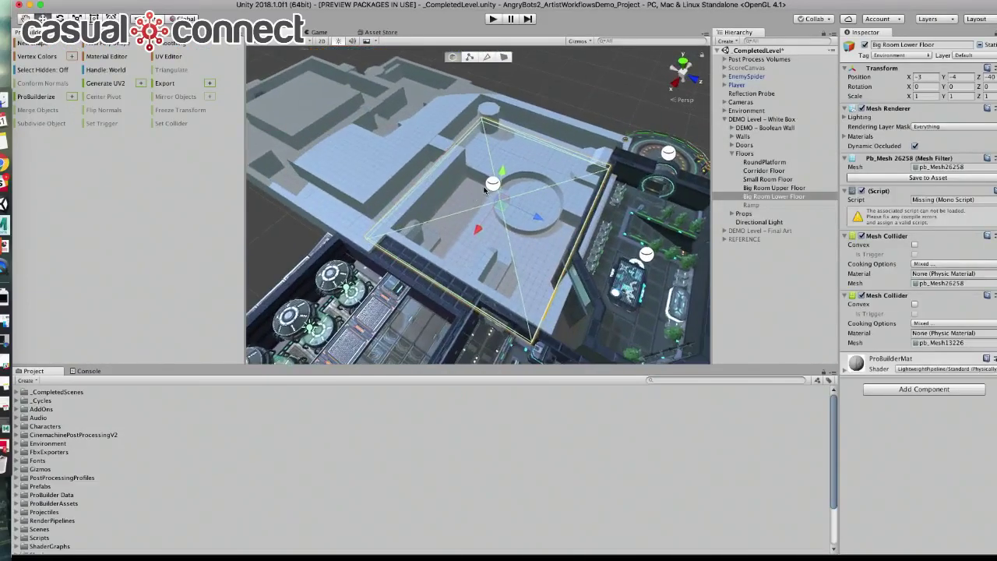
scroll(479, 180, "up", 4)
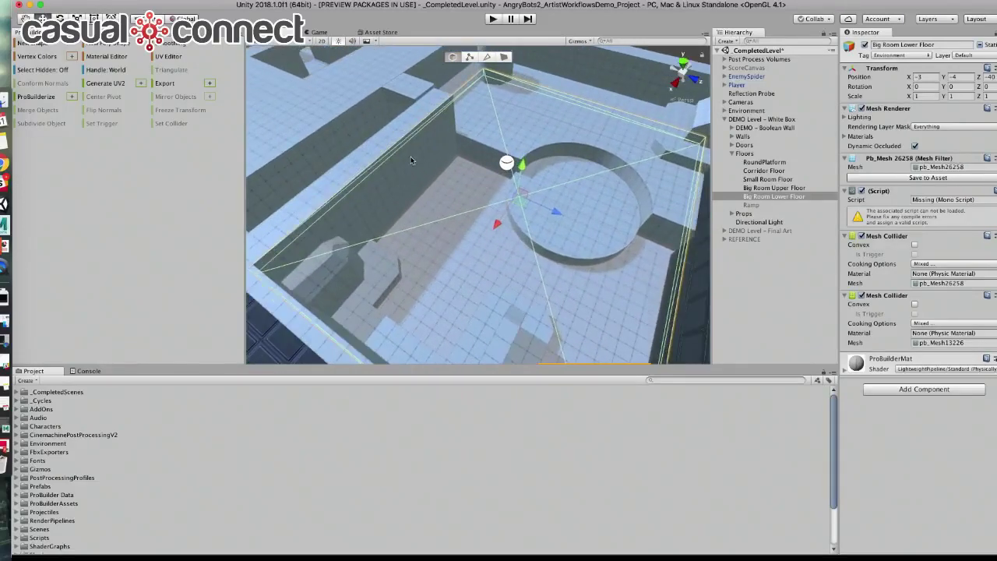
left_click_drag(413, 161, 336, 209, "alt")
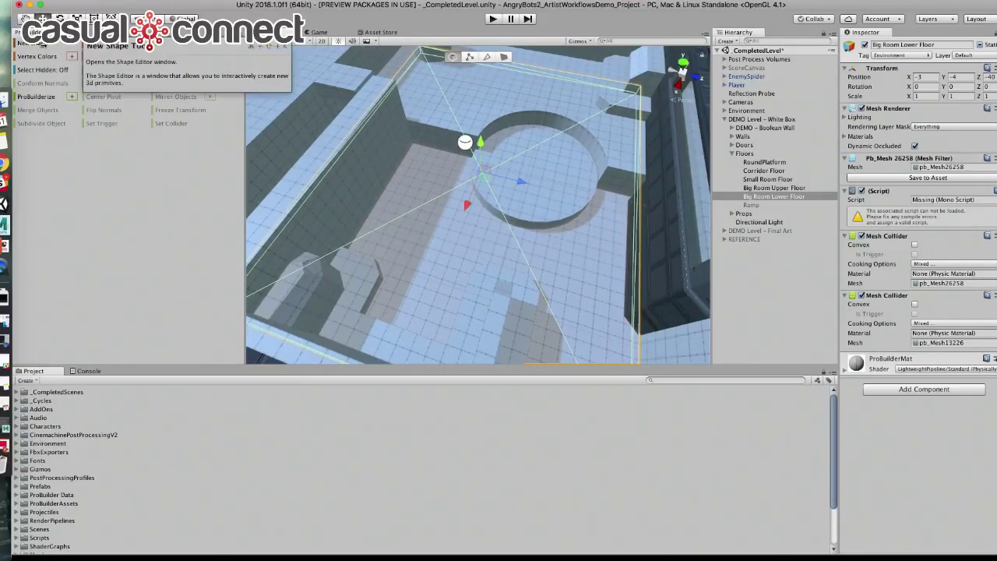
Step: Build a 1×1×1 Cube with the ProBuilder Shape Tool and nudge it down to Y 11.649
left_click(35, 43)
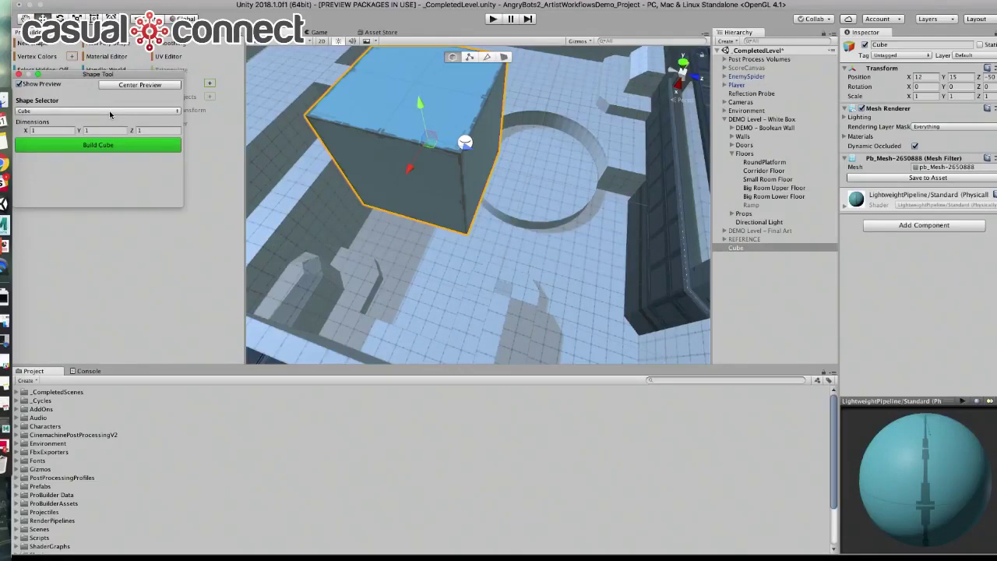
left_click(110, 113)
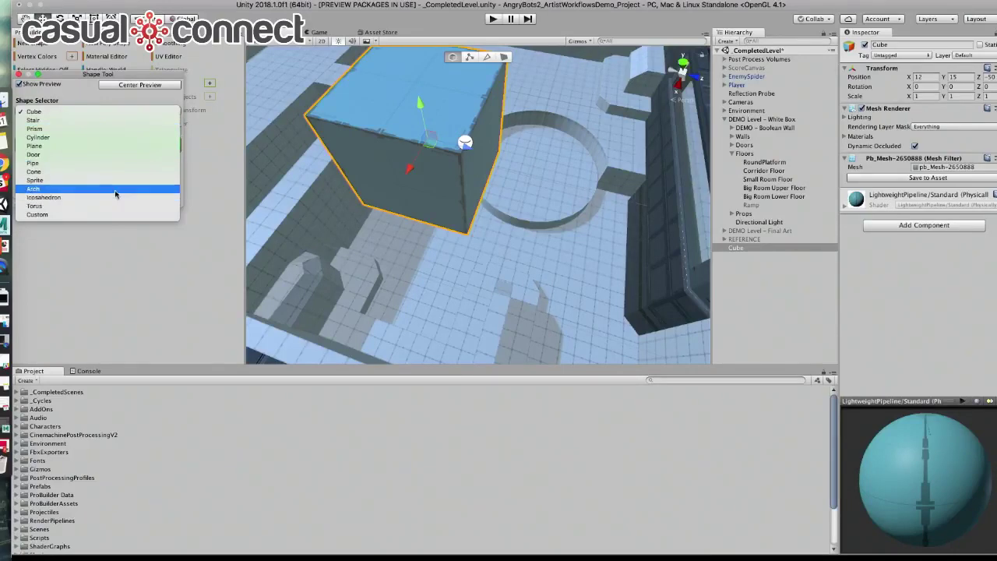
left_click(96, 114)
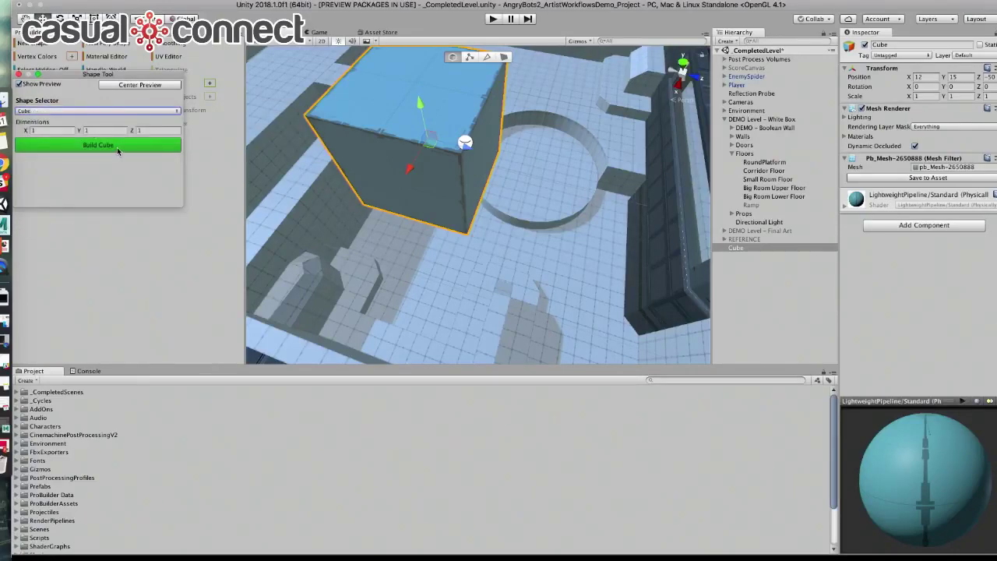
left_click(117, 148)
left_click_drag(440, 194, 435, 160, "alt")
left_click_drag(428, 78, 441, 299)
Step: Enlarge the Scene view and settle the cube on the White Box floor at X -0.5, Y -2.17
left_click_drag(450, 363, 450, 408)
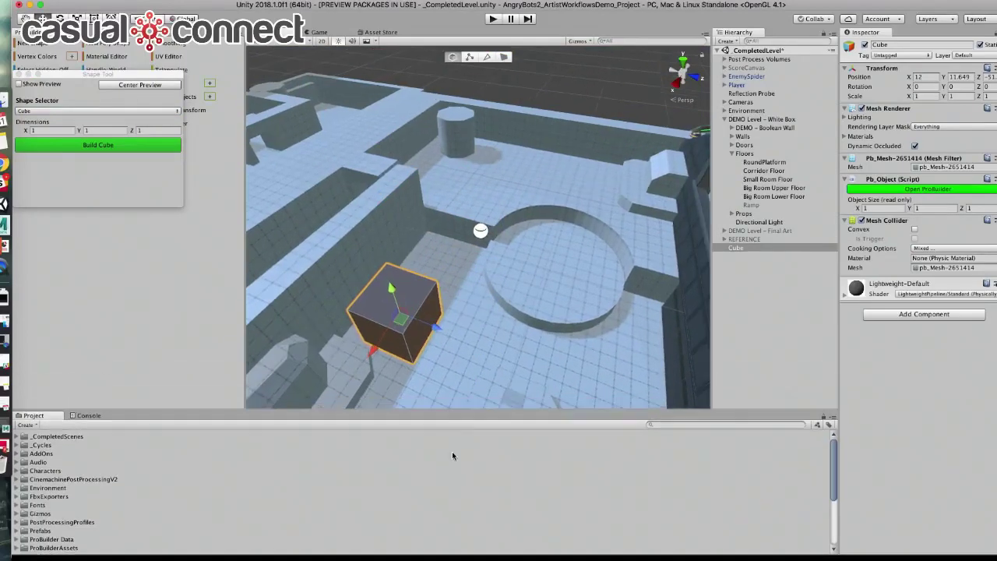
left_click_drag(245, 187, 164, 178)
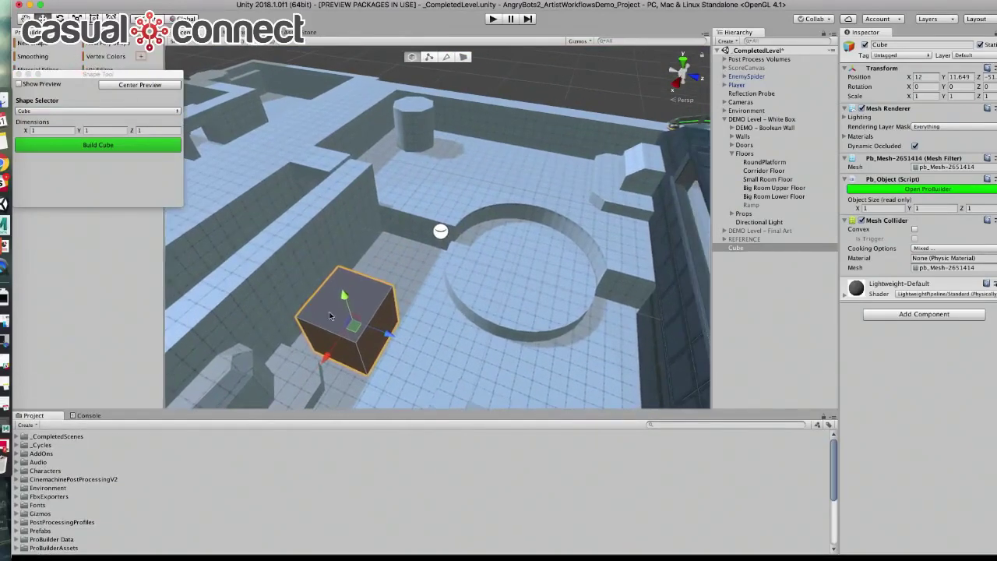
left_click_drag(366, 265, 347, 209, "alt")
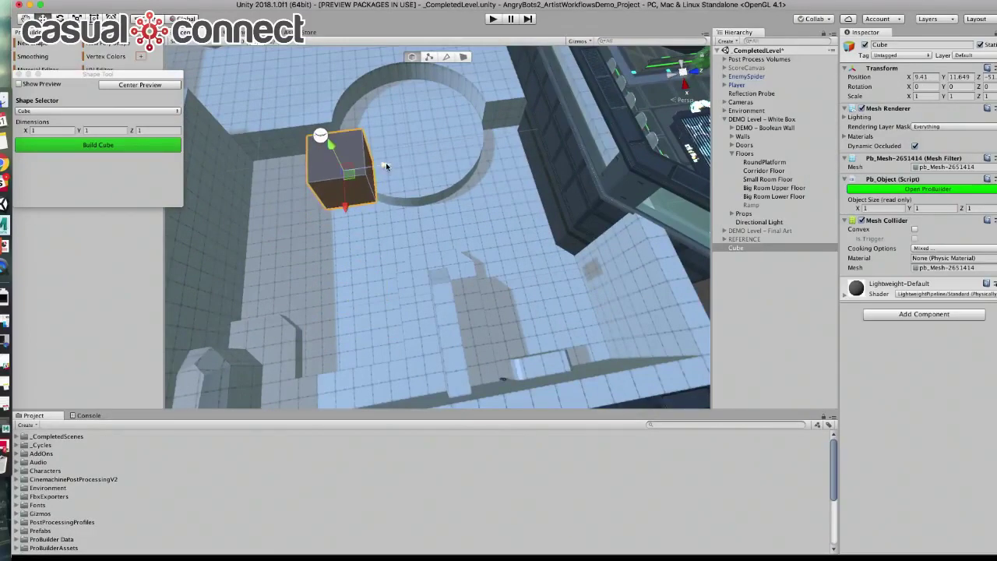
left_click_drag(385, 165, 302, 153)
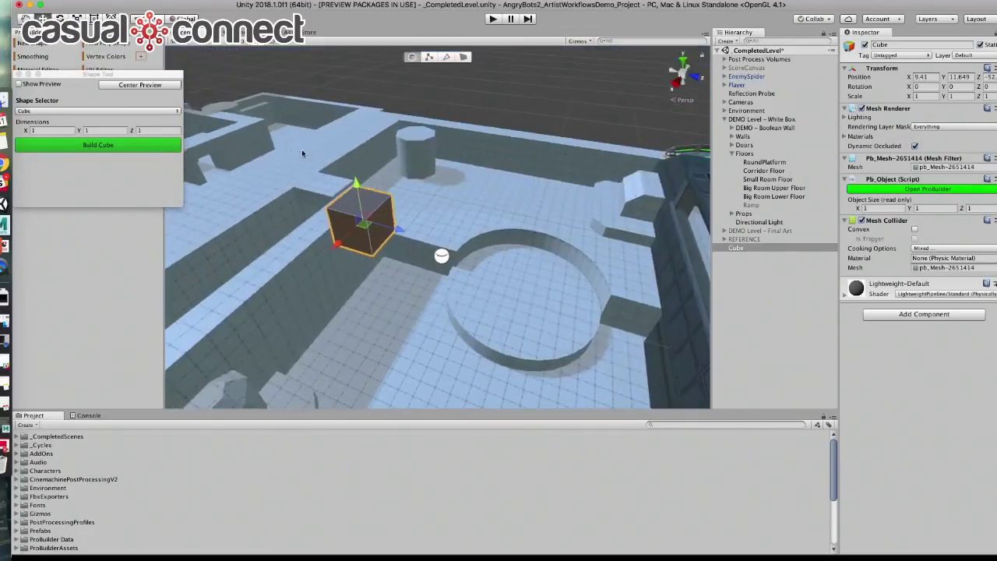
left_click_drag(355, 184, 375, 298)
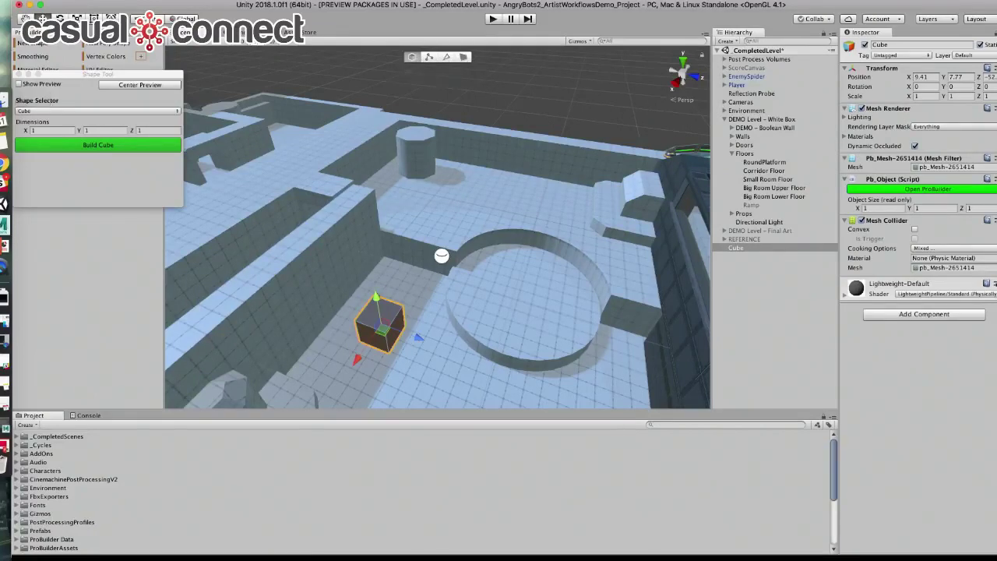
left_click(20, 75)
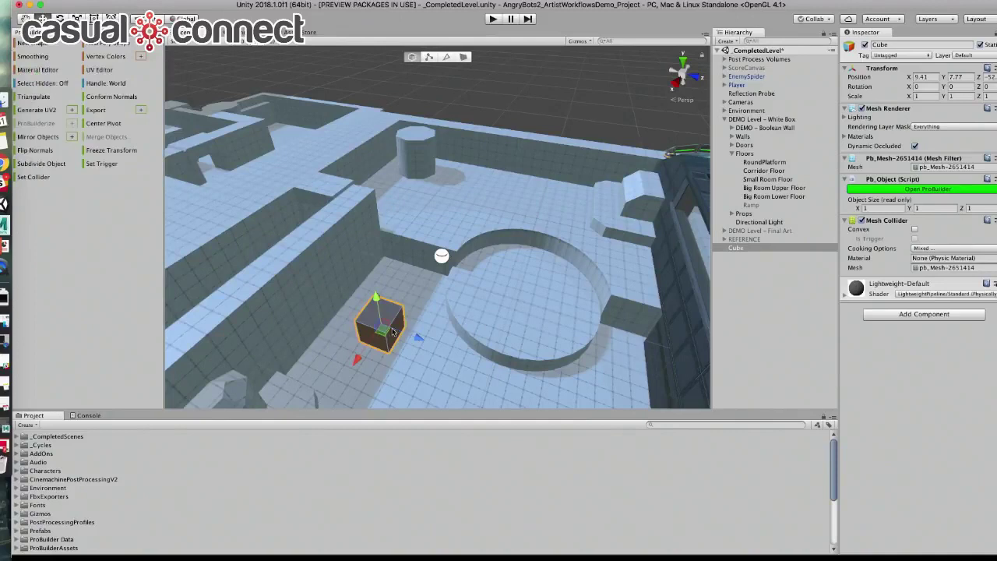
left_click_drag(385, 331, 414, 285)
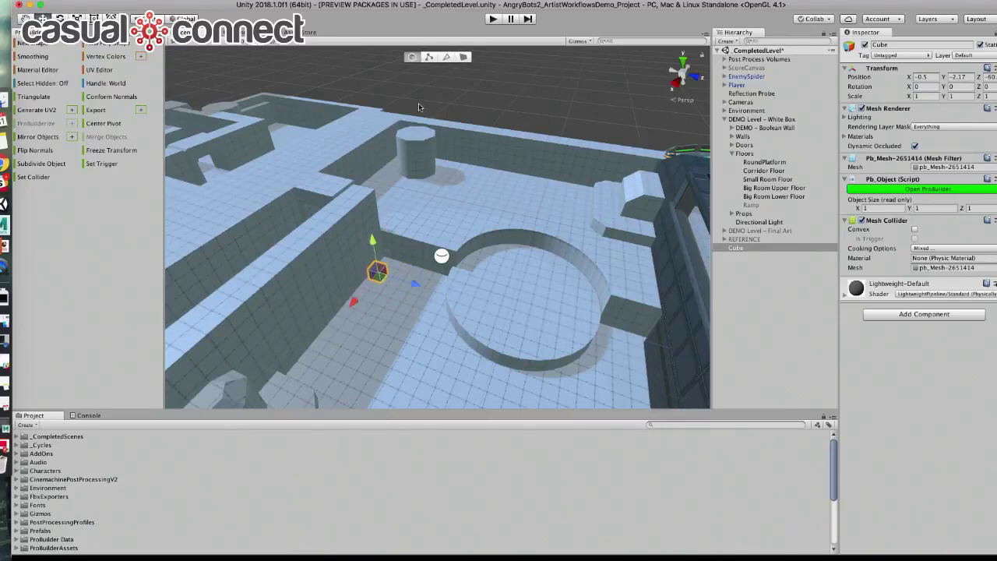
left_click(463, 57)
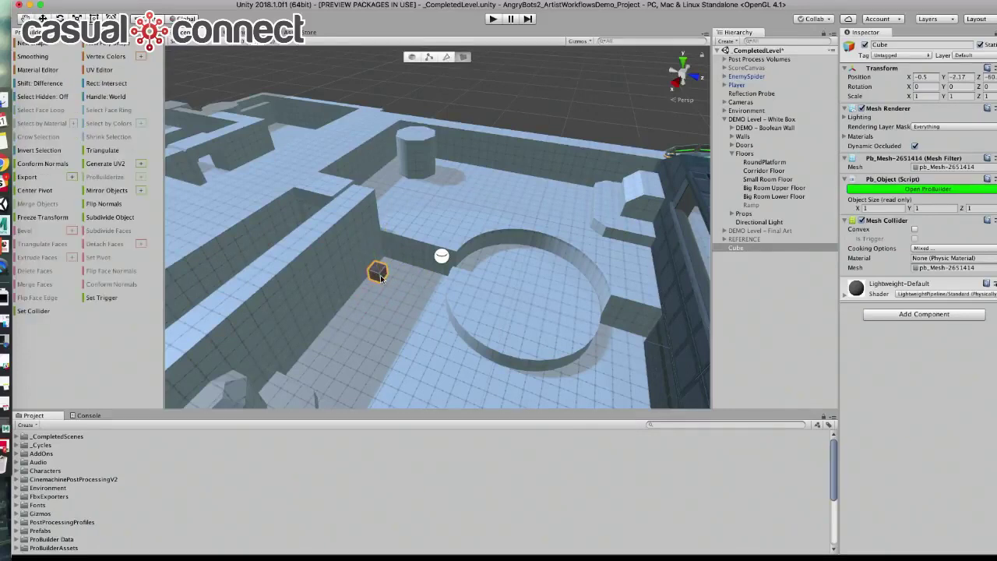
Step: Extrude the cube's faces along Z and X into a flat slab about 7.34 × 1 × 4.95
left_click(381, 278)
mouse_move(428, 286)
left_mouse_down("shift")
mouse_move(458, 295)
mouse_move(441, 288)
left_mouse_up("shift")
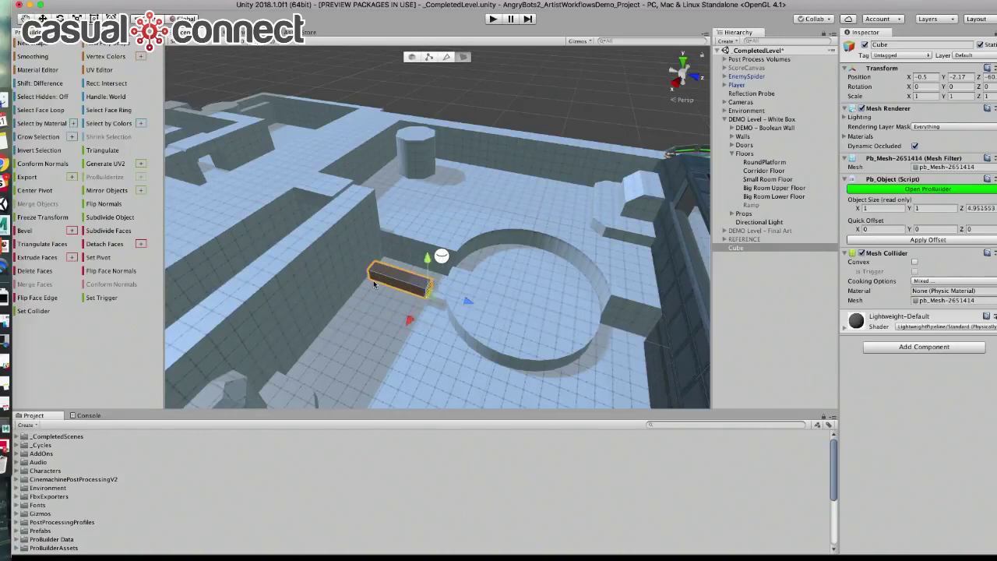
left_click(374, 283)
left_click(379, 278)
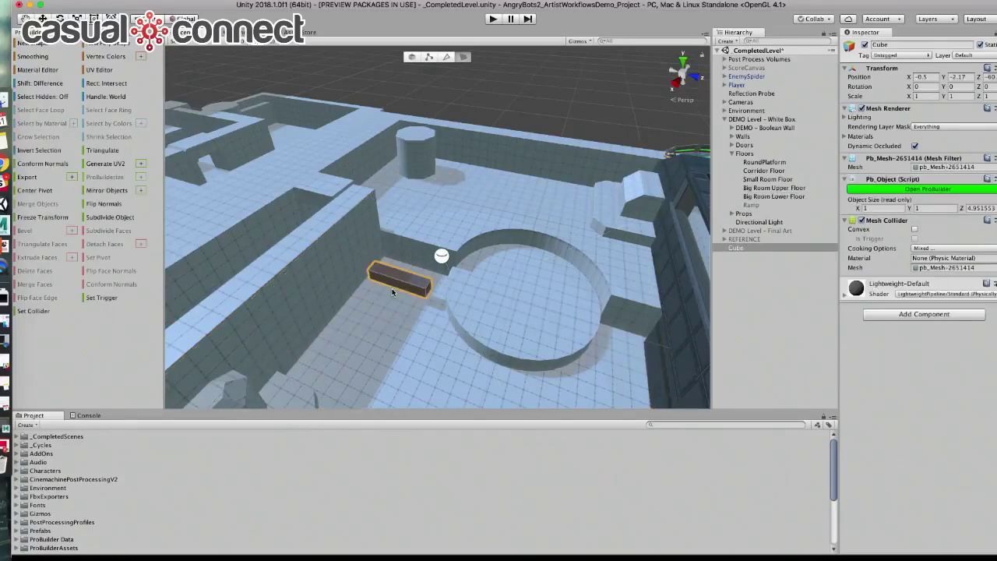
left_click(393, 290)
left_click_drag(373, 311, 312, 366, "shift")
left_click_drag(433, 314, 428, 99, "alt")
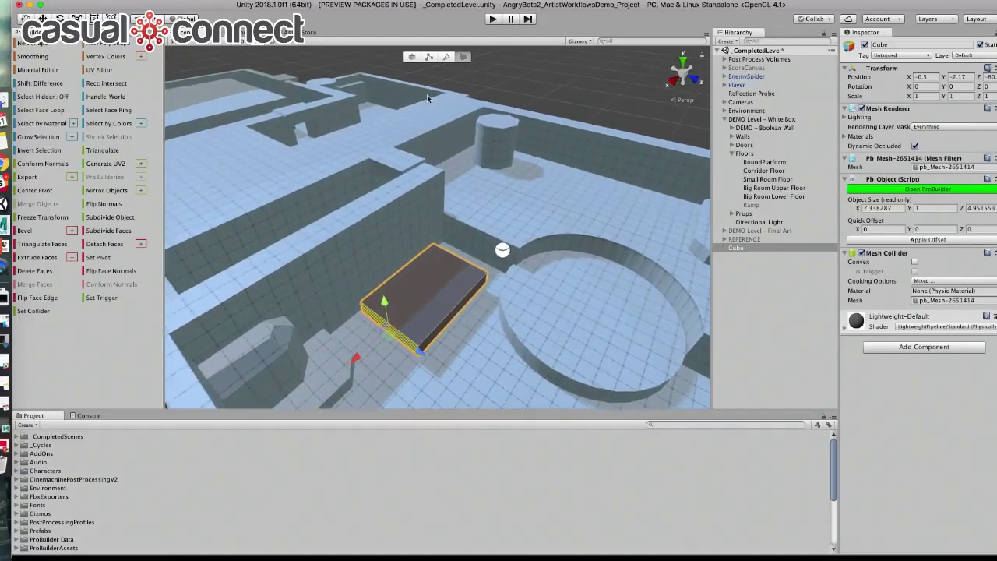
Step: In Edge mode, raise the slab's top edge into a ramp about 3.70 units tall
left_click(445, 57)
left_click(457, 265)
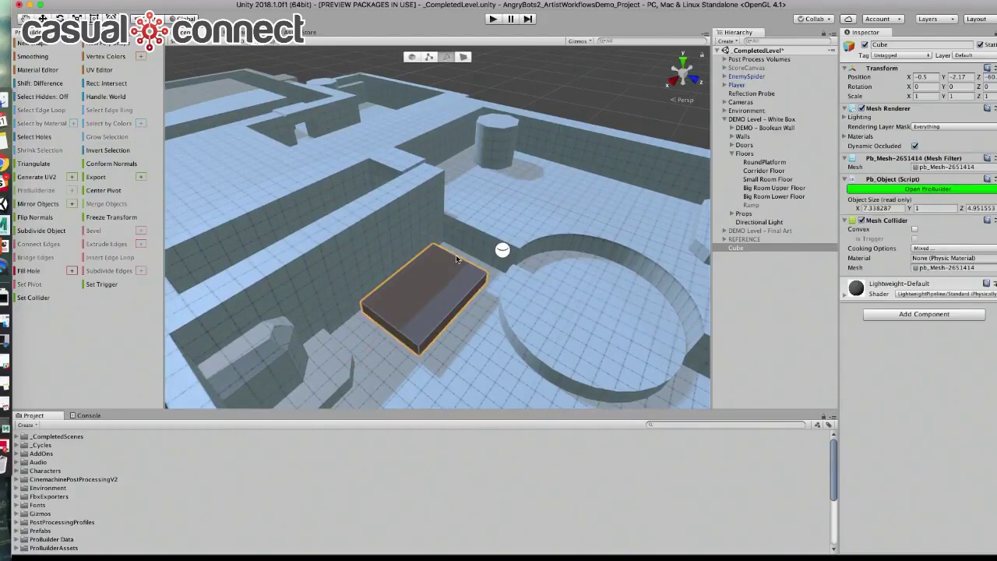
left_click(454, 258)
left_click_drag(459, 228, 462, 199)
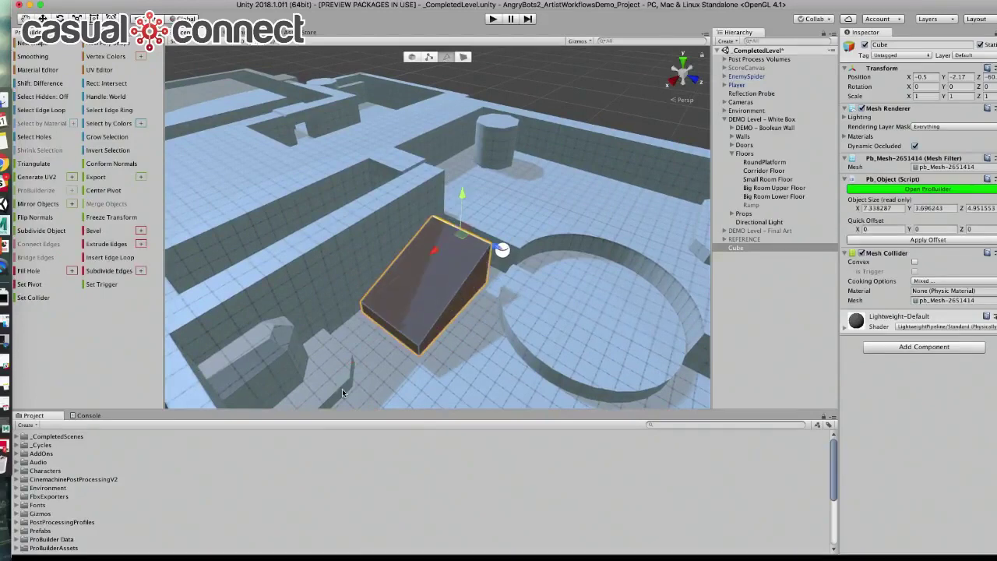
left_click(386, 327)
left_click_drag(387, 331, 371, 351, "alt")
scroll(358, 331, "up", 4)
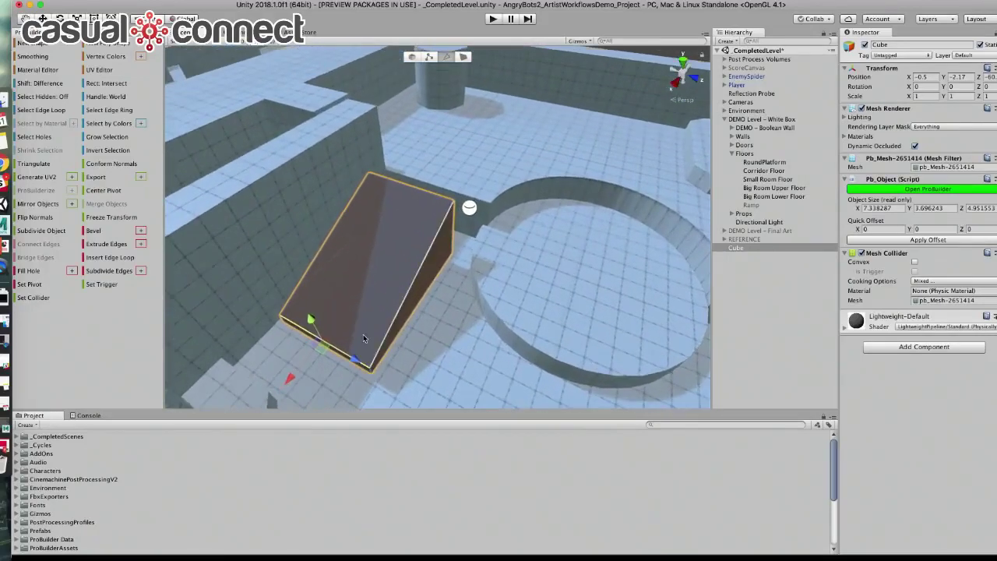
middle_click_drag(347, 315, 338, 187)
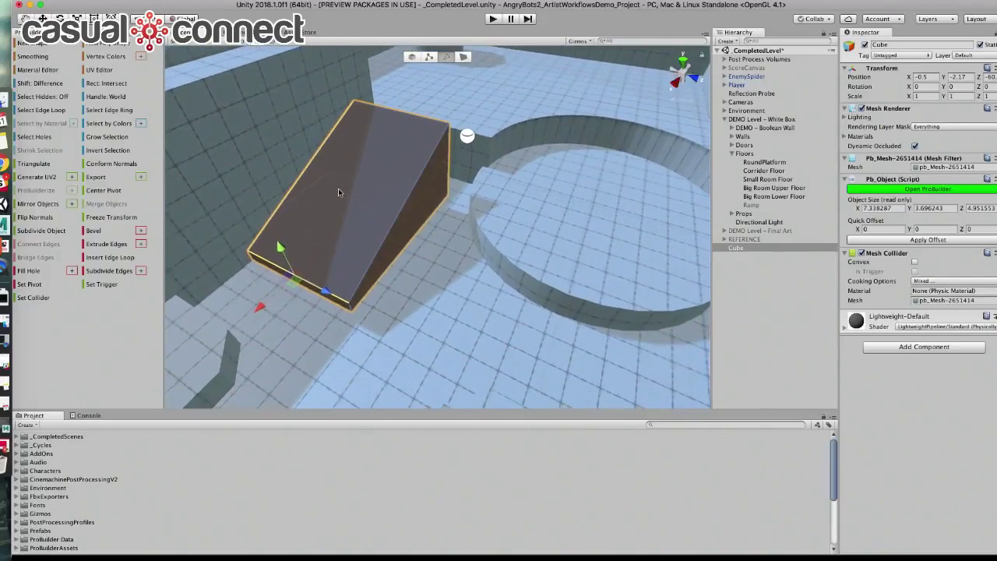
Step: In Vertex mode, collapse the ramp's bottom corner vertices into one
left_click(429, 56)
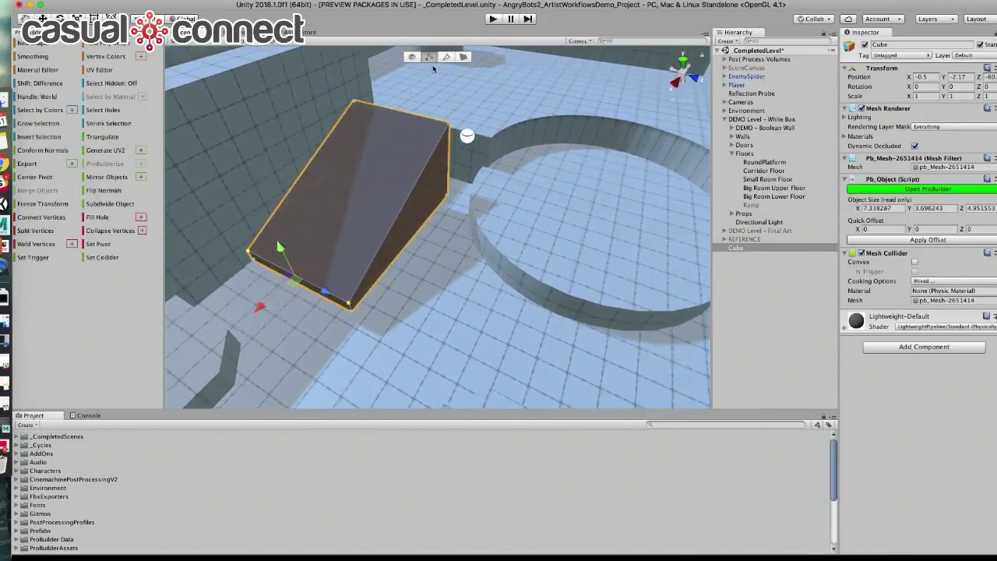
left_click_drag(332, 280, 367, 335)
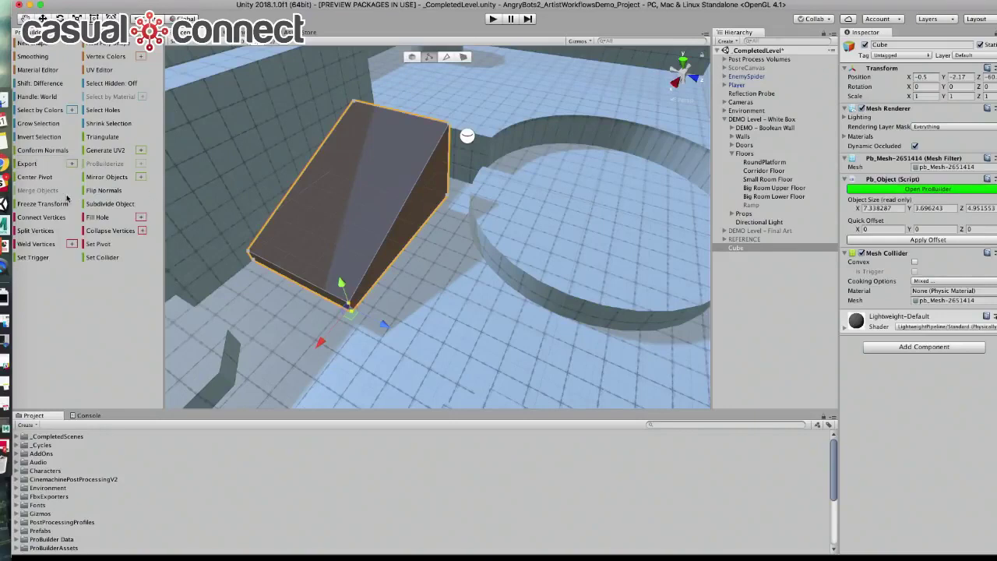
left_click(132, 232)
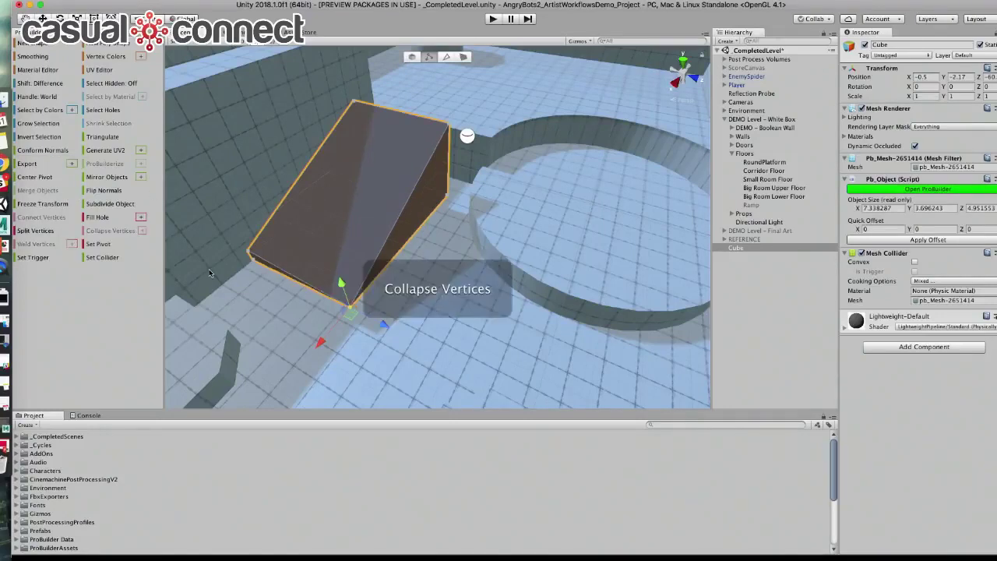
Step: Collapse the ramp's left corner vertices into one, undoing an accidental vertex move first
left_click_drag(237, 250, 288, 279)
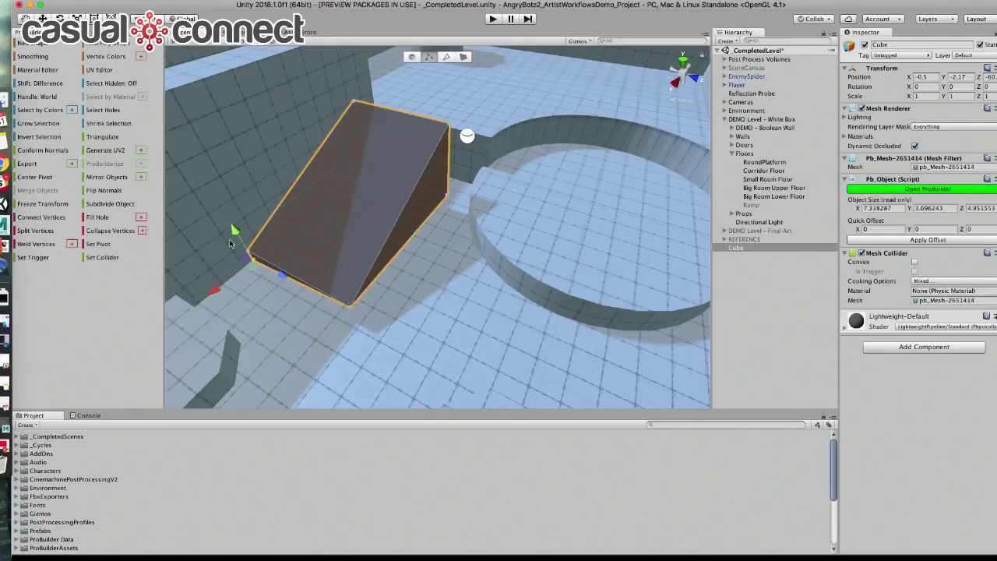
left_click_drag(230, 231, 300, 288)
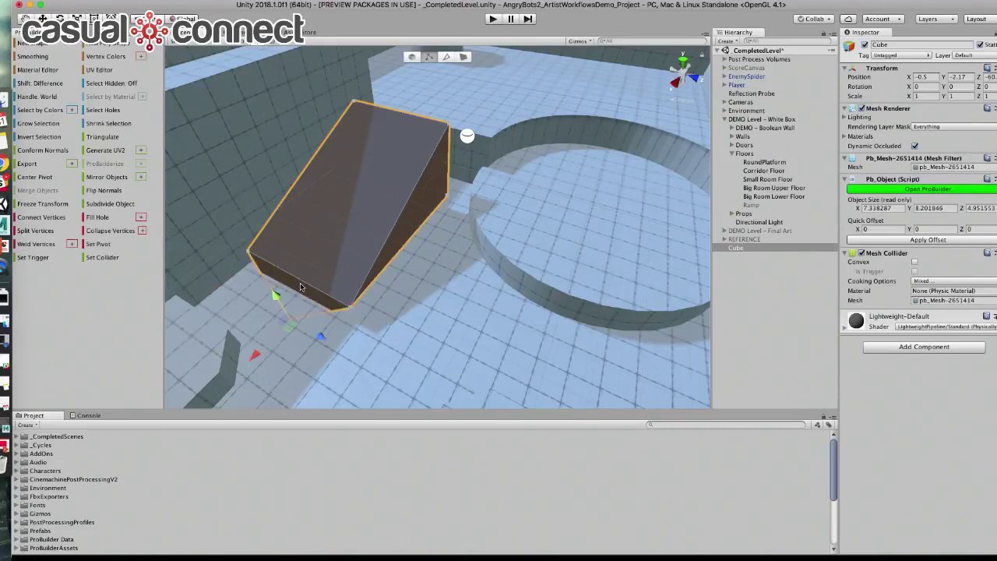
key("super+z")
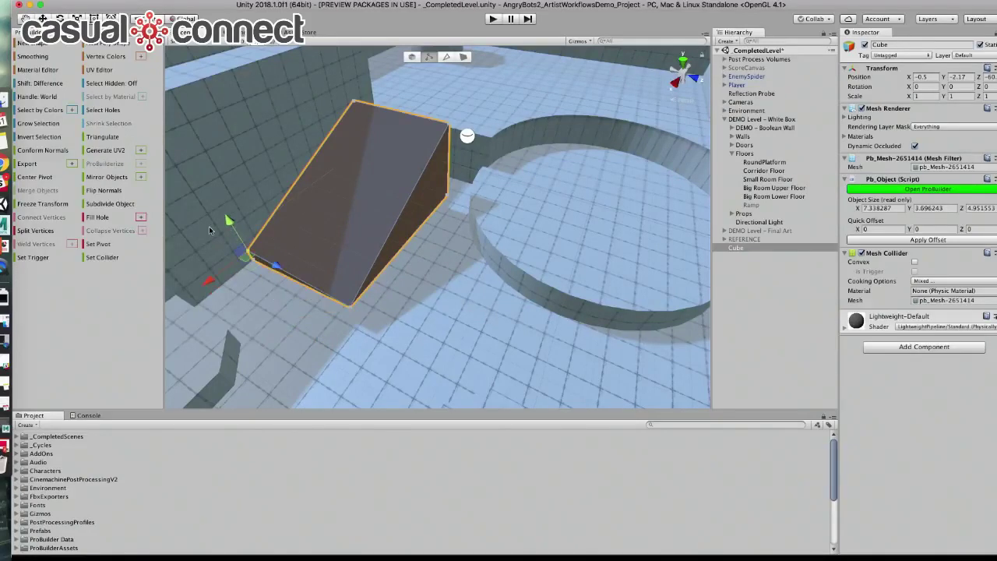
left_click_drag(210, 227, 294, 286)
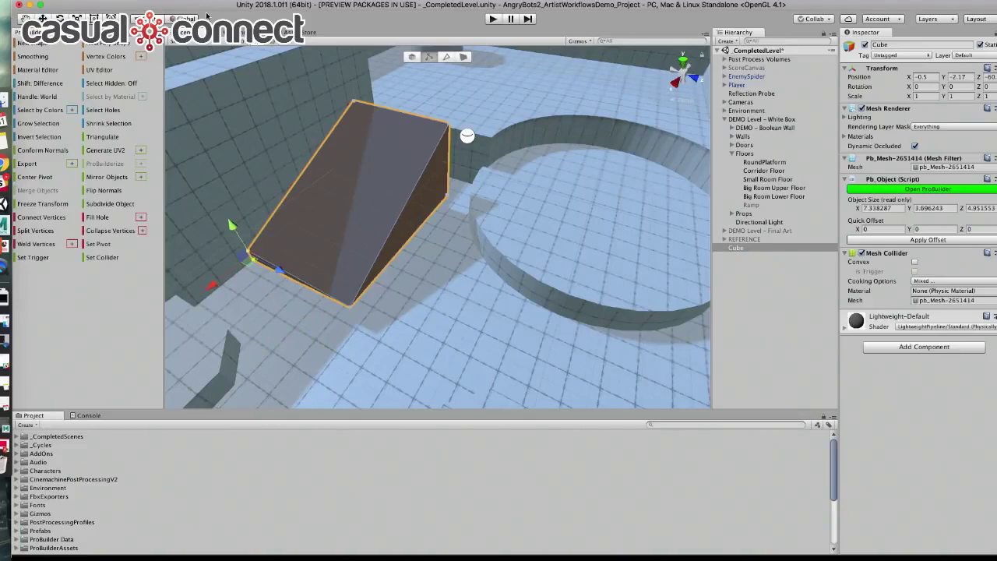
left_click(127, 232)
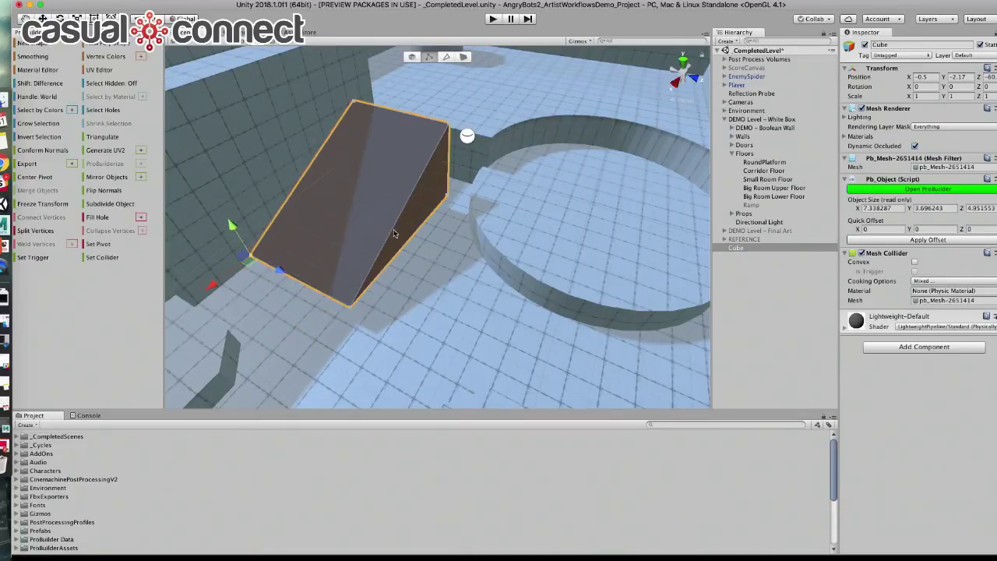
left_click_drag(396, 234, 250, 167, "alt")
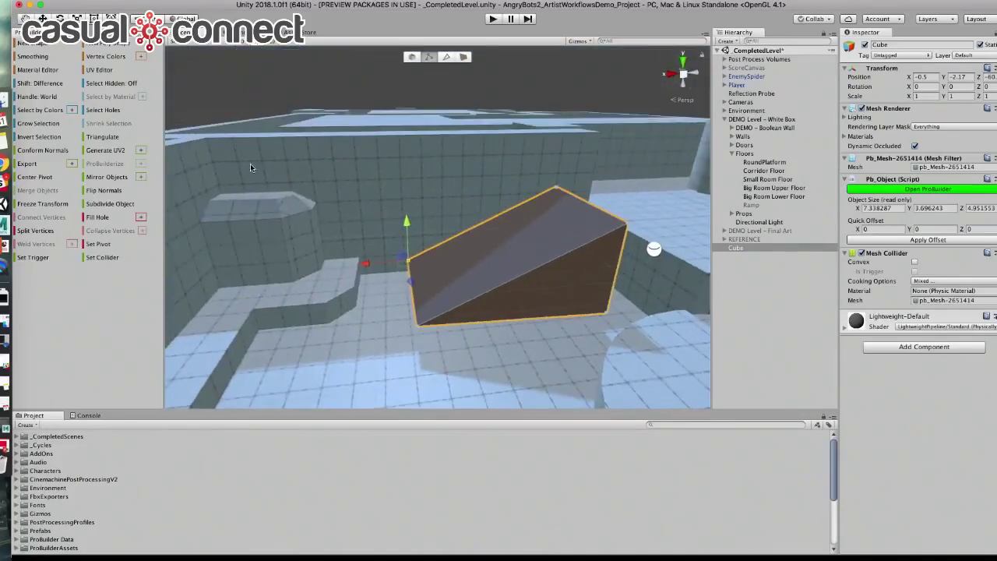
Step: Back in Object mode, slide the wedge along X to -1.98 and view its surroundings
left_click(413, 57)
left_click_drag(458, 254, 489, 256)
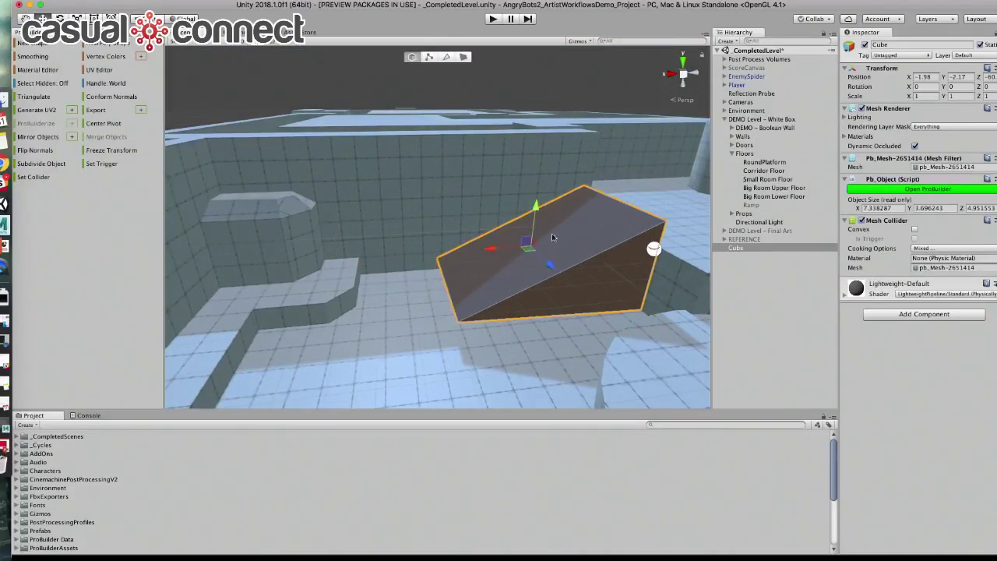
left_click_drag(499, 254, 617, 297, "alt")
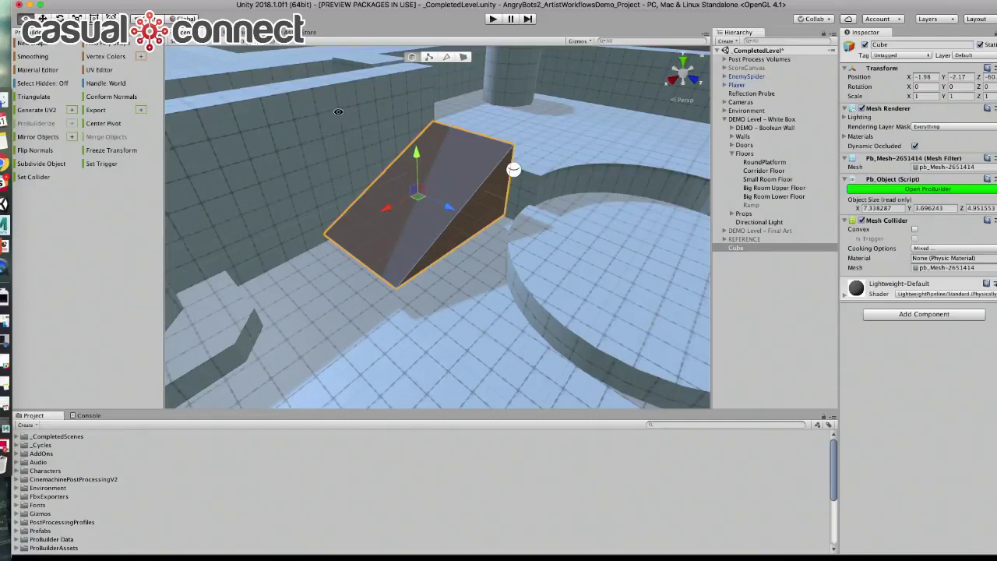
right_click_drag(646, 205, 505, 75)
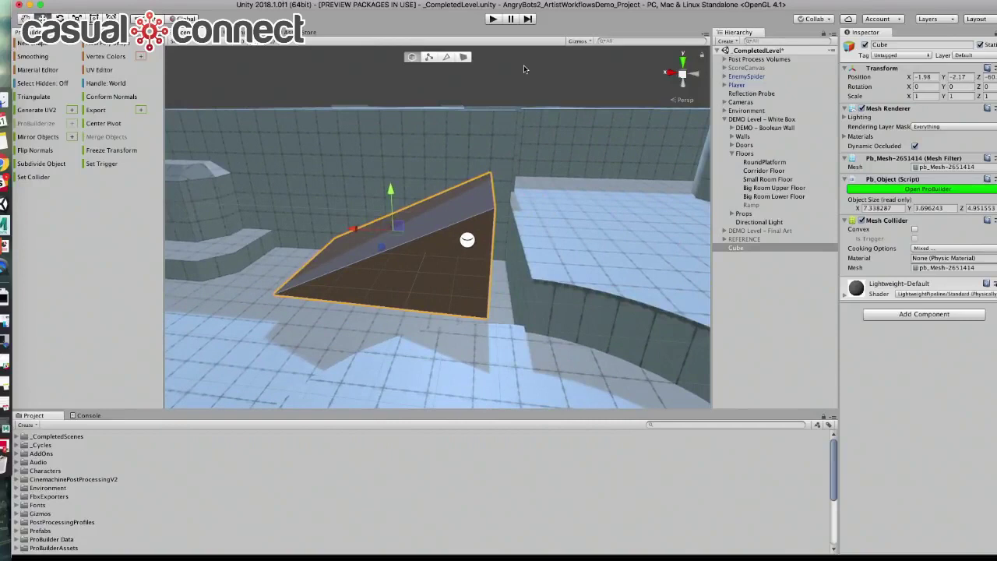
left_click(250, 2)
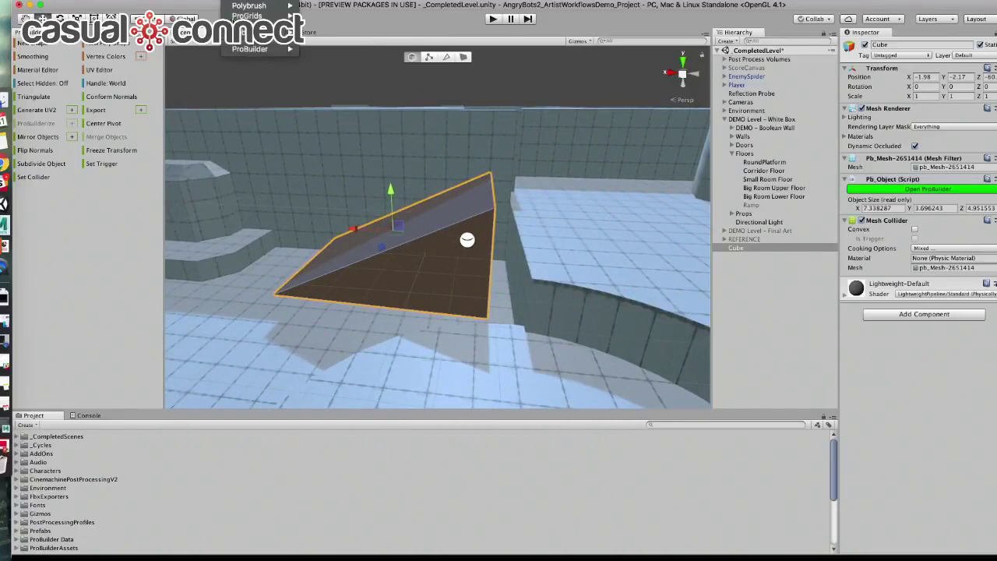
Step: Open the ProGrids window and review its snap settings: value 1, meter units, angle 45
mouse_move(265, 16)
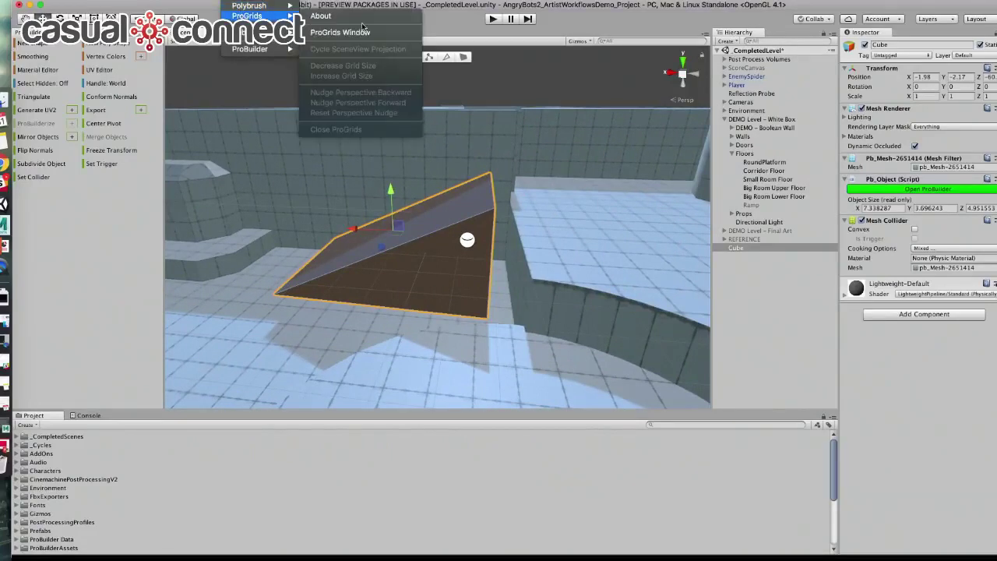
left_click(416, 32)
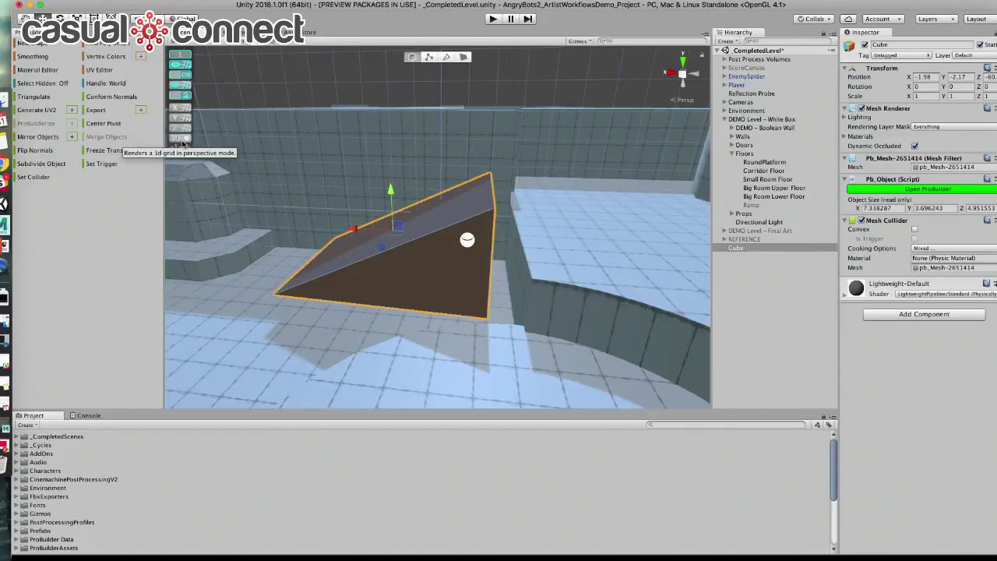
left_click(180, 56)
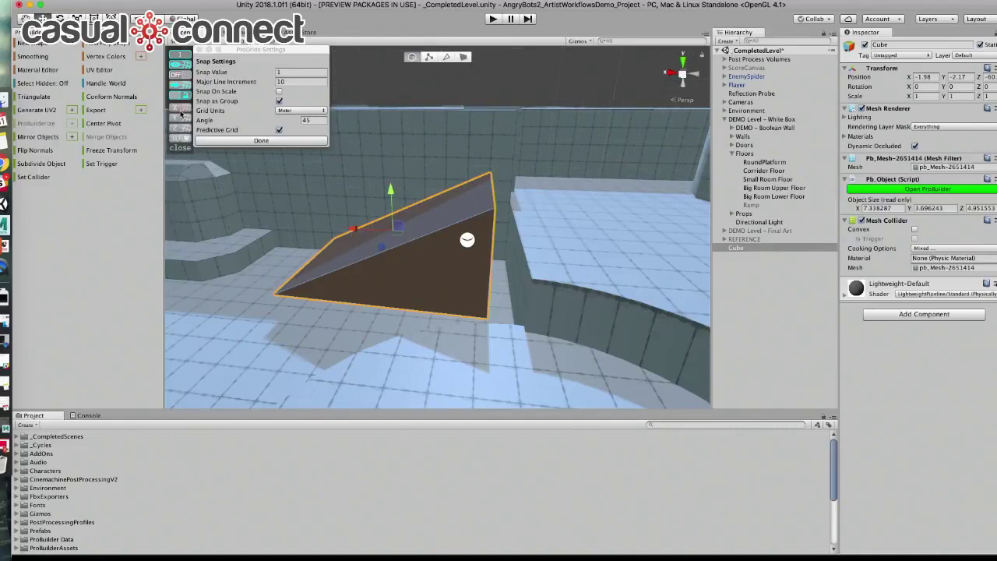
left_click(232, 137)
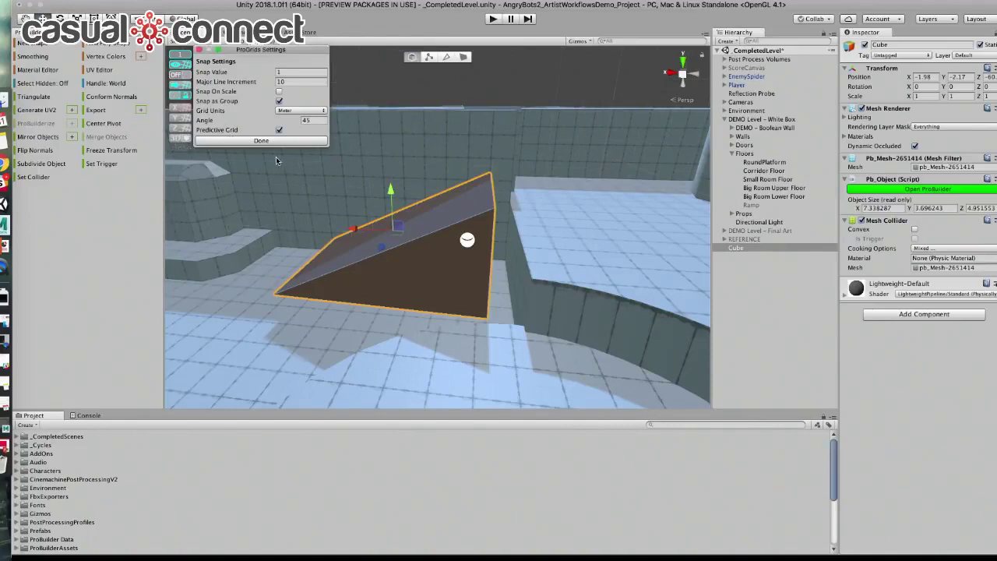
left_click(262, 141)
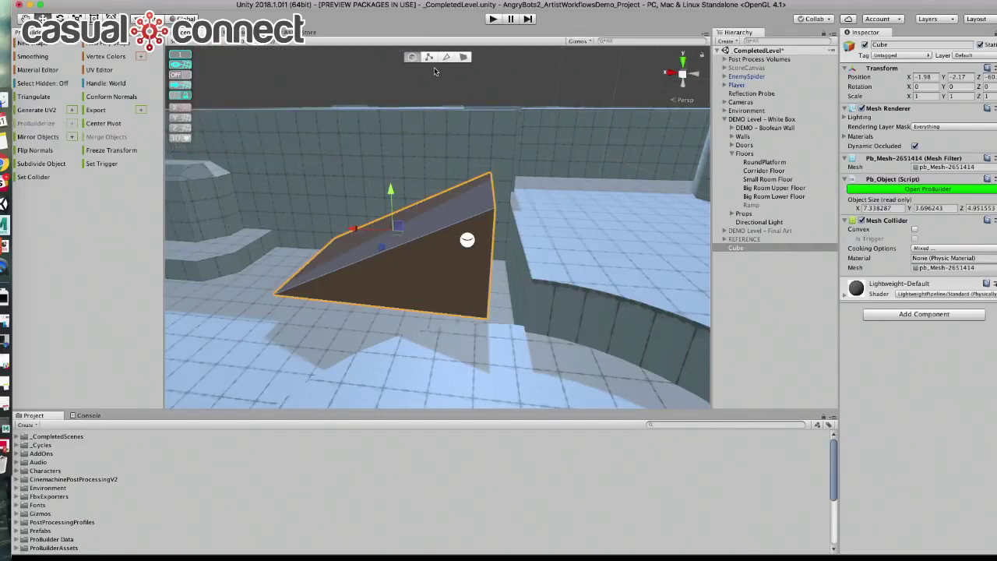
Step: Slide the wedge to X -2.9, enable a ProGrids option, and start lowering its top edge
left_click_drag(362, 235, 379, 230)
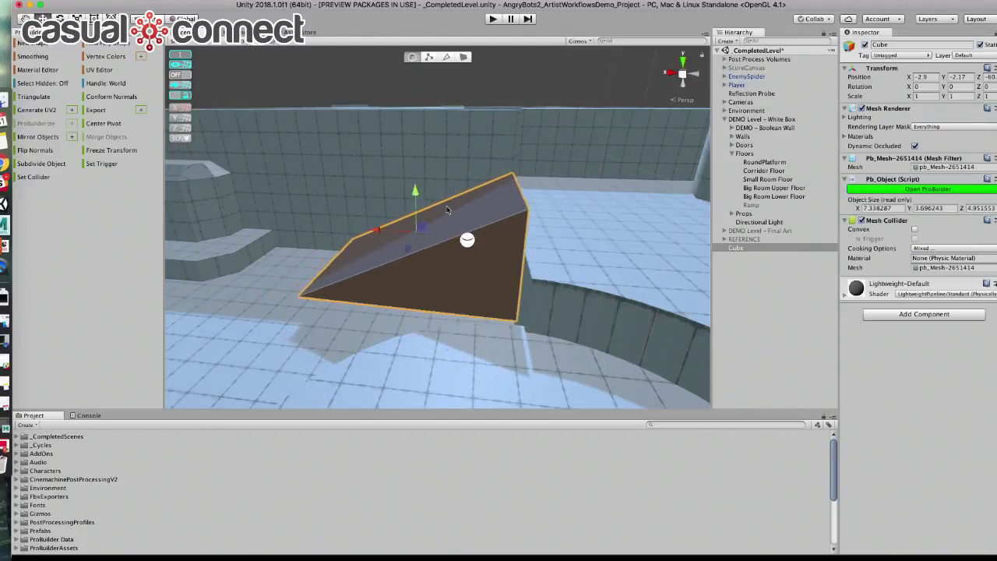
left_click(175, 77)
left_click(461, 57)
left_click(519, 195)
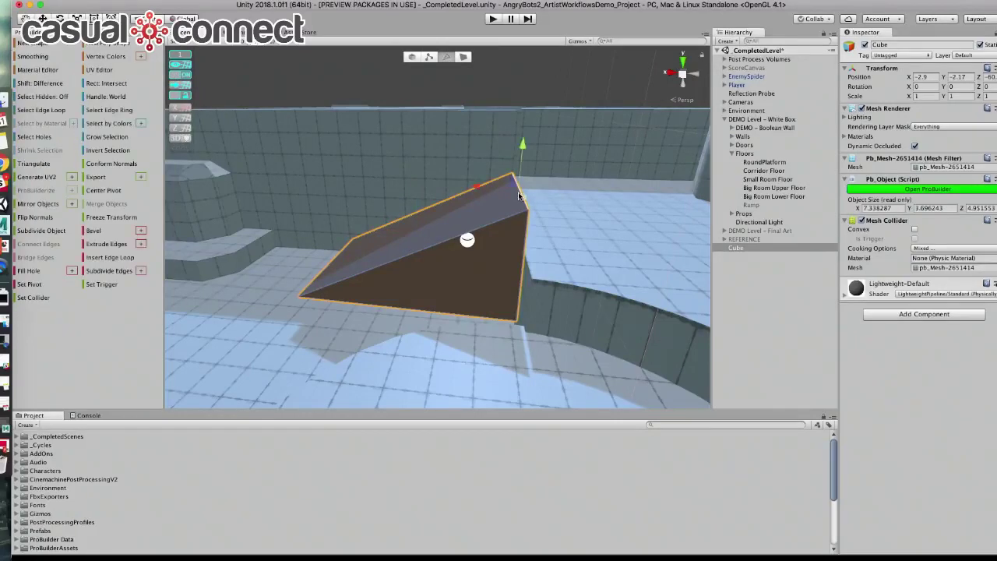
left_click_drag(523, 152, 523, 164)
Step: Lower the wedge's top edge until its height reads 2.17, then frame the ramp
left_click(514, 185)
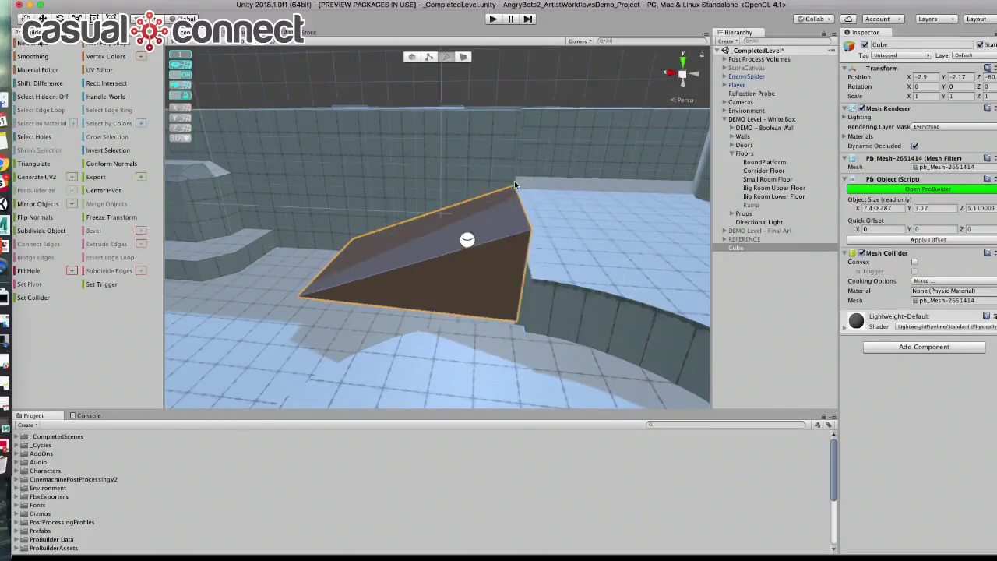
left_click(517, 194)
left_click(516, 201)
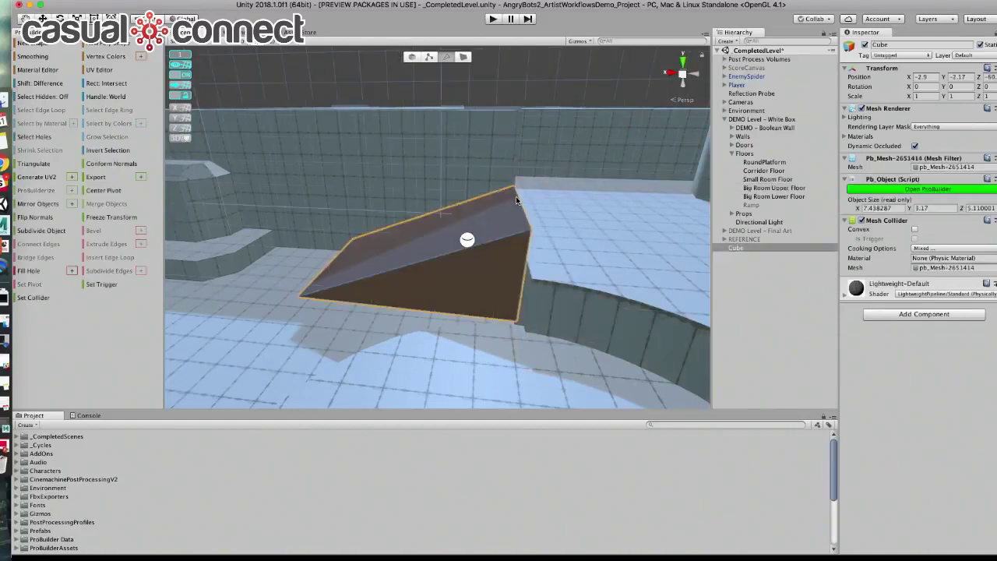
left_click(519, 195)
left_click_drag(524, 162, 771, 386)
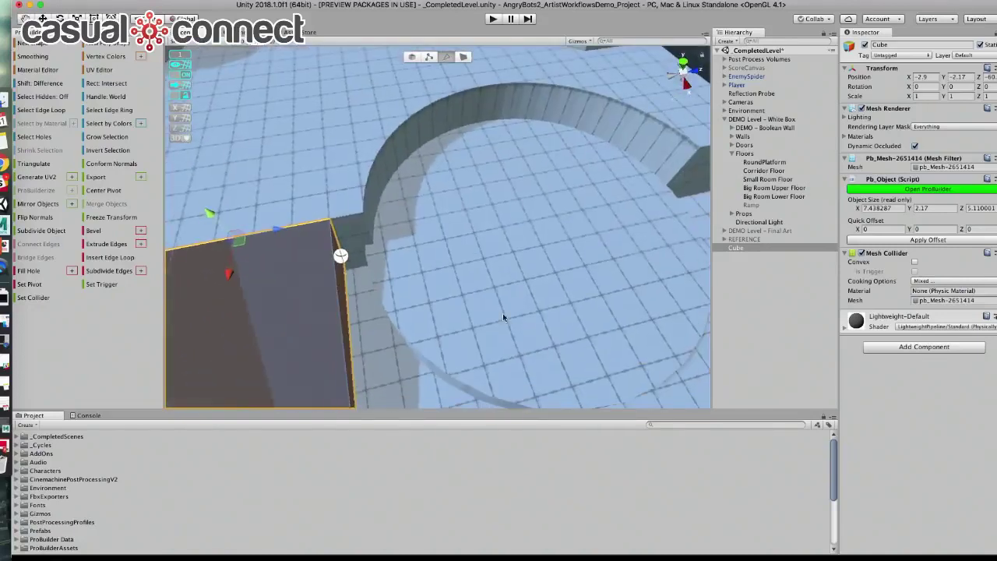
left_click_drag(504, 318, 808, 37, "alt")
key("f")
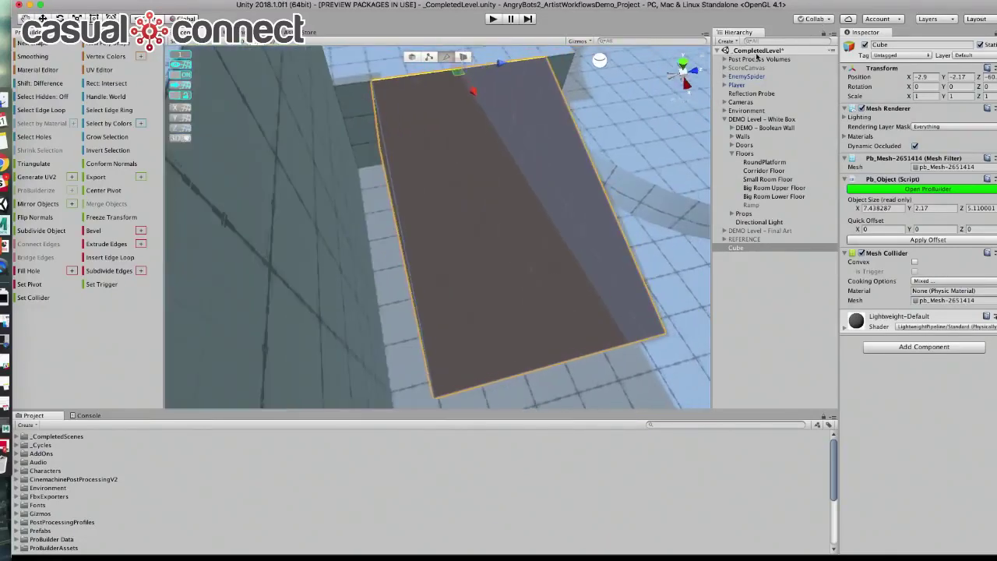
left_click_drag(568, 245, 529, 194, "alt")
scroll(534, 200, "down", 10)
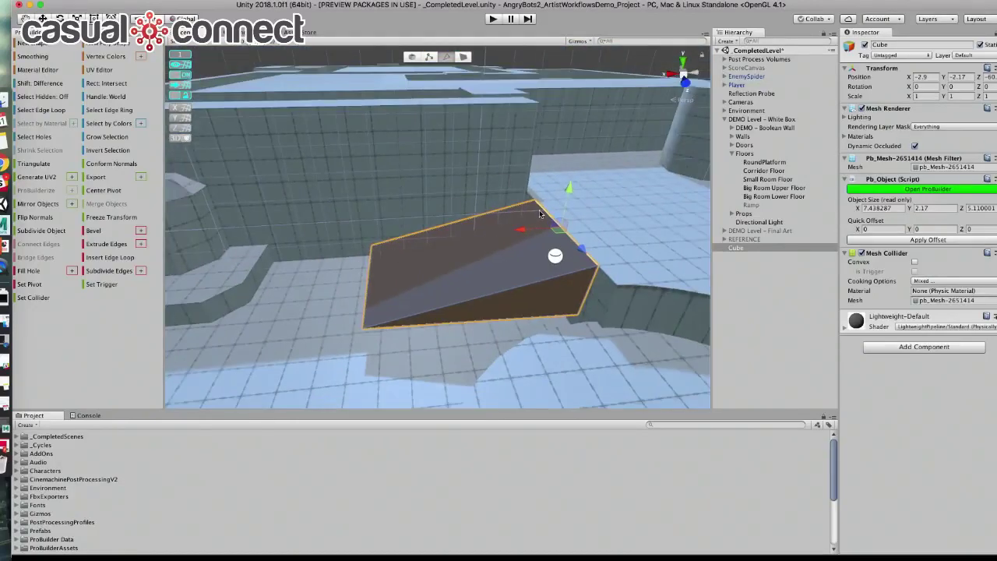
scroll(544, 218, "down", 5)
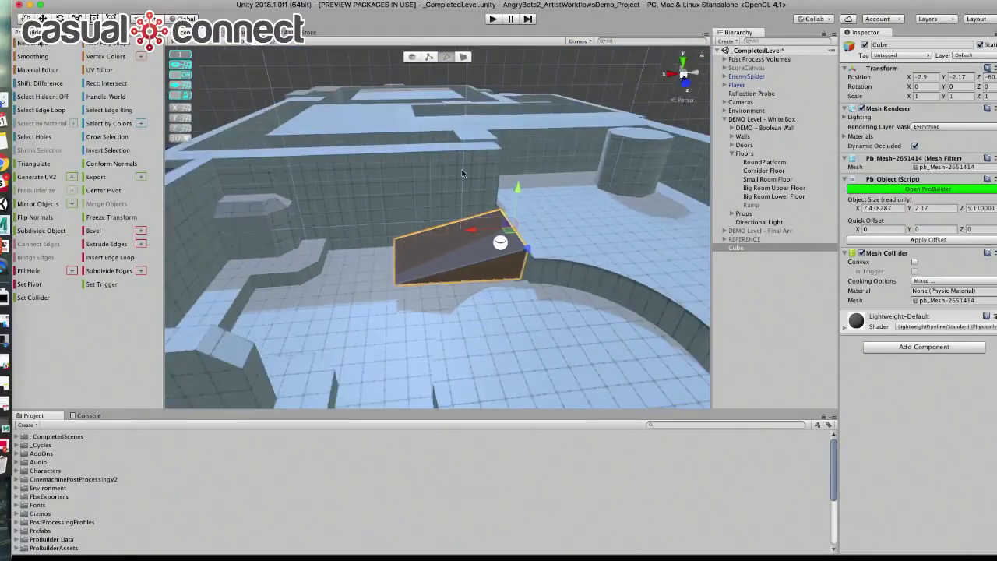
left_click(684, 66)
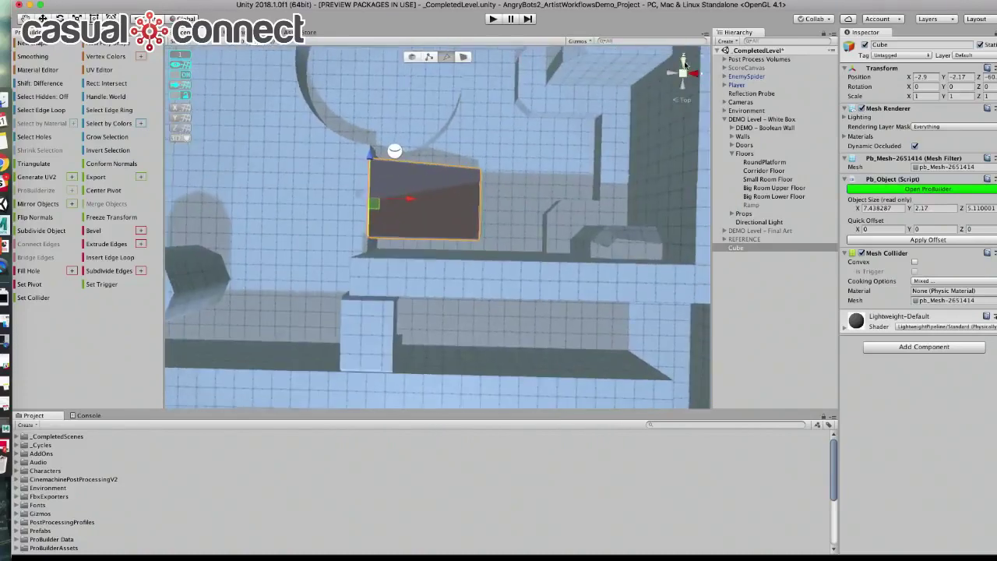
middle_click_drag(526, 229, 538, 262)
scroll(533, 256, "down", 3)
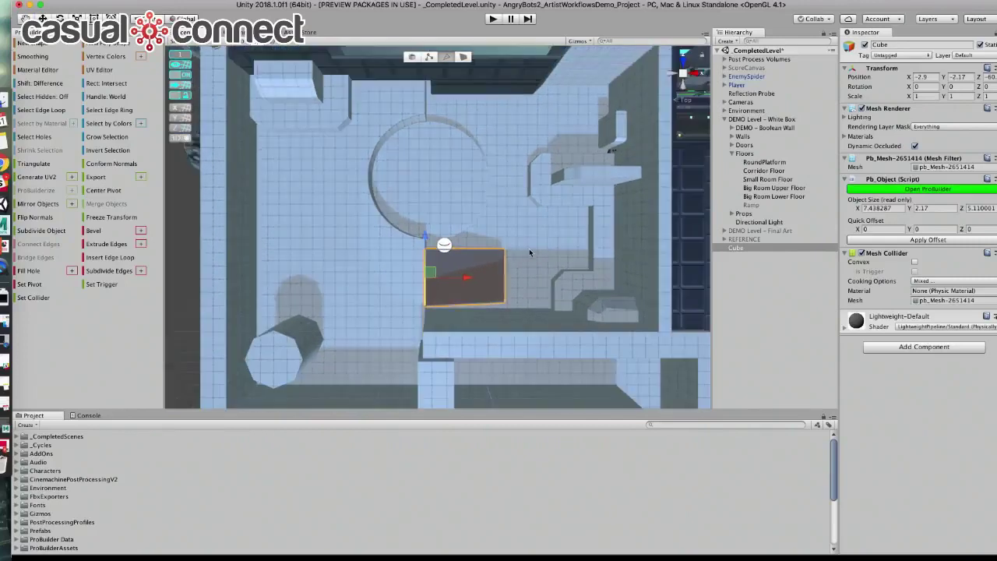
left_click_drag(427, 344, 328, 155, "alt")
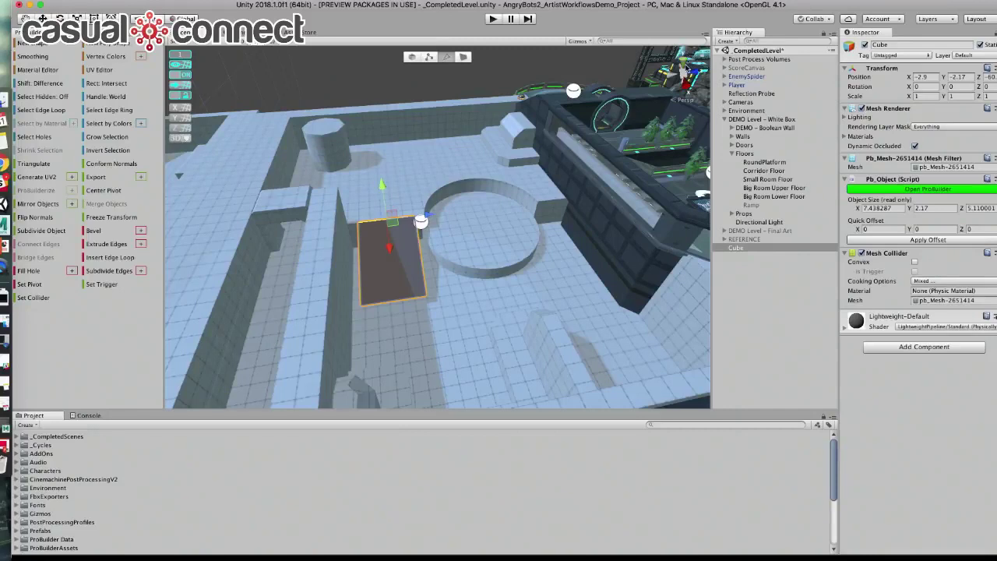
left_click(684, 70)
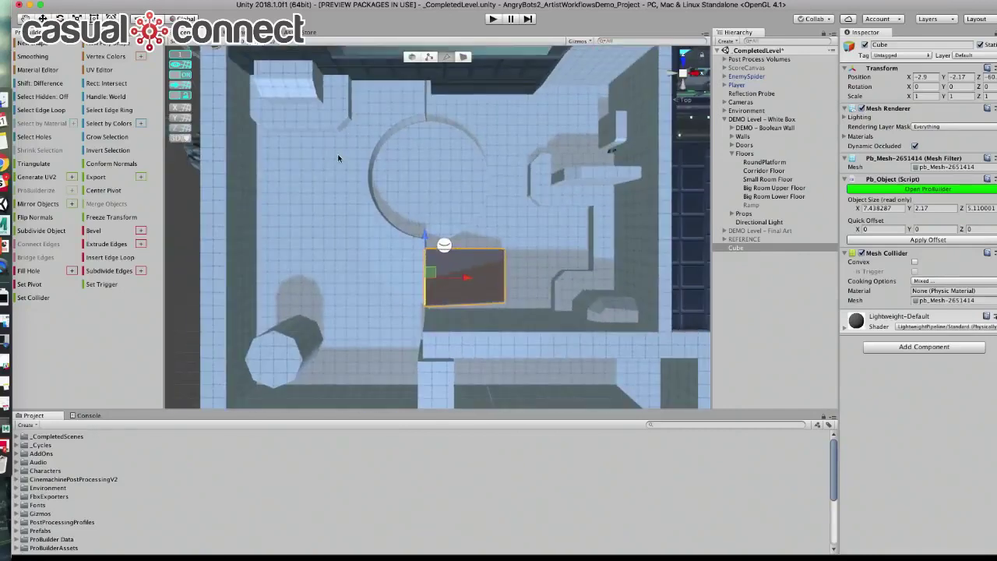
left_click(98, 45)
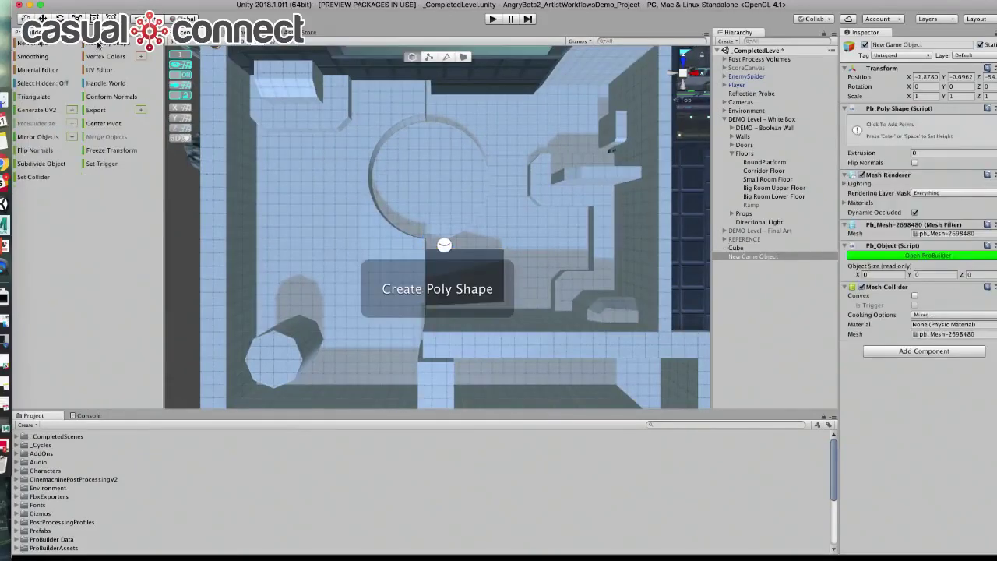
Step: Draw a closed Poly Shape outline around the arc and extrude it 5 units into a wall
left_click(384, 122)
left_click(364, 159)
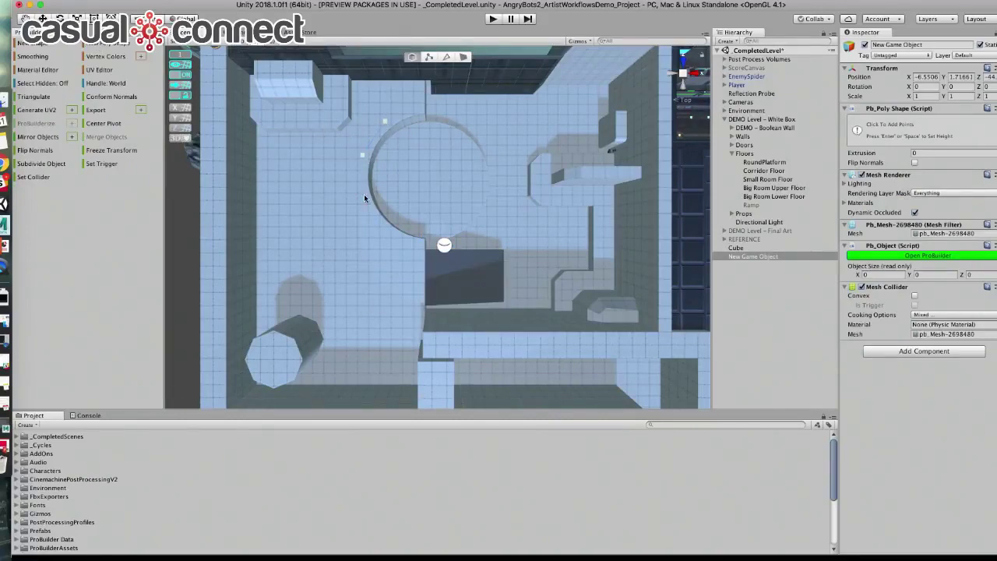
left_click(374, 221)
left_click(397, 233)
left_click(384, 256)
left_click(358, 235)
left_click(348, 201)
left_click(384, 122)
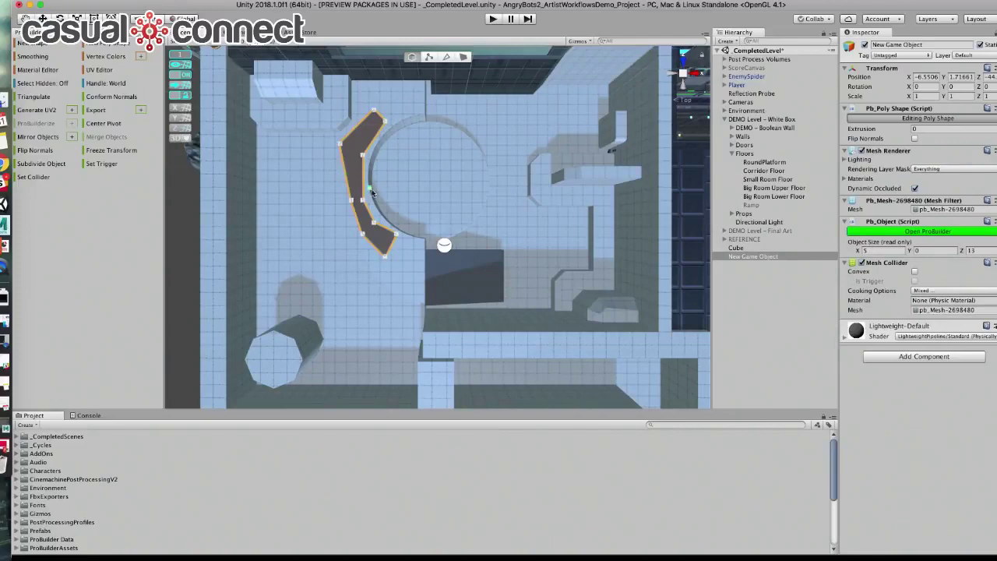
left_click_drag(372, 193, 484, 149)
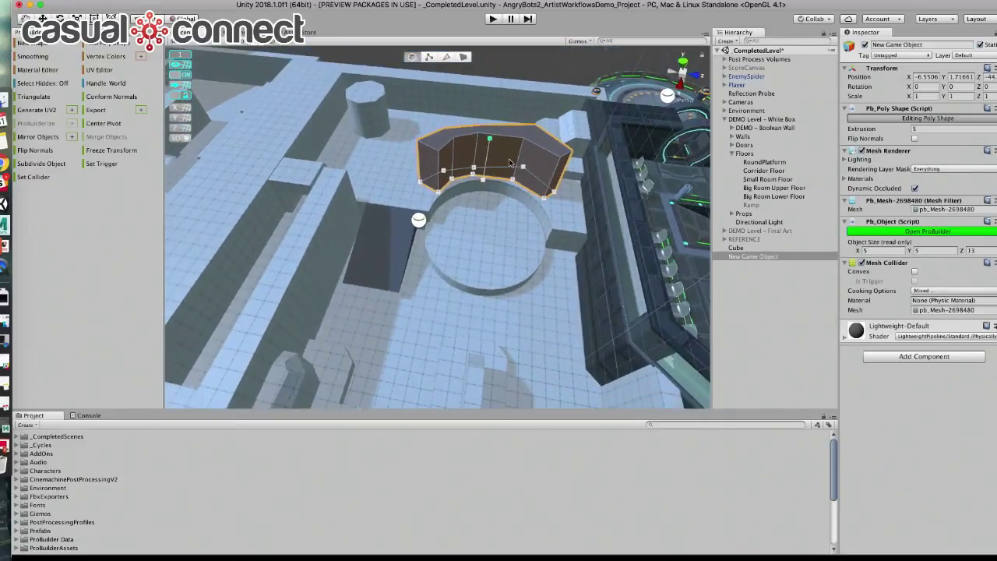
Step: In vertex mode, move one corner vertex outward to widen the wall slightly
left_click(428, 56)
left_click(444, 153)
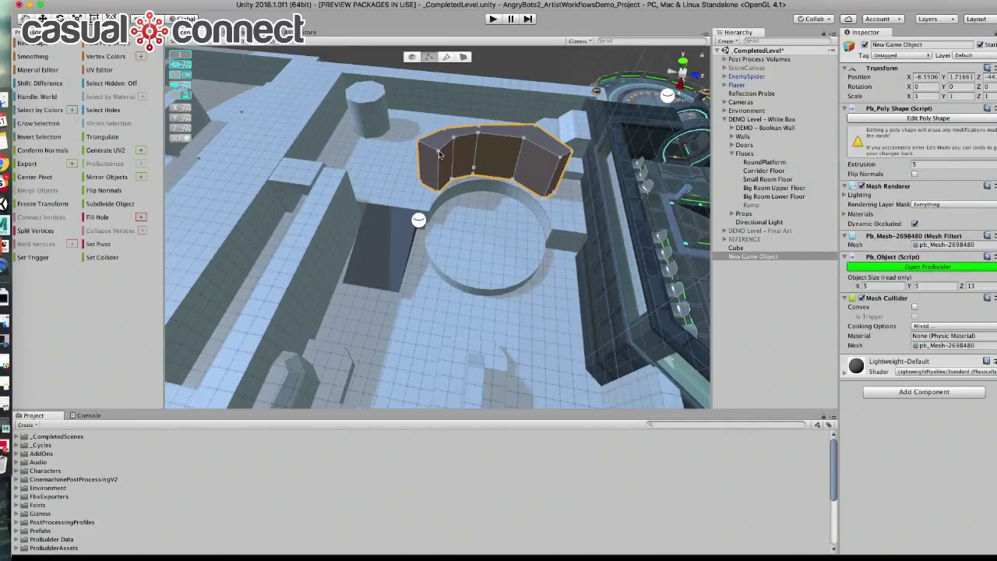
left_click_drag(435, 157, 435, 158)
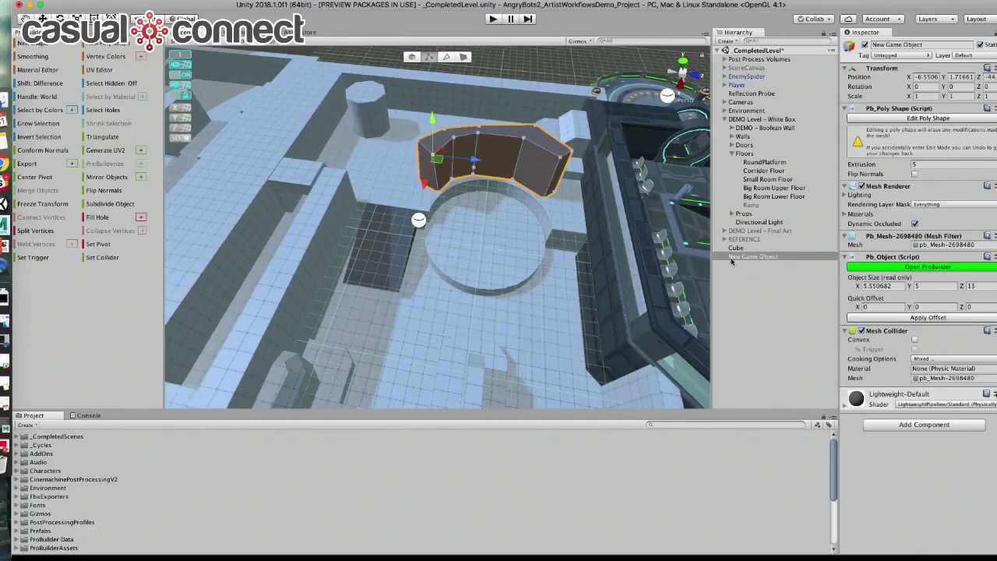
Step: Rename New Game Object to Fence and the wedge Cube to Ramp
left_click(772, 260)
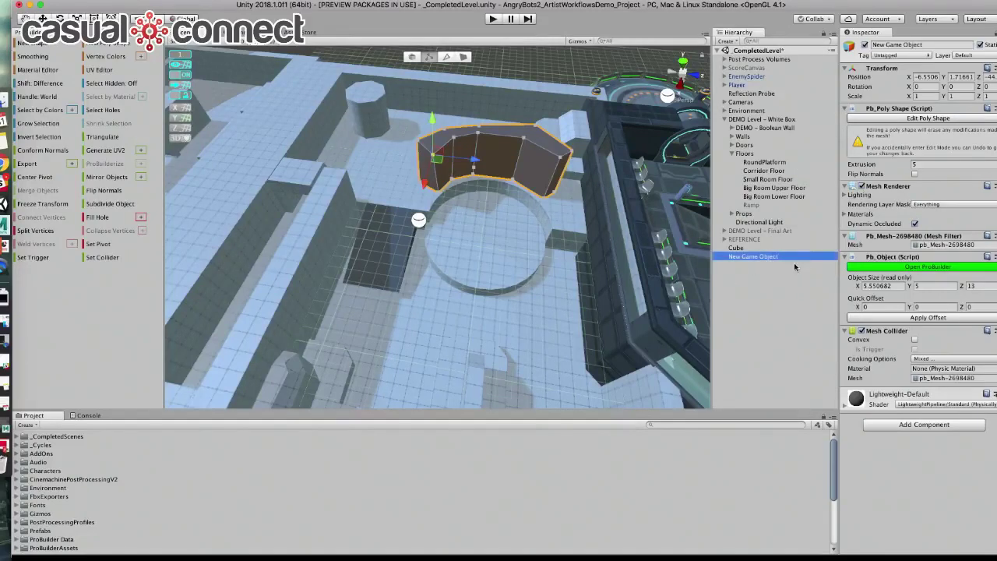
left_click(926, 47)
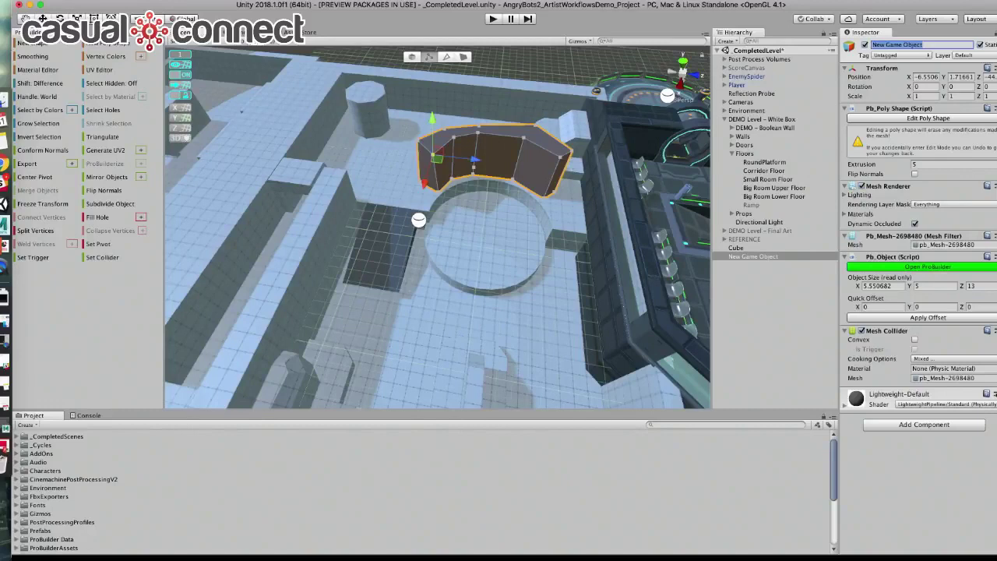
key("BackSpace")
key("Return")
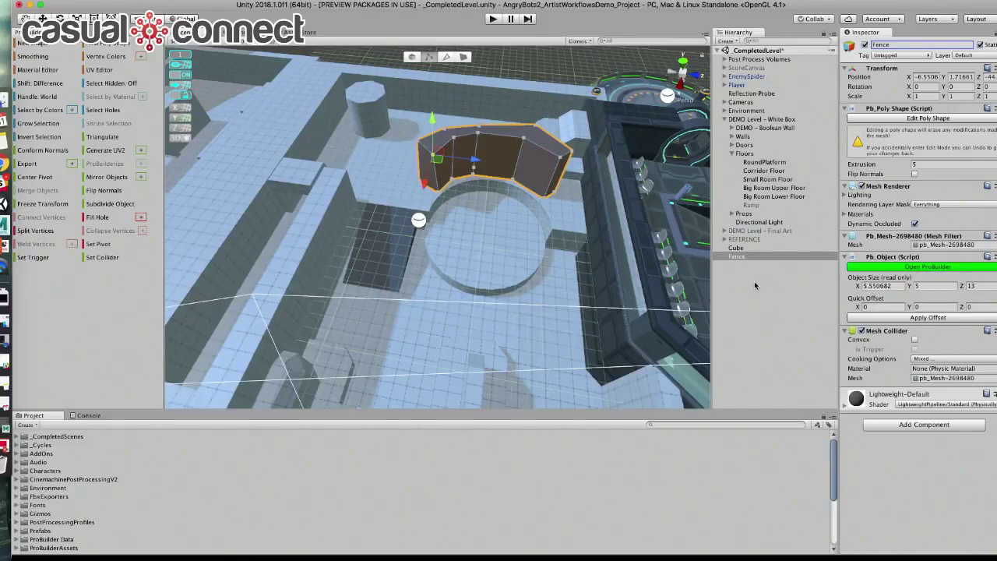
left_click(737, 248)
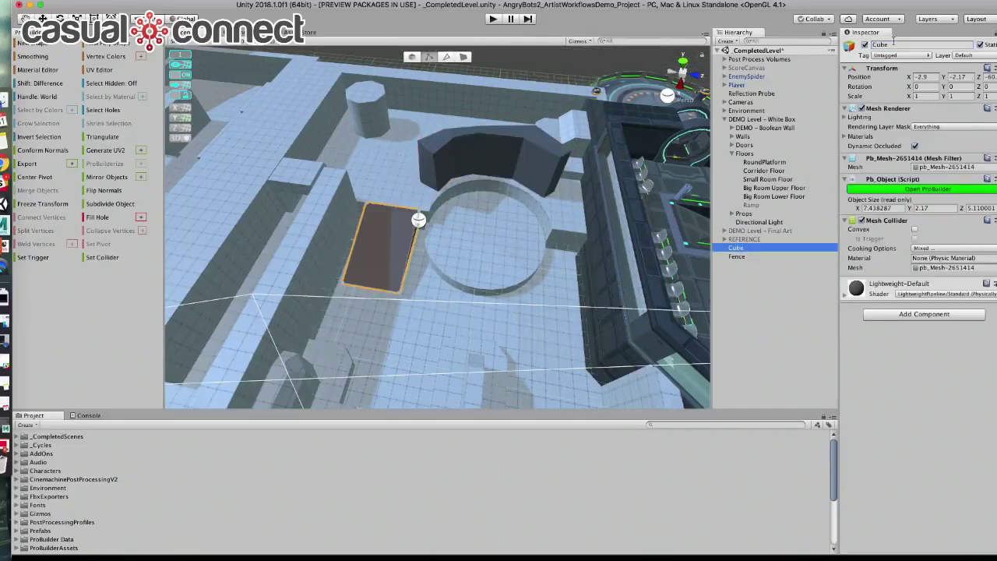
type("Ramp")
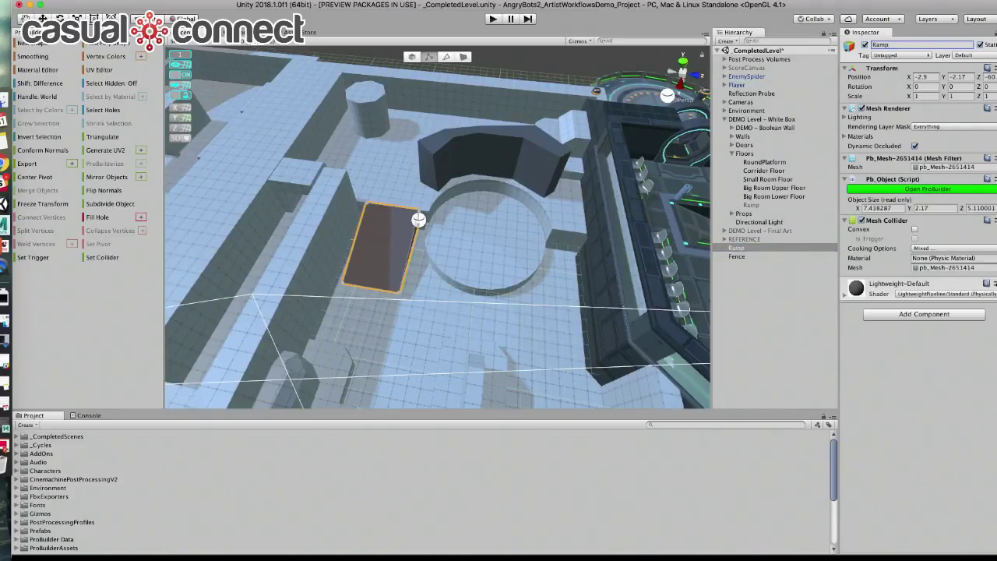
Step: Parent Fence and Ramp under DEMO Level - White Box in the Hierarchy
left_click_drag(736, 256, 748, 119)
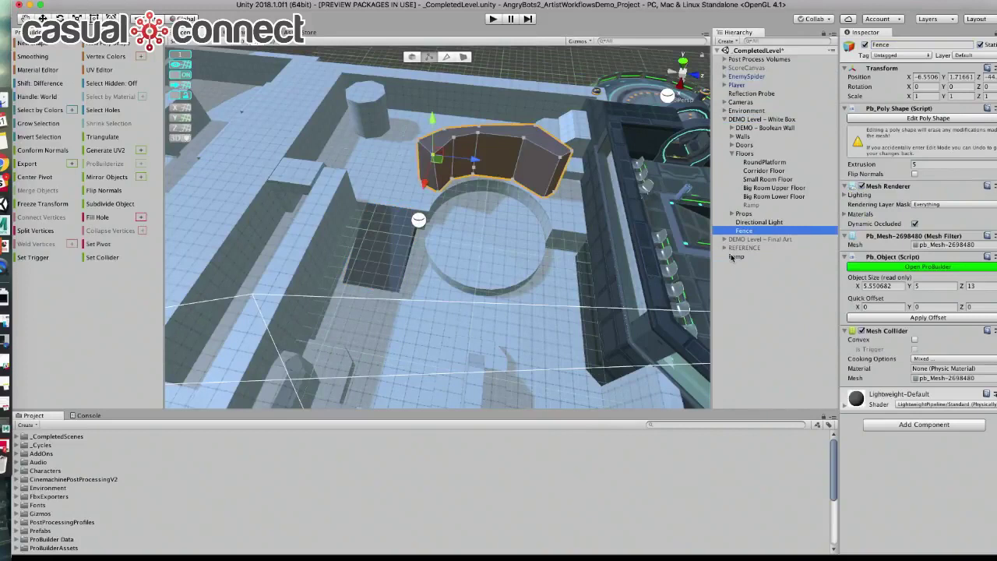
left_click_drag(732, 256, 737, 120)
left_click_drag(471, 170, 423, 174, "alt")
Step: Fold up DEMO Level - White Box in the Hierarchy, hiding its Fence and Ramp children
scroll(458, 210, "up", 2)
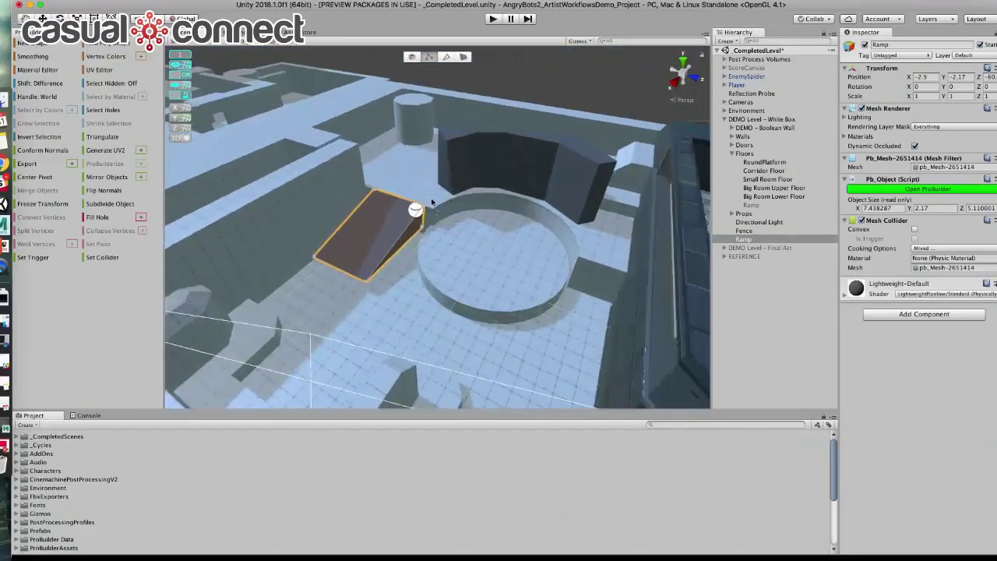
scroll(463, 199, "down", 5)
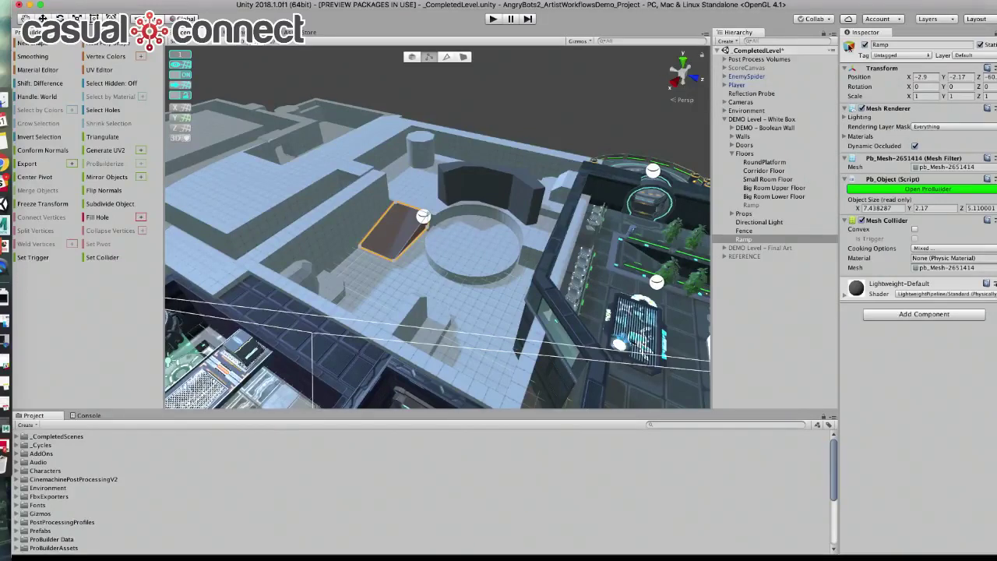
left_click(725, 119)
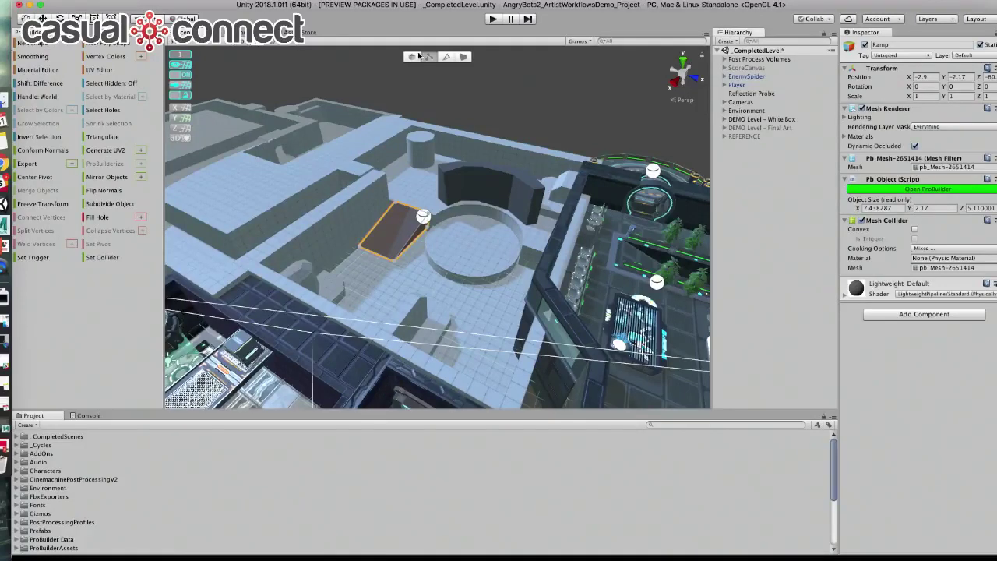
Step: Check the FBX Exporter package and Fbx Export settings targeting Maya 2018, then return to Scene
left_click(305, 32)
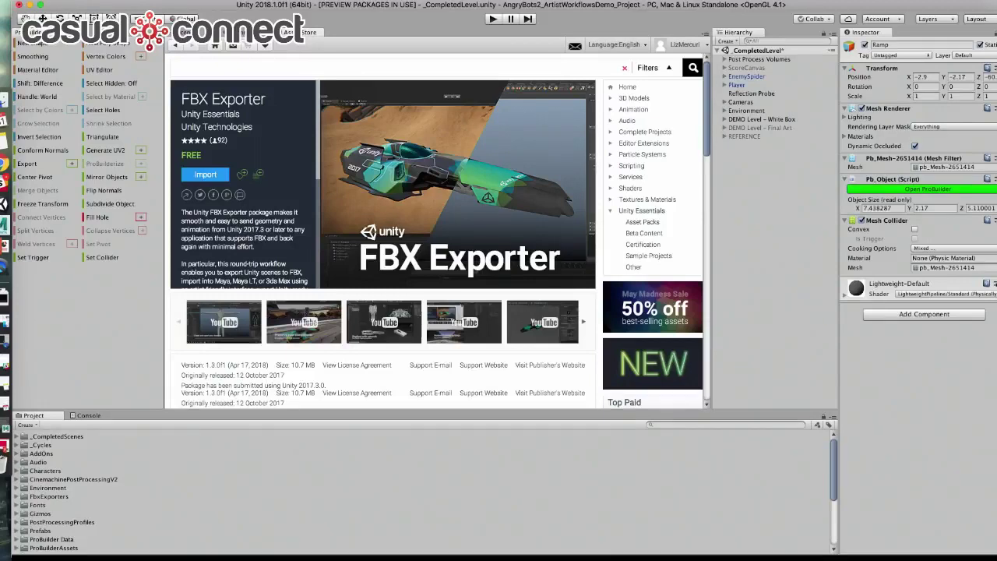
left_click(72, 8)
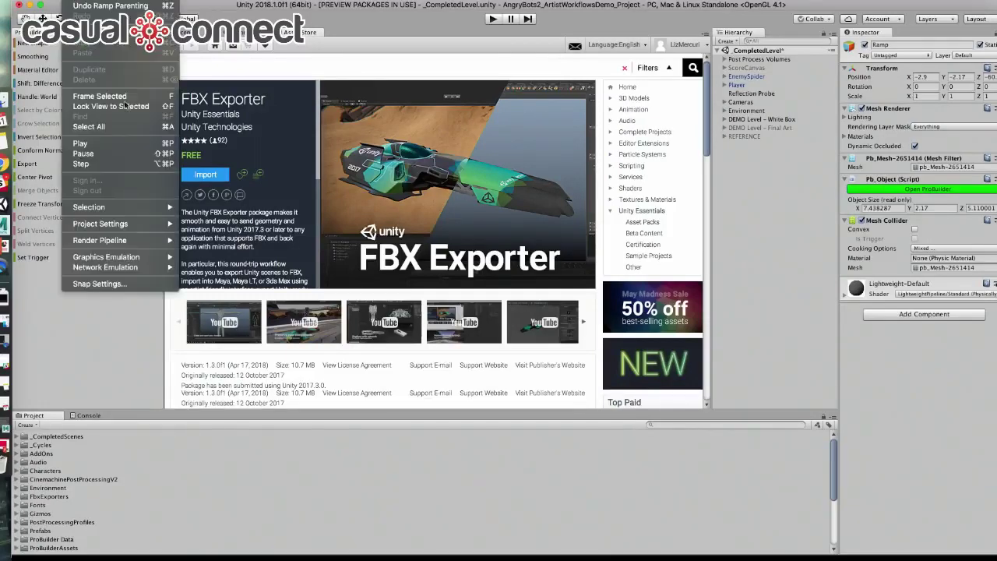
mouse_move(163, 223)
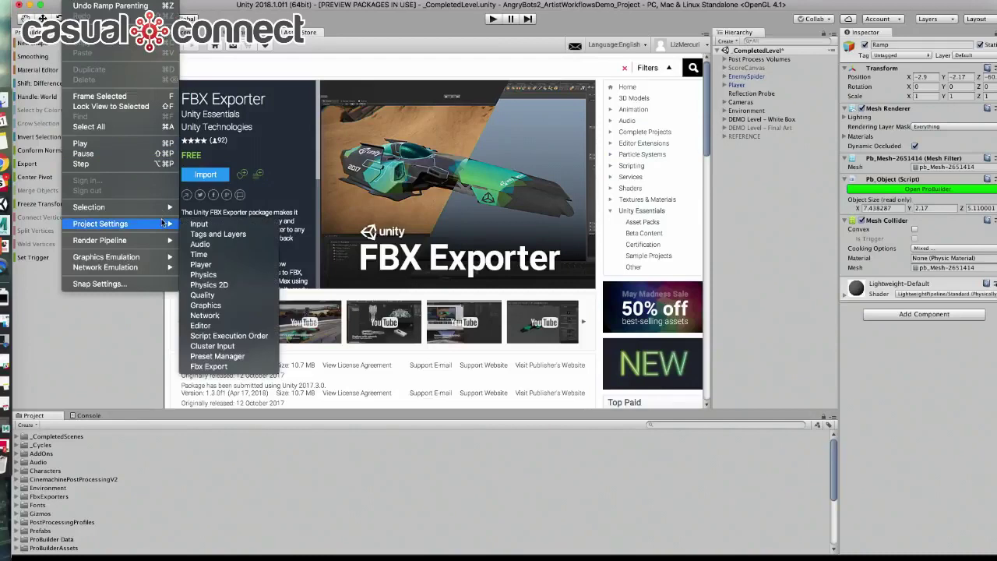
left_click(247, 367)
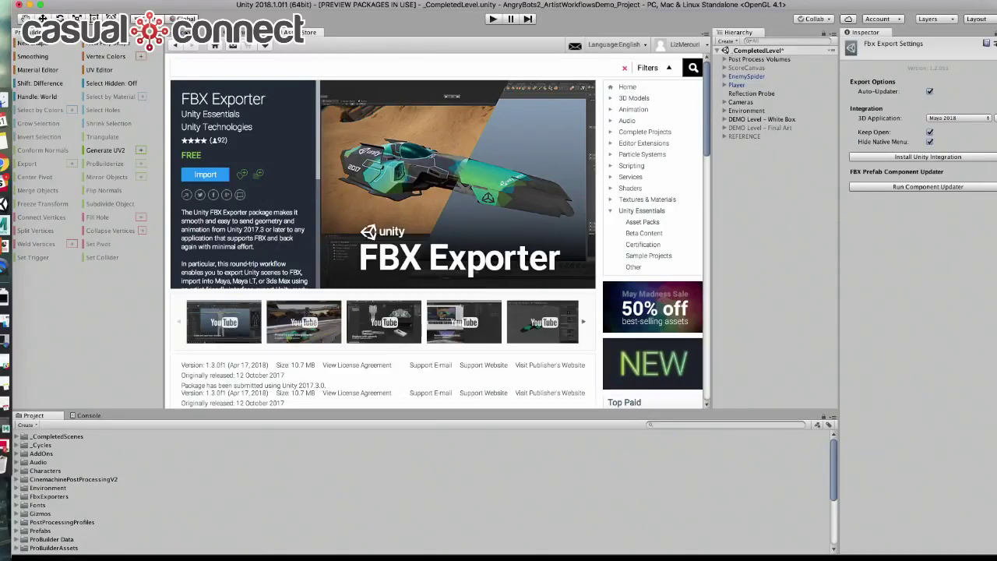
left_click(191, 32)
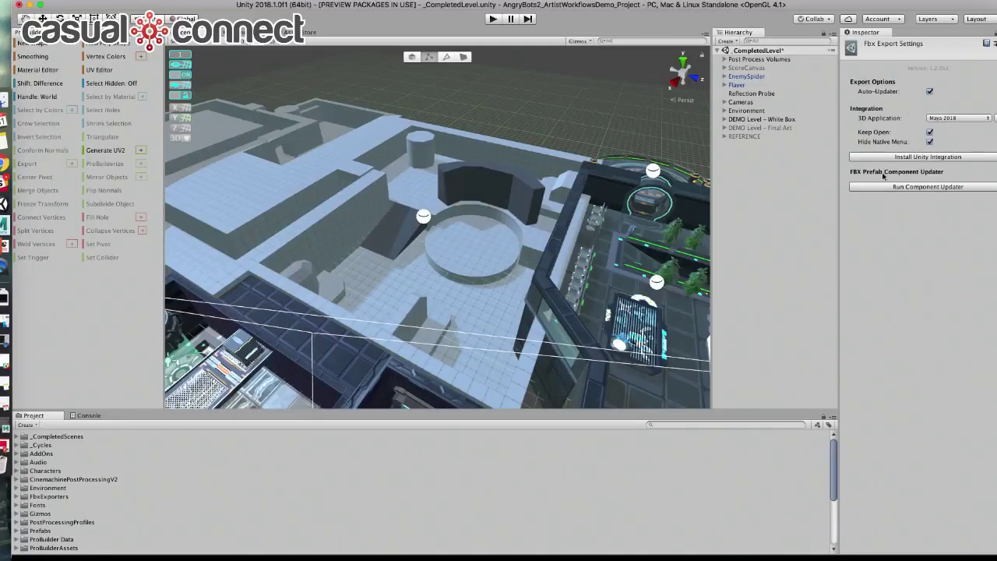
Step: Convert DEMO Level - White Box to a linked prefab instance and select its new FBX and prefab assets
left_click(769, 123)
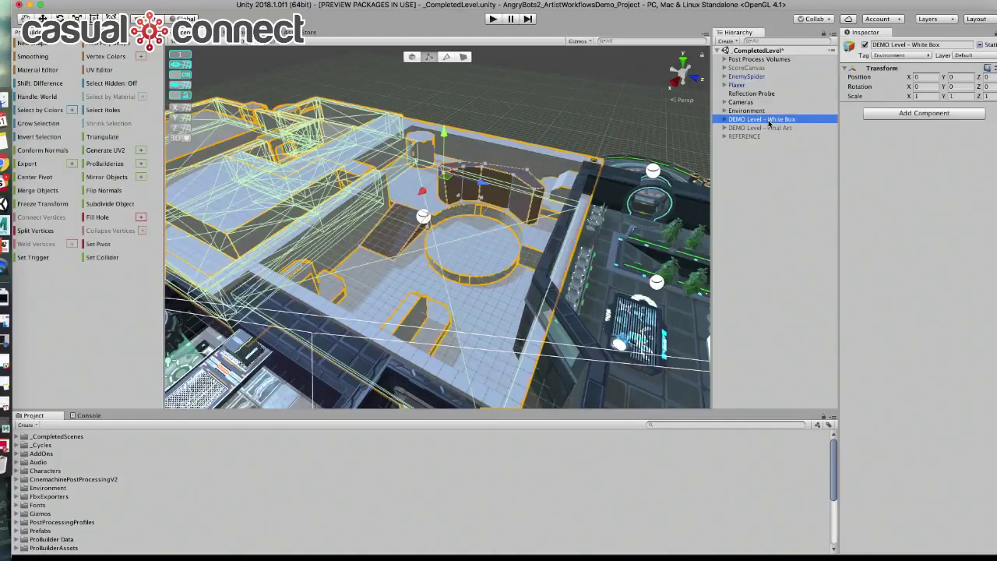
right_click(768, 122)
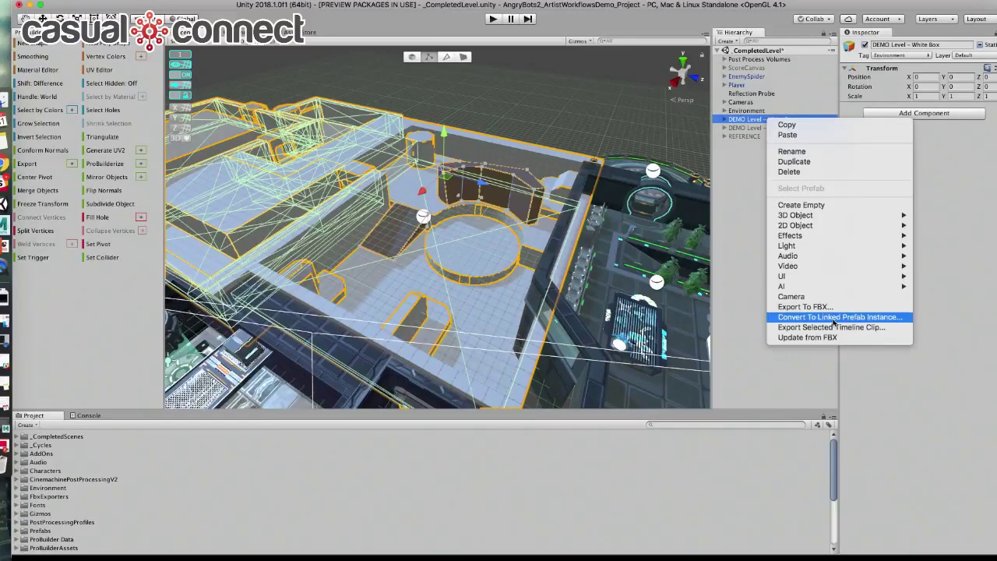
left_click(832, 318)
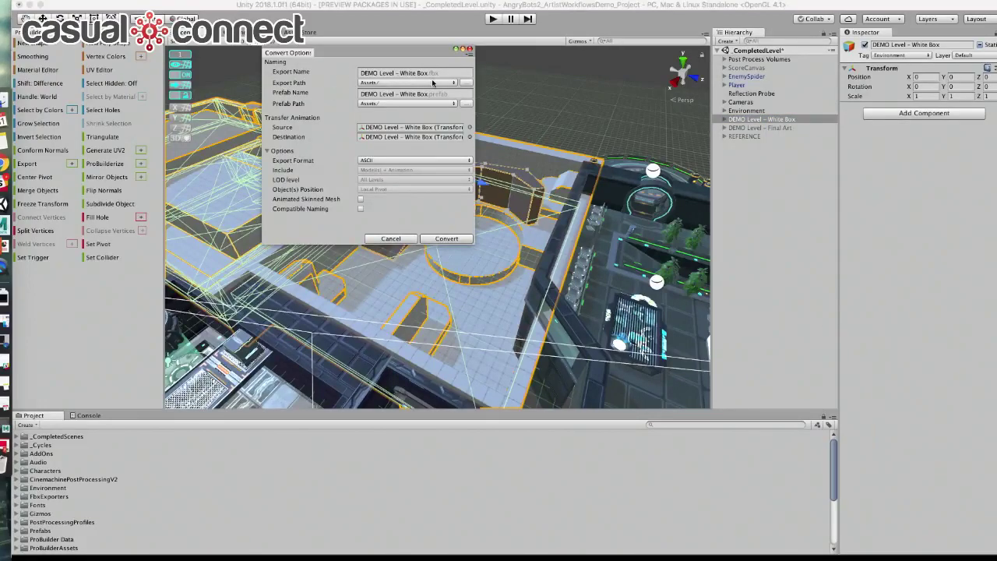
left_click(458, 243)
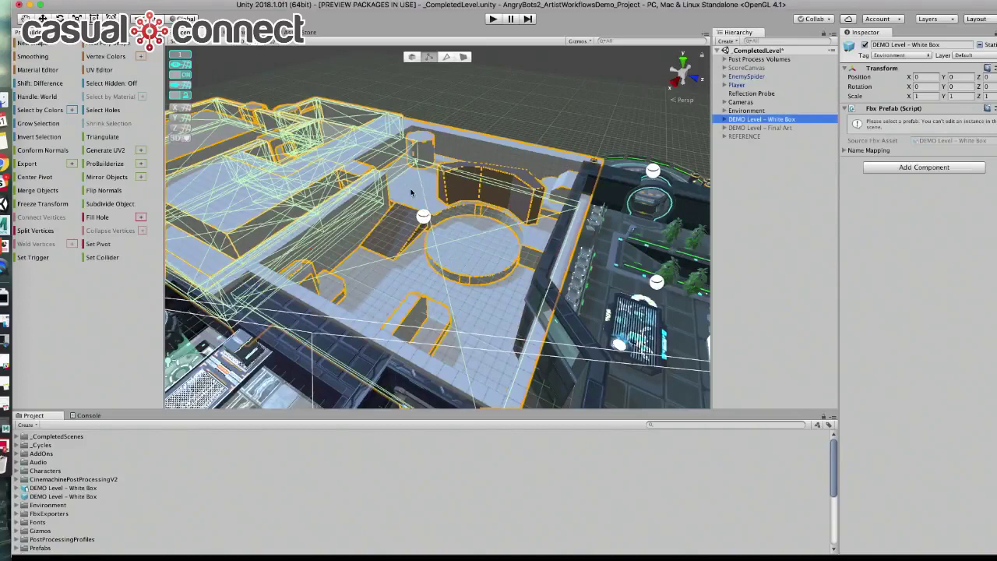
left_click(92, 488)
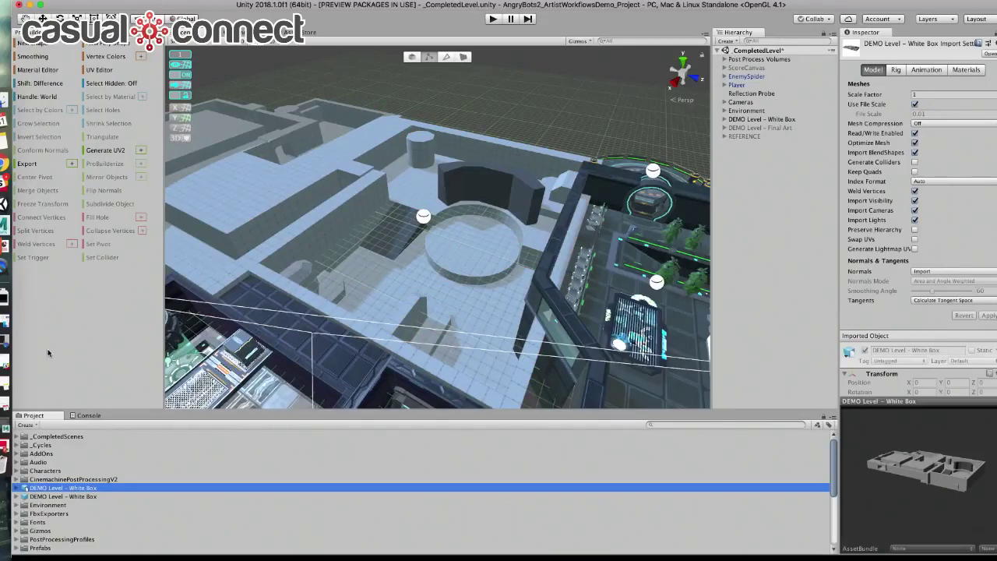
left_click(84, 499)
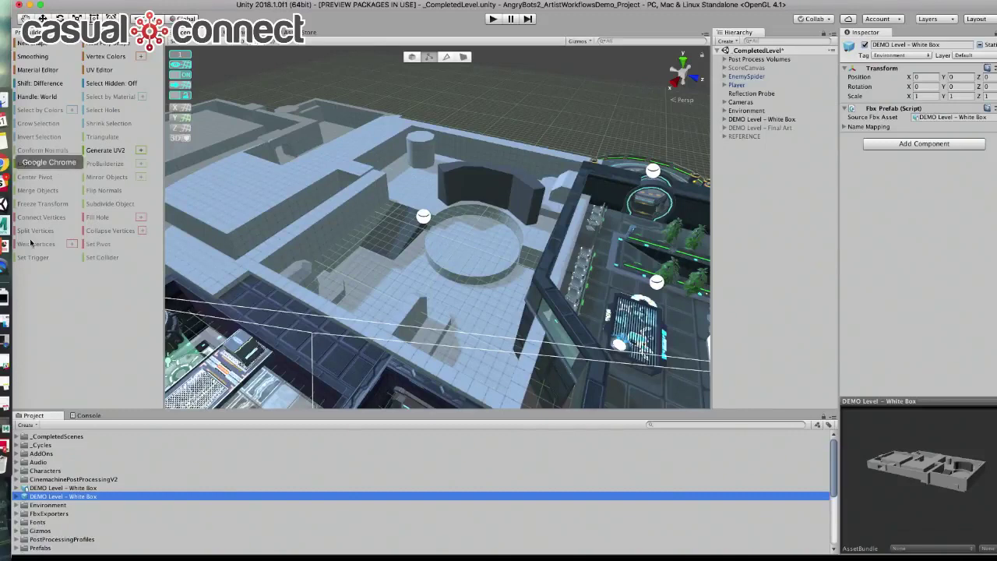
Step: In Maya, import DEMO Level - White Box.fbx from the Unity Assets folder via File > Unity > Import
left_click(4, 226)
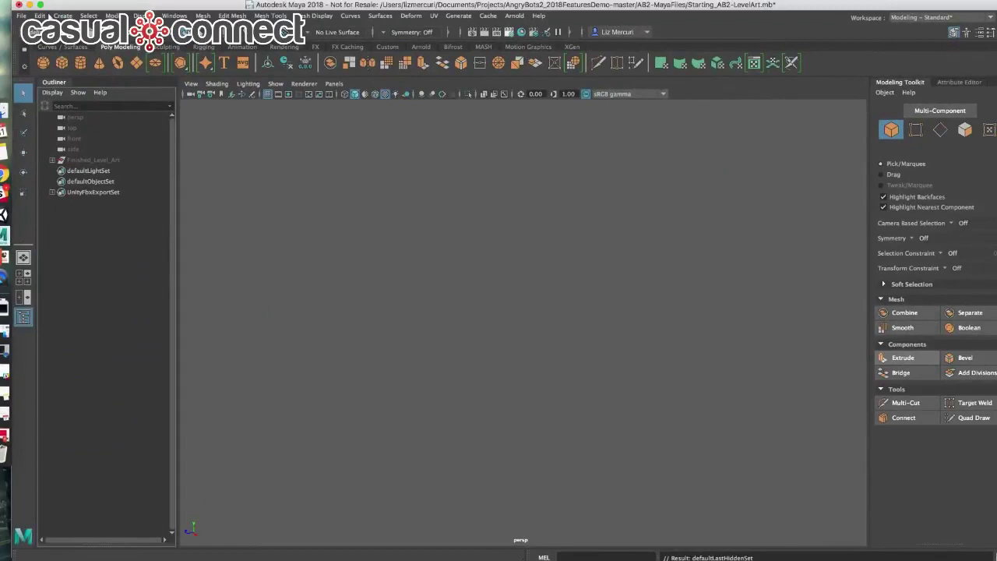
left_click(21, 16)
mouse_move(144, 168)
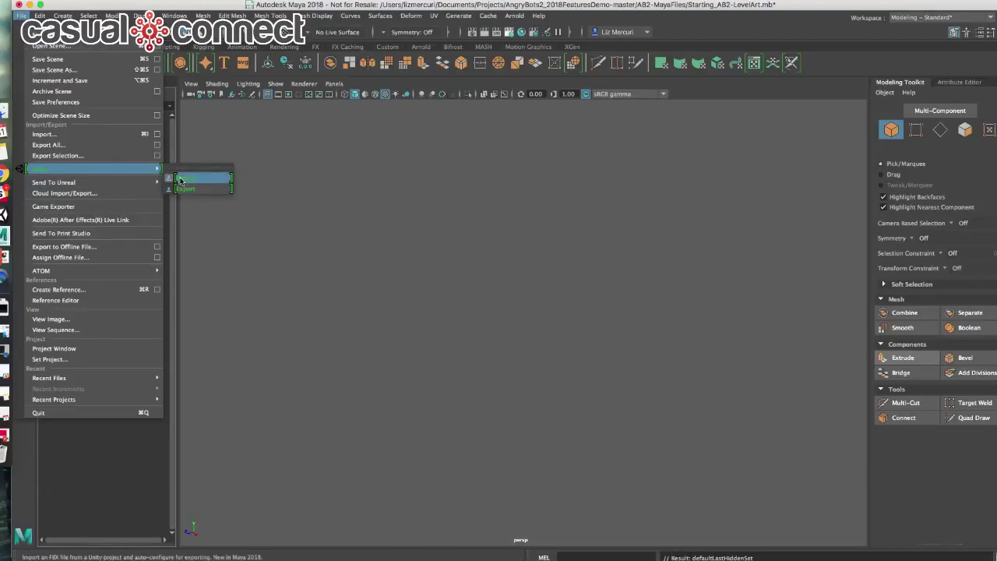
left_click(181, 181)
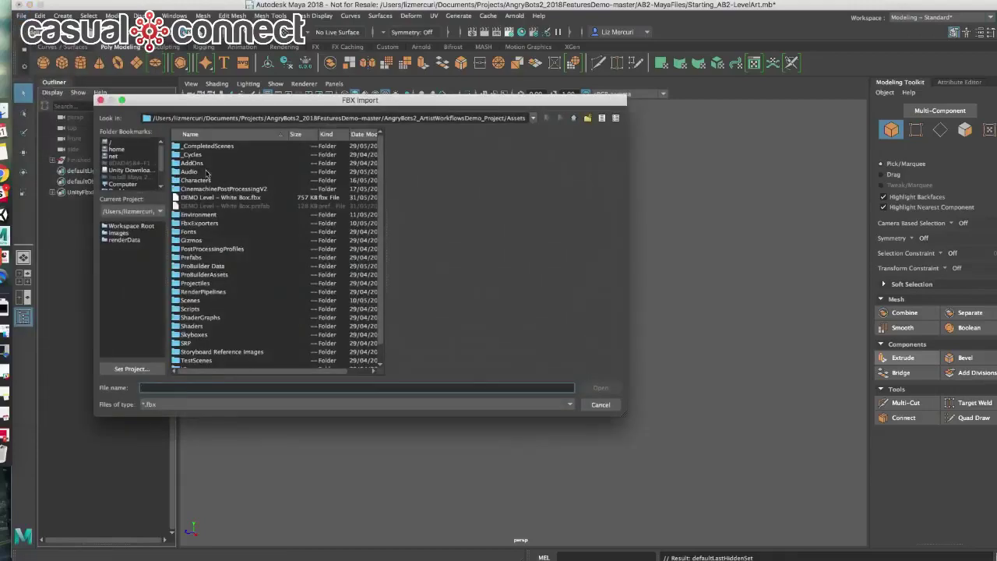
left_click(222, 200)
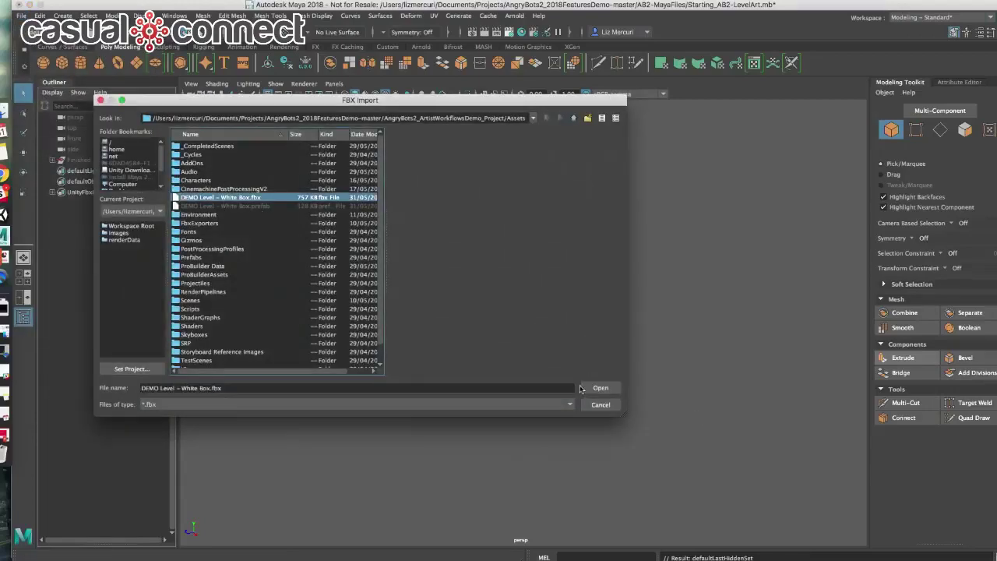
left_click(592, 388)
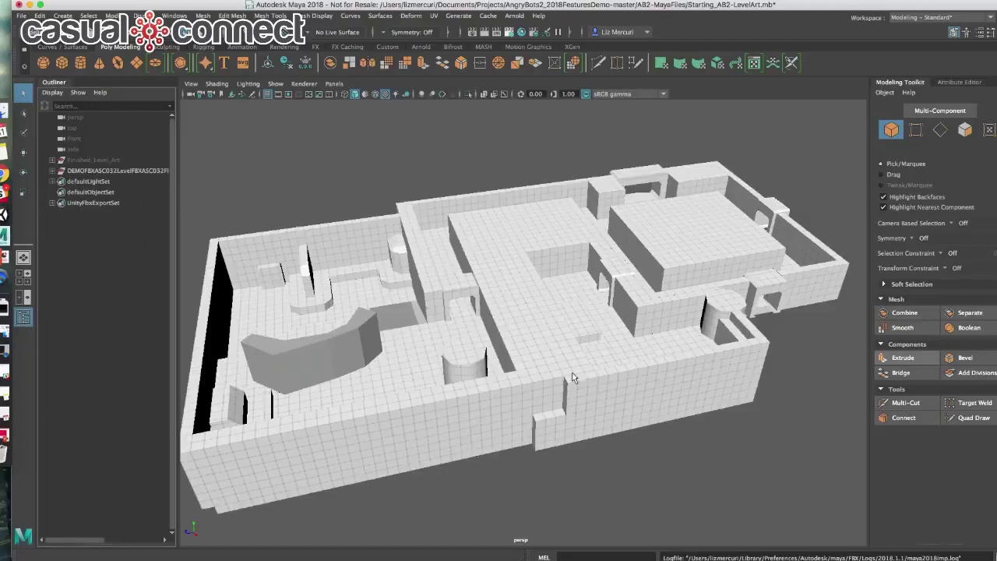
mouse_move(462, 342)
left_mouse_down("alt")
mouse_move(484, 360)
mouse_move(536, 344)
mouse_move(441, 362)
mouse_move(436, 294)
left_mouse_up("alt")
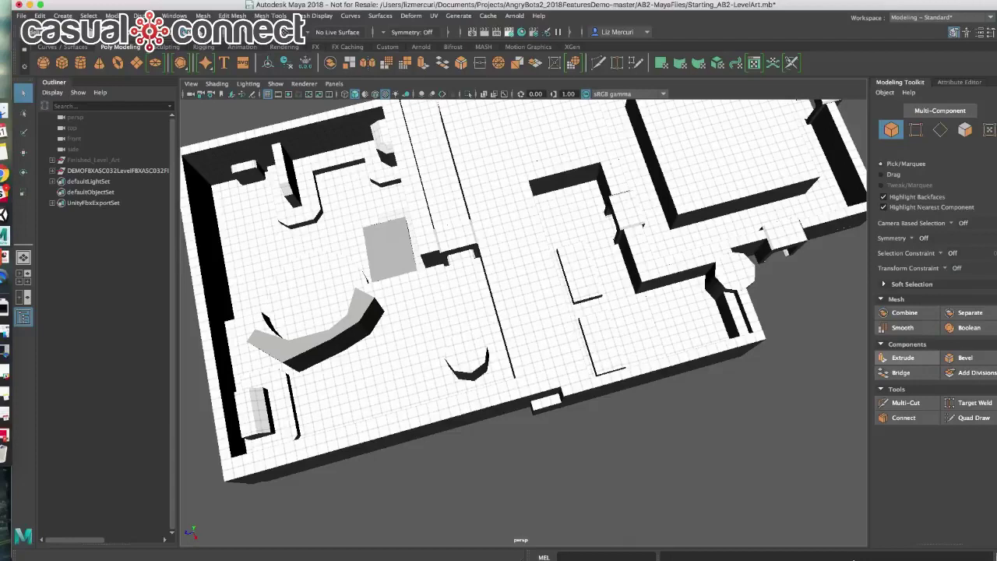
left_click(174, 15)
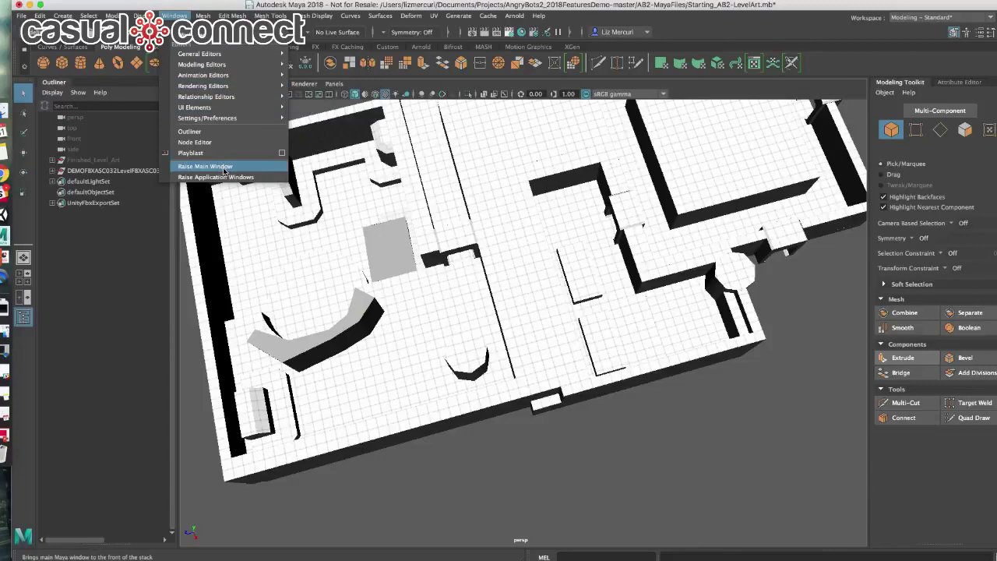
mouse_move(226, 118)
left_click(335, 131)
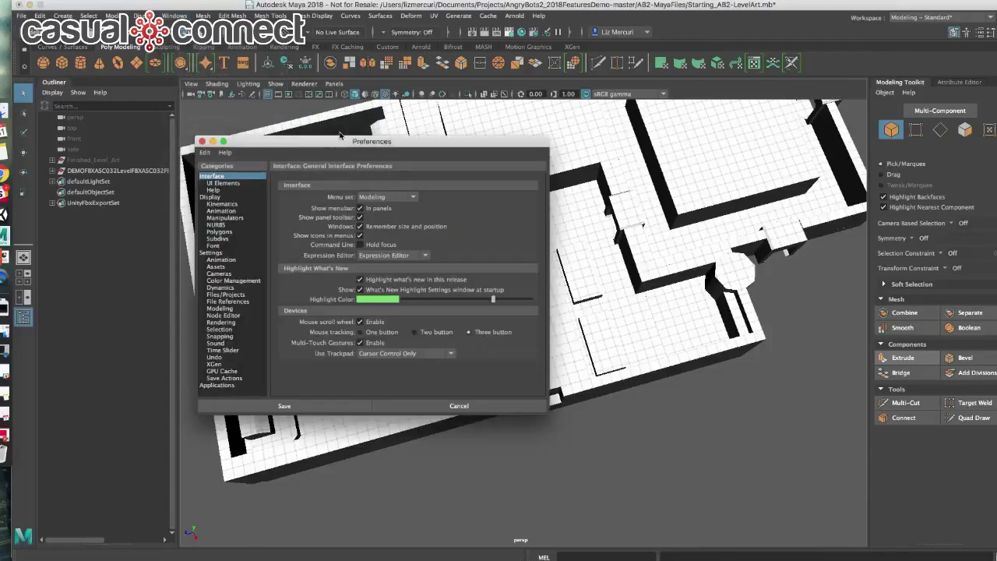
left_click(217, 260)
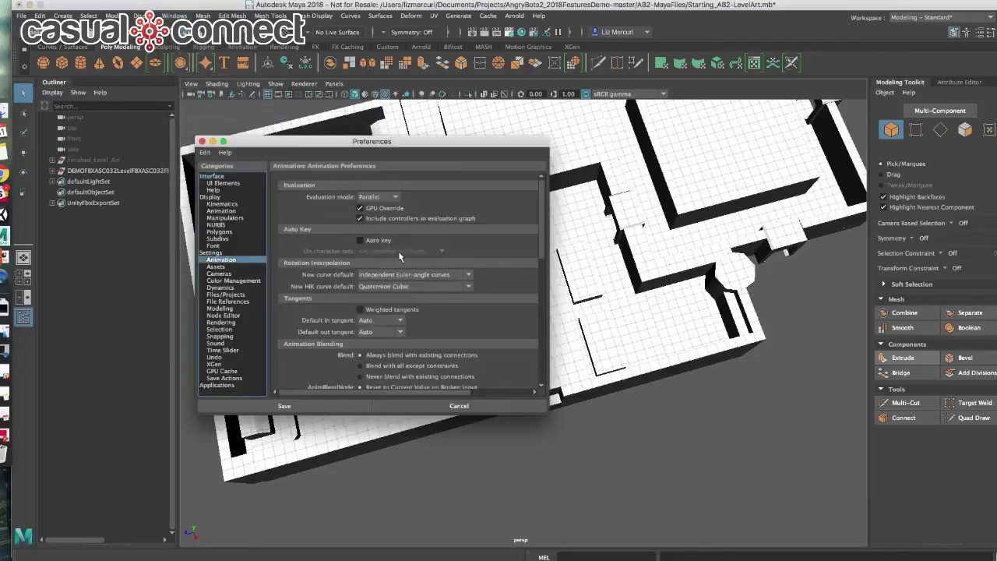
left_click(217, 246)
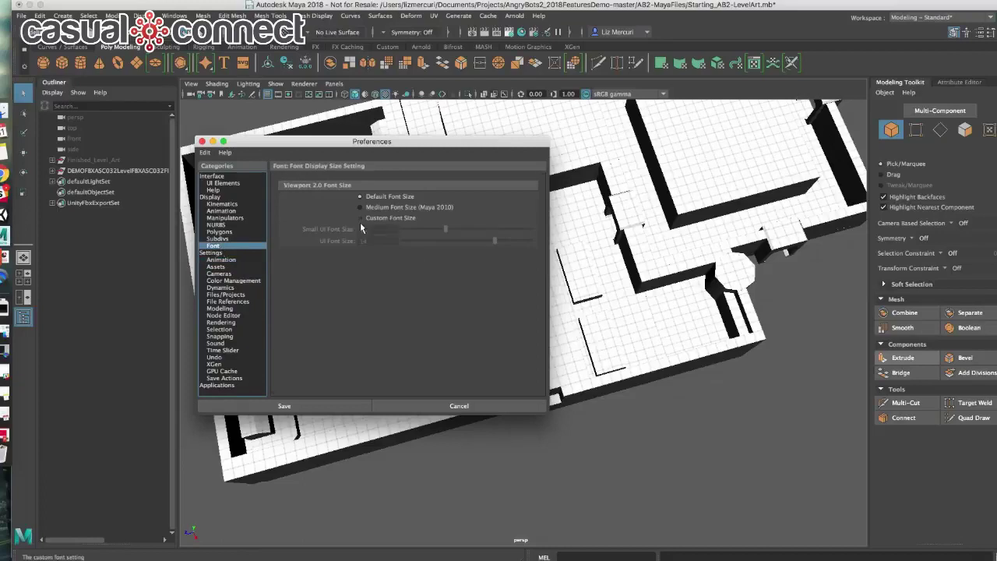
left_click(216, 252)
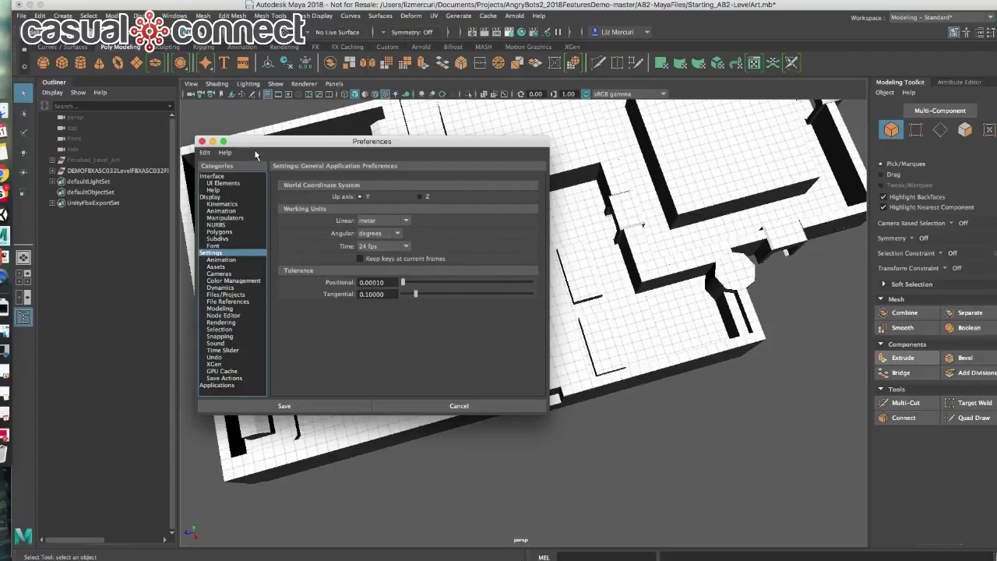
left_click(202, 141)
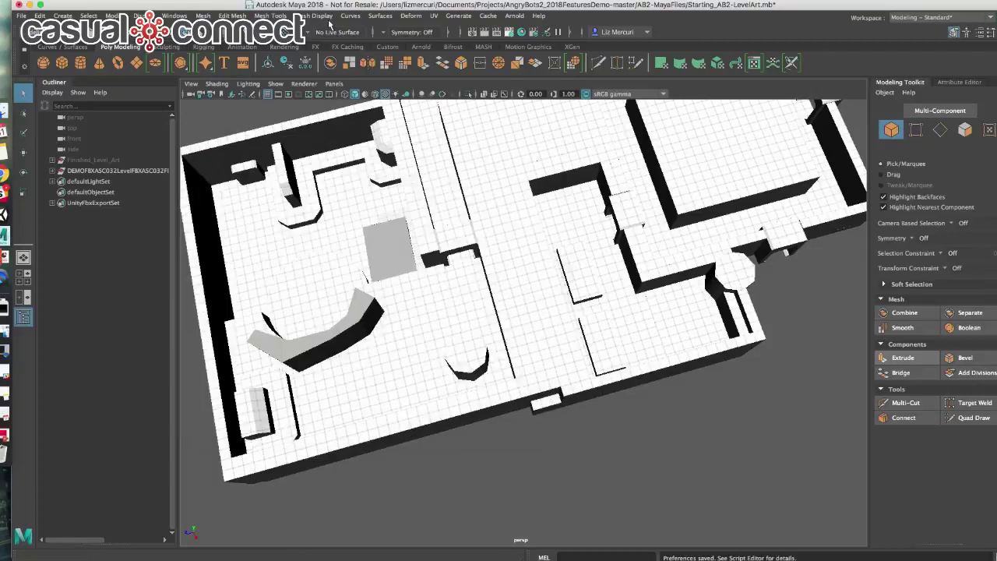
Step: Reveal Finished_Level_Art's hidden objects and switch the viewport to textured display (6)
mouse_move(380, 309)
left_mouse_down("alt")
mouse_move(351, 241)
mouse_move(378, 304)
mouse_move(382, 296)
left_mouse_up("alt")
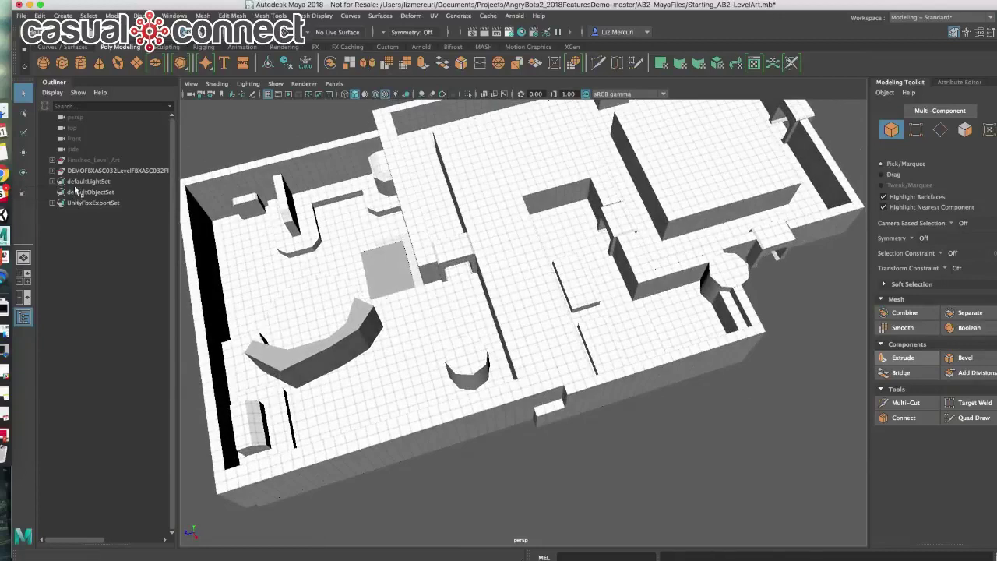
left_click(88, 160)
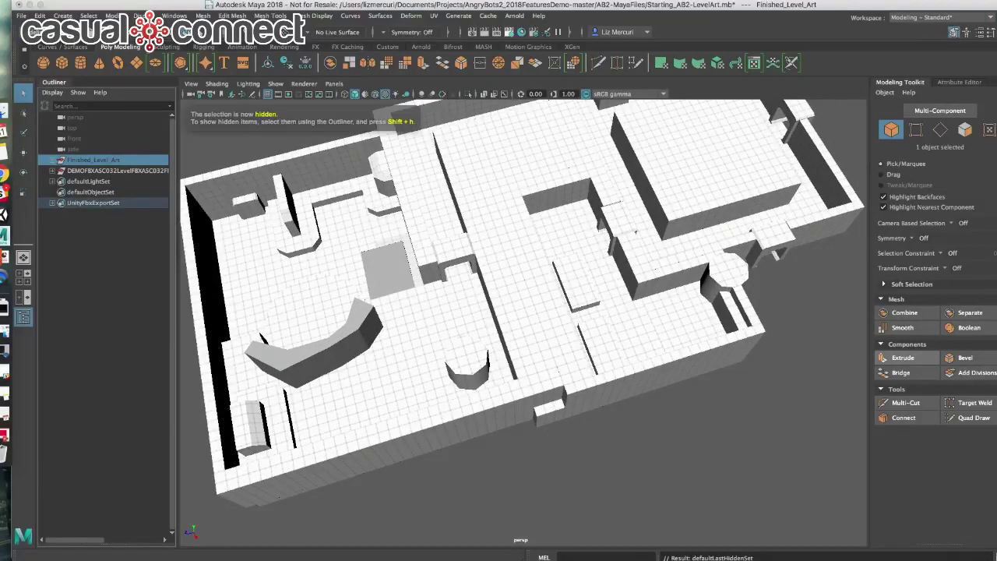
key("shift+h")
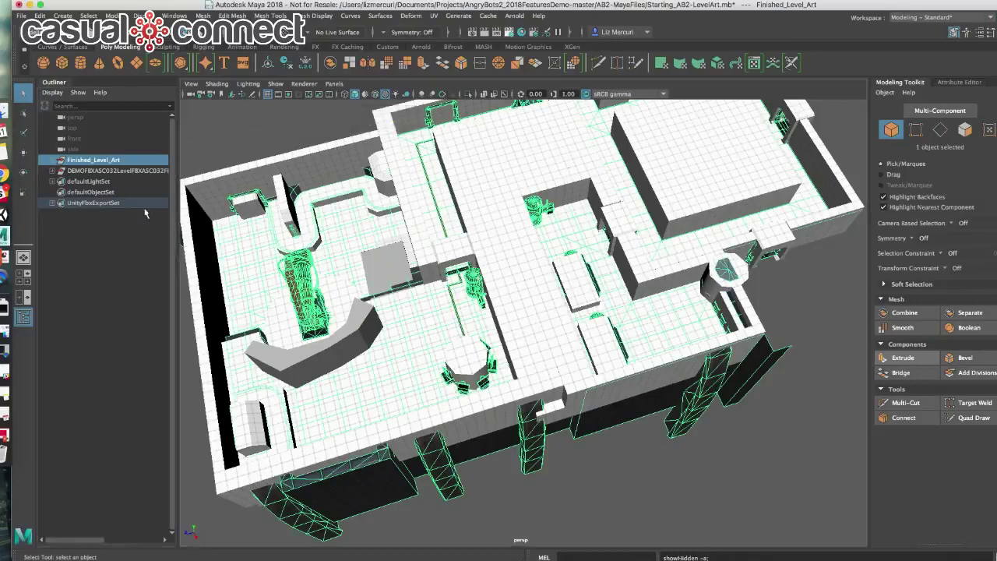
left_click_drag(404, 382, 486, 375, "alt")
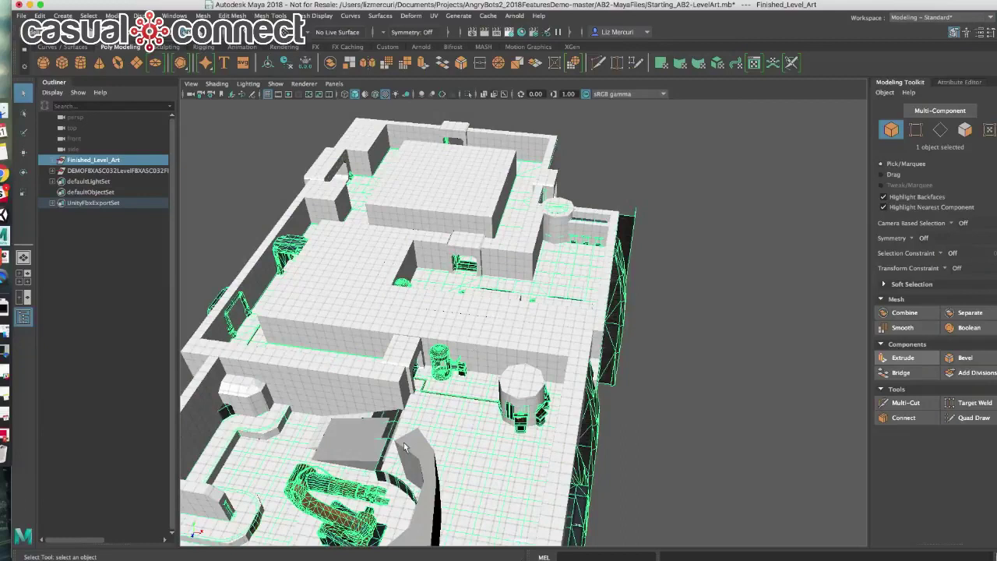
scroll(436, 371, "down", 3)
scroll(435, 371, "up", 4)
left_click(773, 345)
key("6")
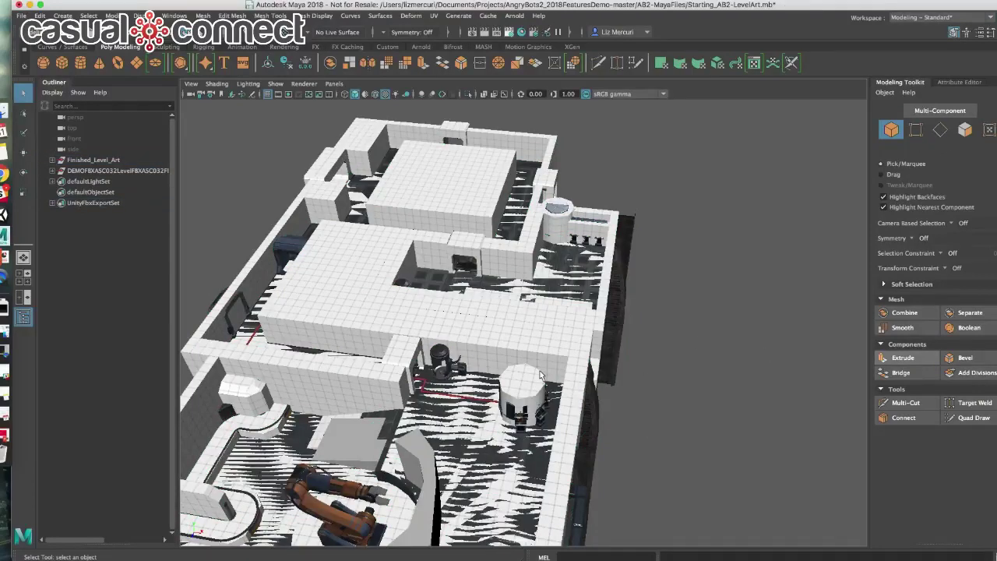
Step: Hide the white proxy level geometry with Ctrl+H and reselect Finished_Level_Art
left_click_drag(542, 374, 612, 279, "alt")
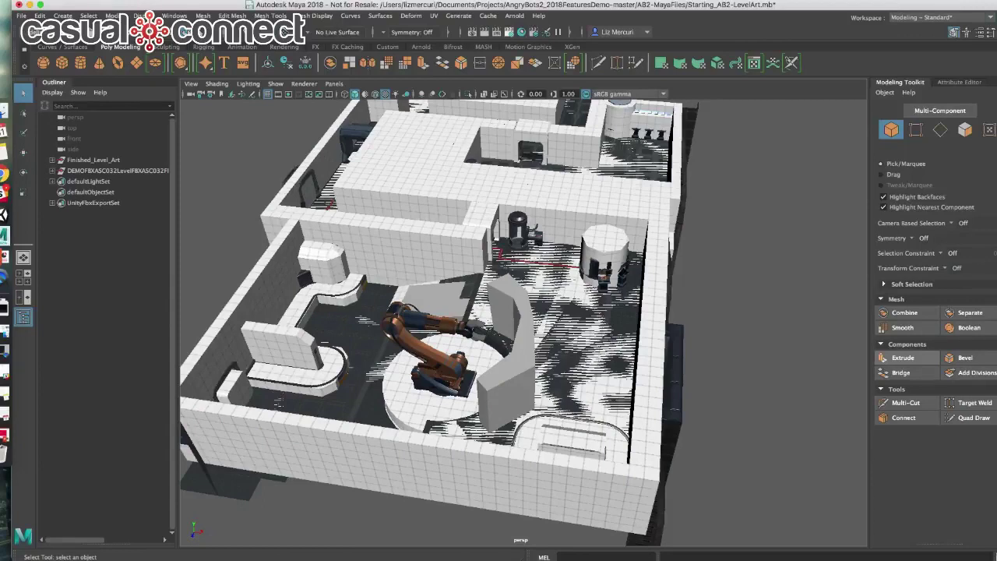
key("ctrl+h")
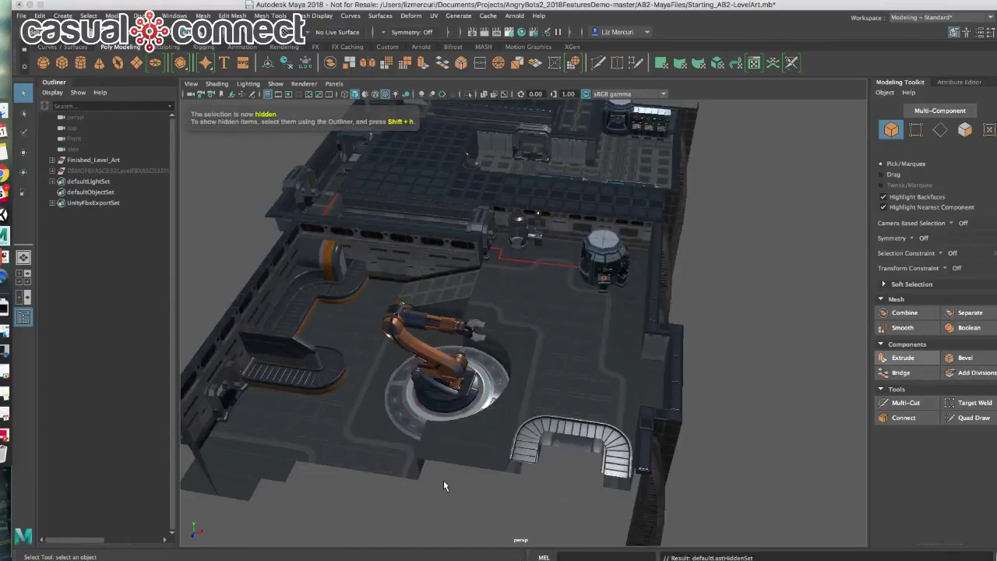
mouse_move(438, 451)
left_mouse_down("alt")
mouse_move(423, 418)
mouse_move(418, 455)
left_mouse_up("alt")
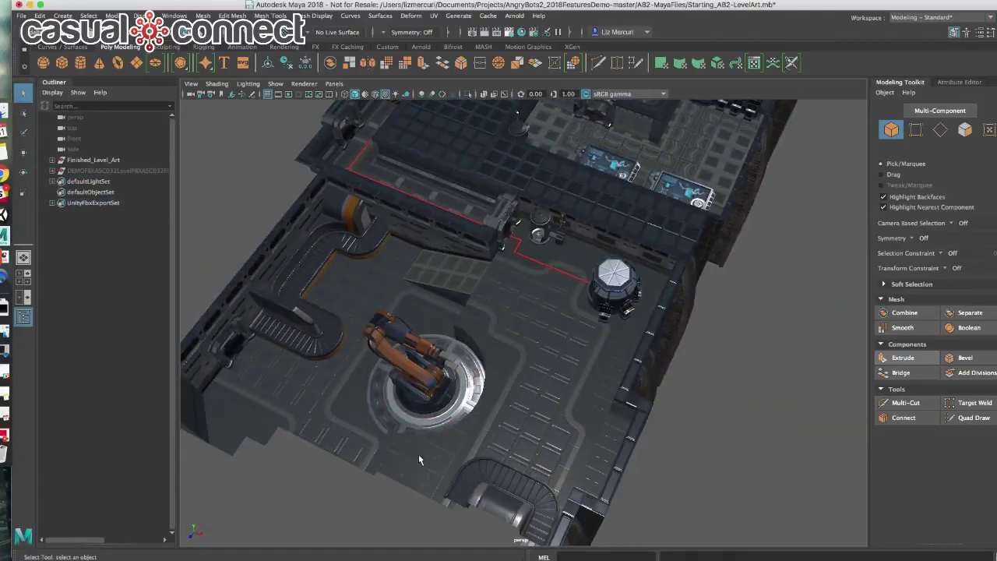
left_click(87, 161)
Step: Add Finished_Level_Art to UnityFbxExportSet and run File > Unity > Export
left_click_drag(88, 161, 91, 202)
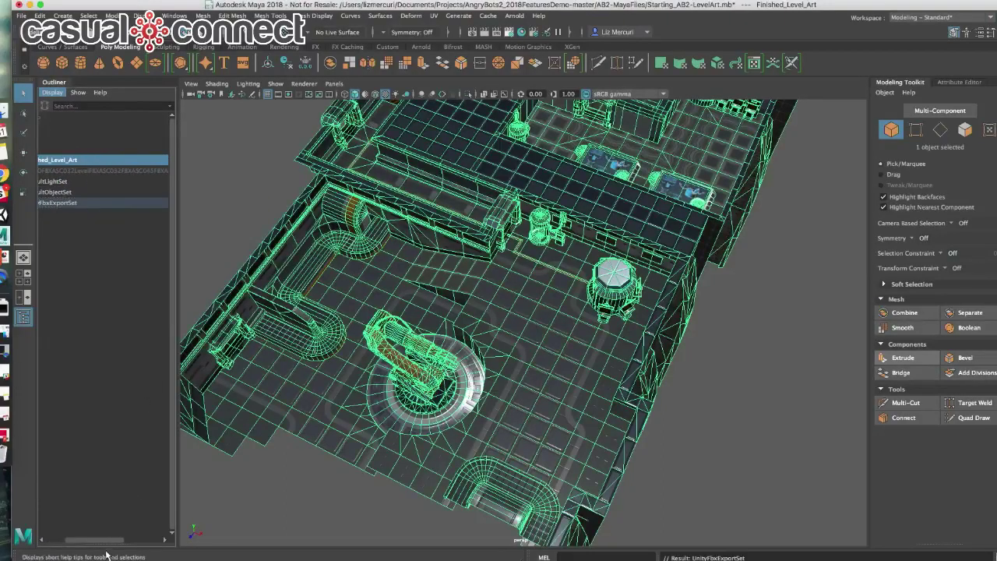
left_click_drag(82, 533, 36, 531)
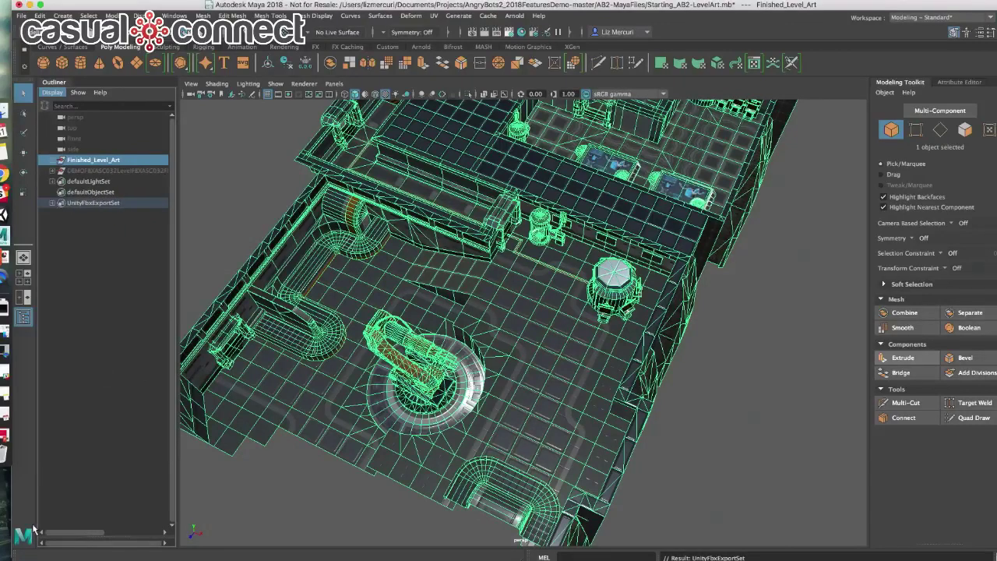
left_click(21, 15)
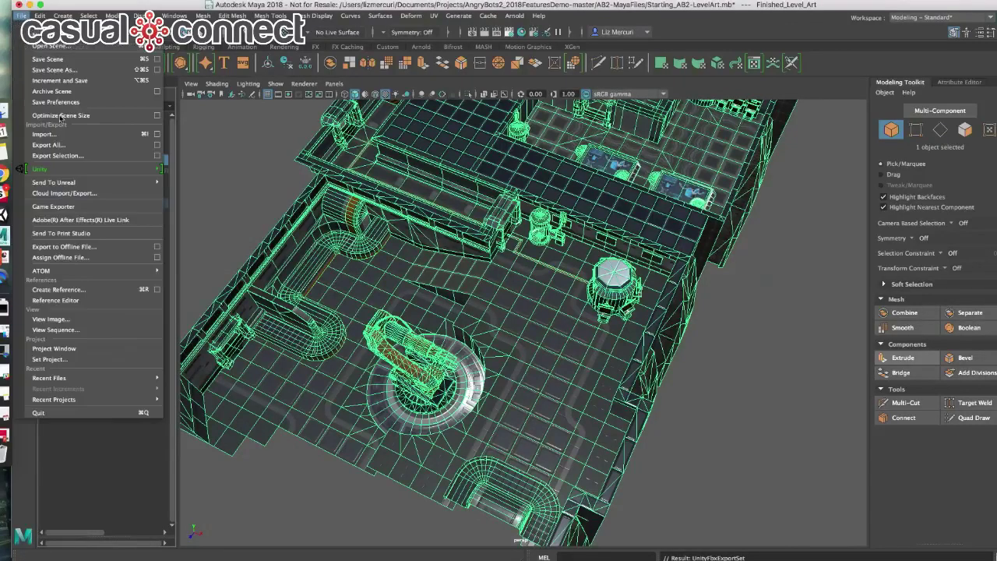
mouse_move(69, 171)
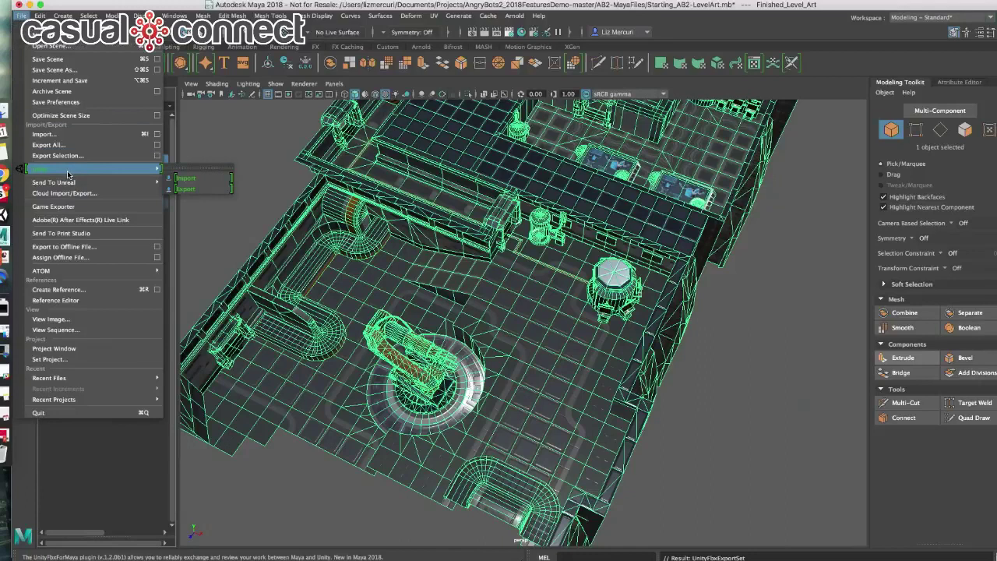
left_click(209, 188)
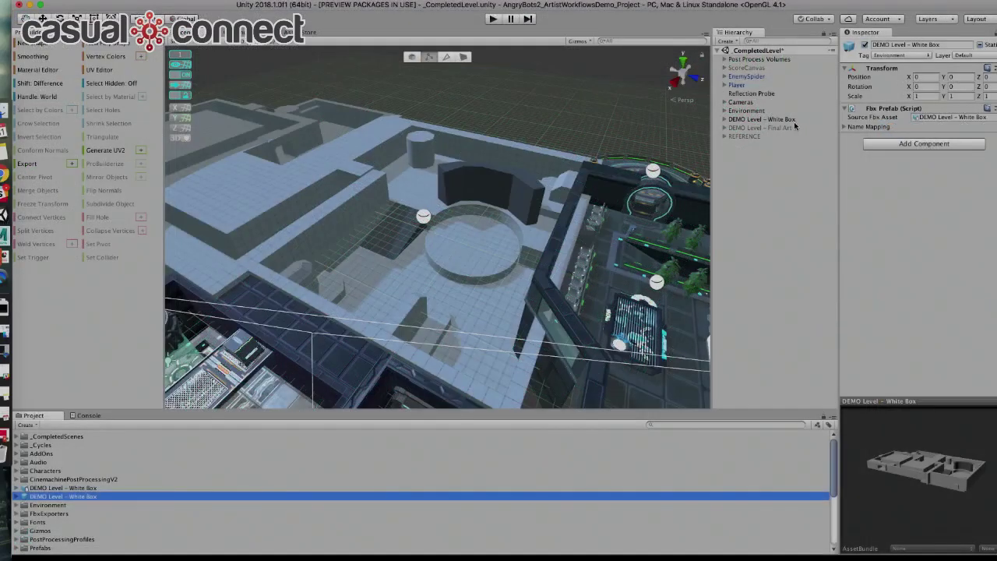
Step: Deactivate DEMO Level - White Box and activate DEMO Level - Final Art
left_click(784, 119)
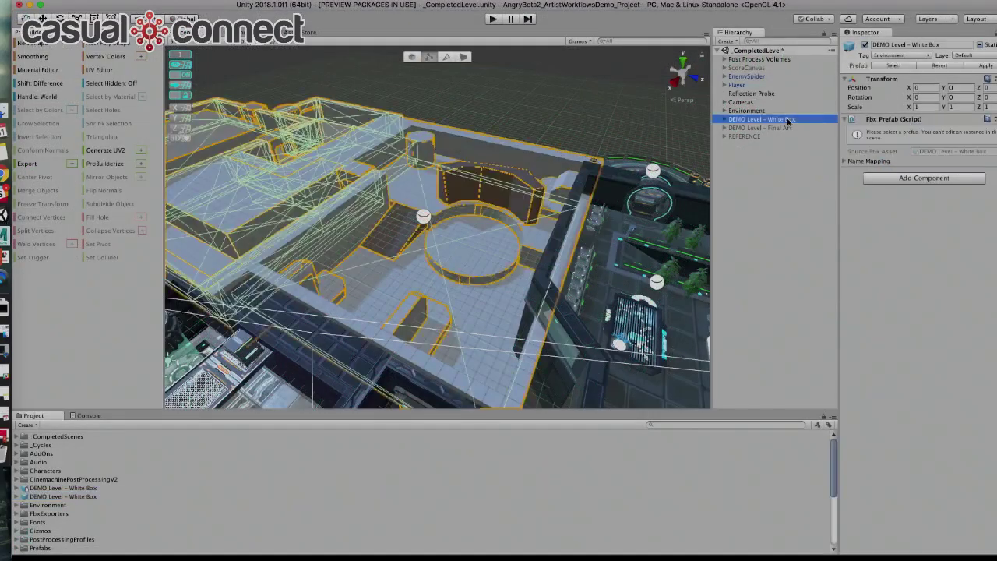
key("alt+shift+a")
key("Down")
left_click(864, 45)
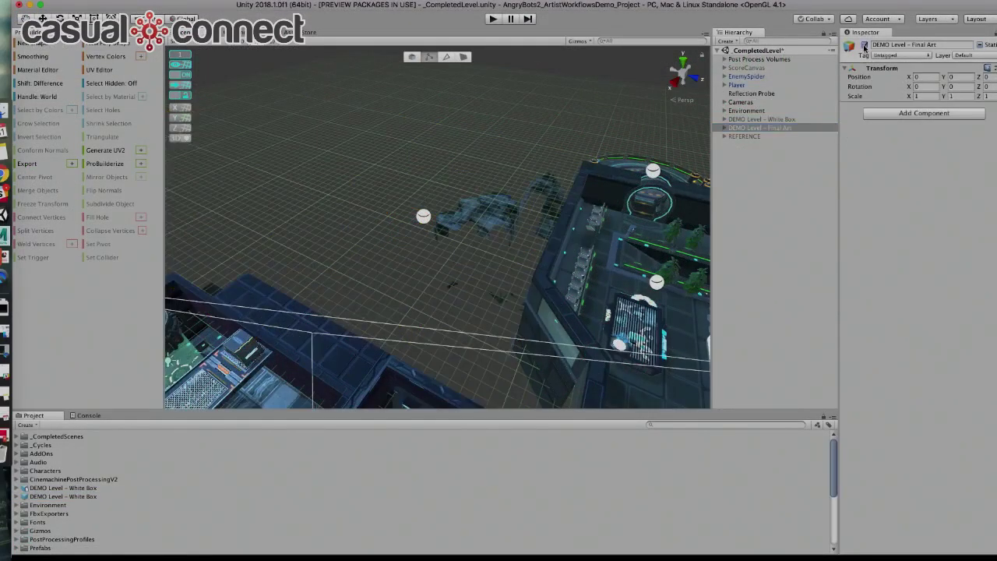
left_click_drag(449, 283, 536, 260, "alt")
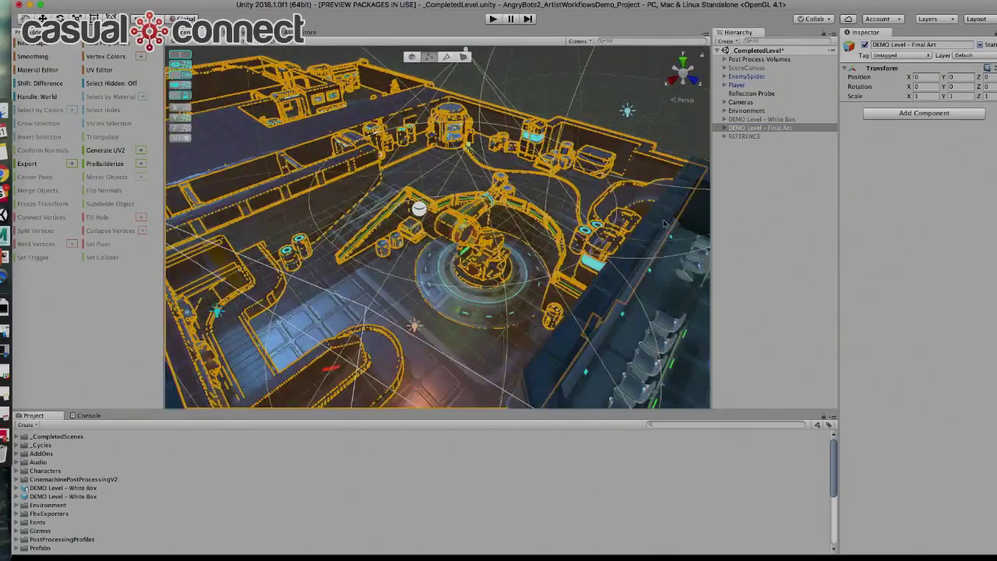
left_click(756, 218)
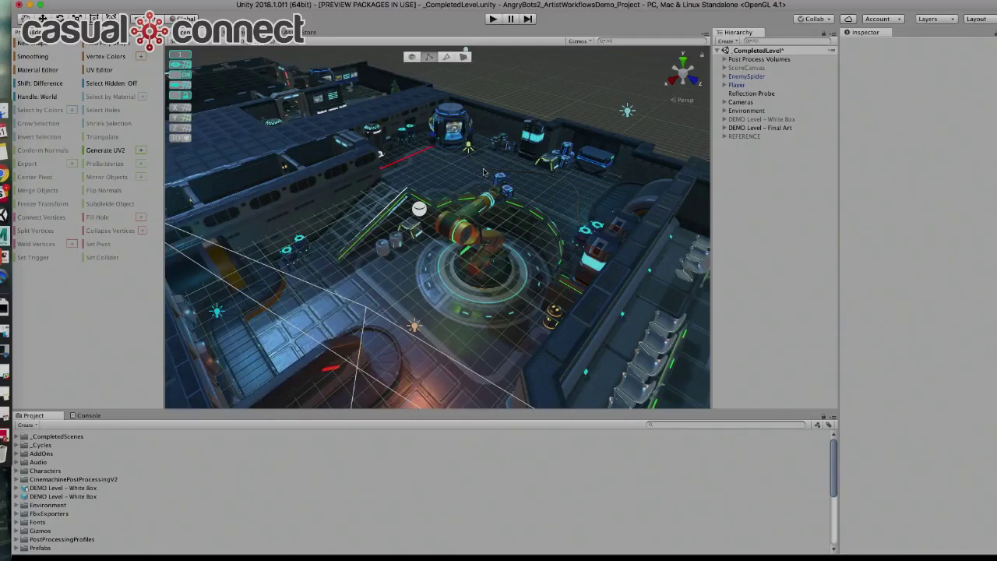
Step: Zoom in toward the robot arm and select the canister beside it
scroll(503, 187, "up", 1)
scroll(503, 187, "up", 6)
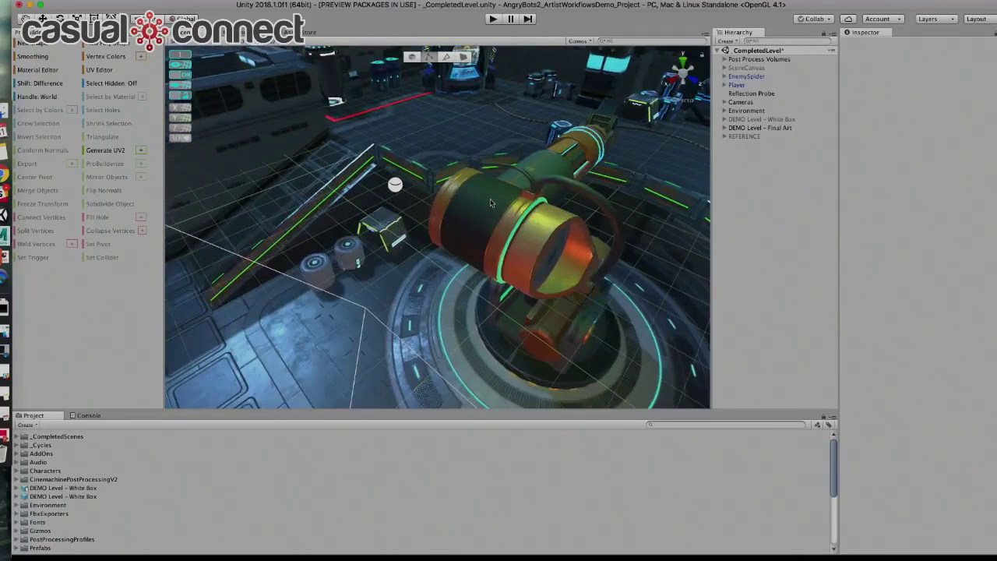
right_click_drag(485, 198, 428, 289)
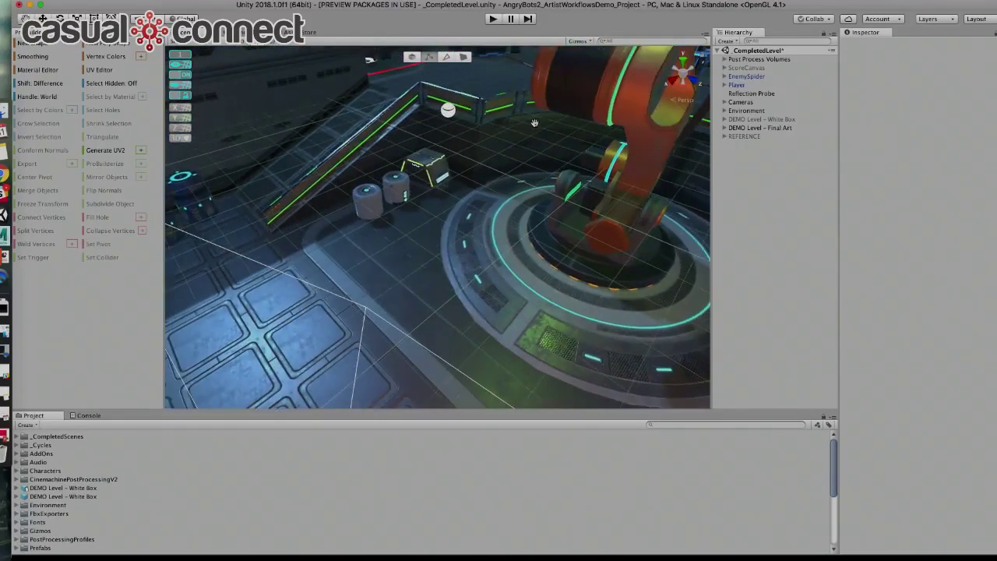
right_click_drag(443, 246, 561, 260)
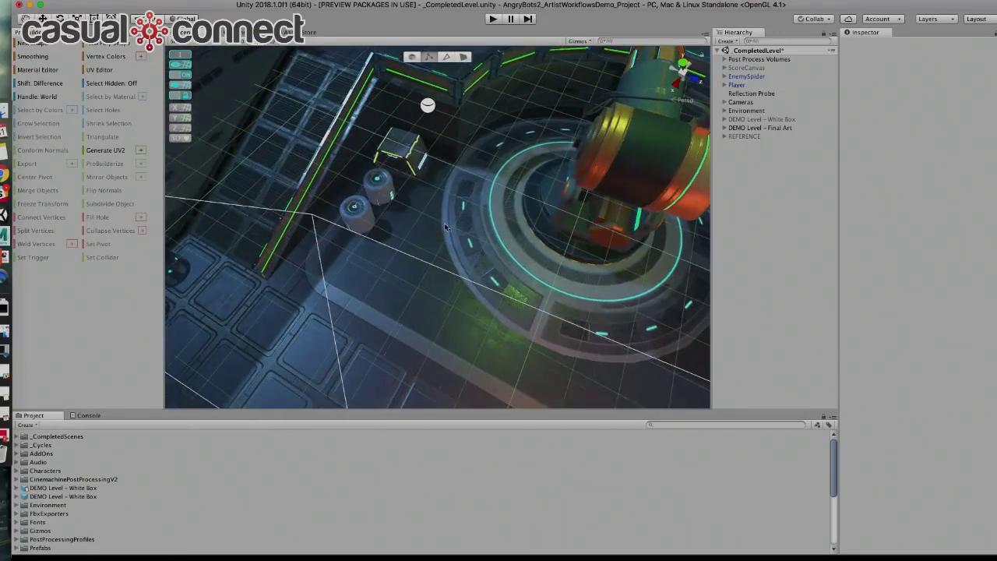
right_click_drag(435, 83, 442, 163)
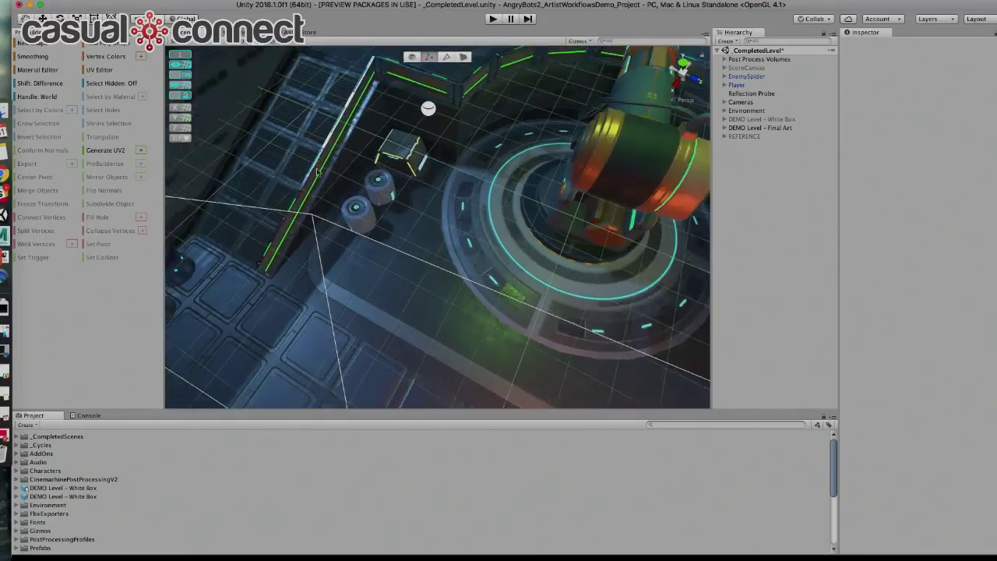
left_click(392, 187)
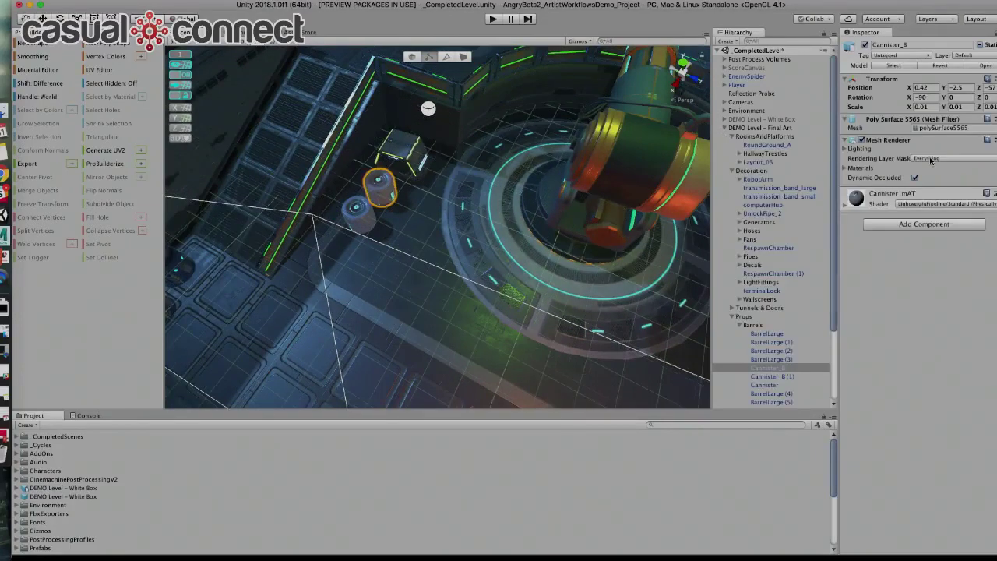
Step: Select BarrelLarge and browse its Shader submenus, keeping LightweightPipeline/Standard unchanged
left_click(768, 334)
left_click(975, 205)
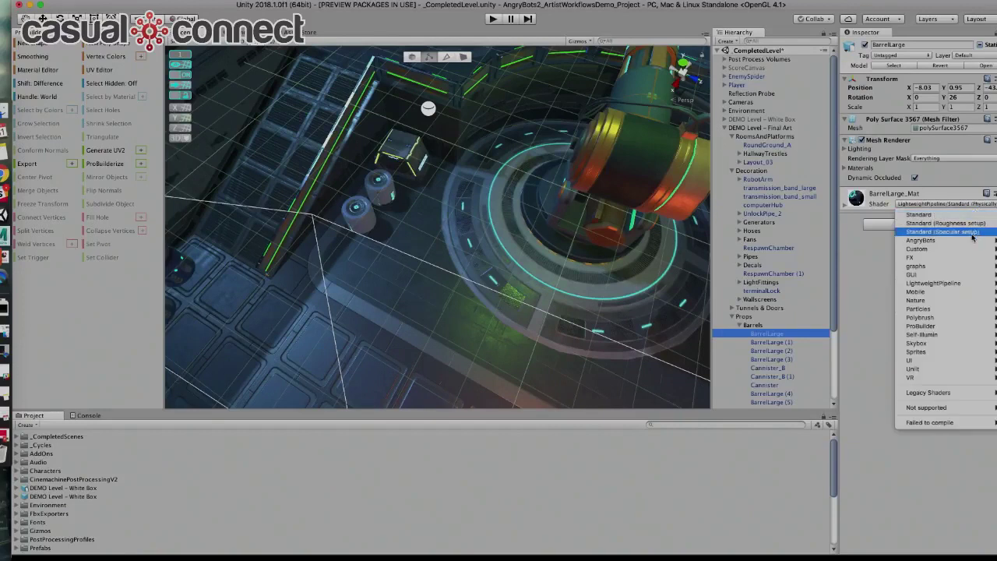
mouse_move(972, 240)
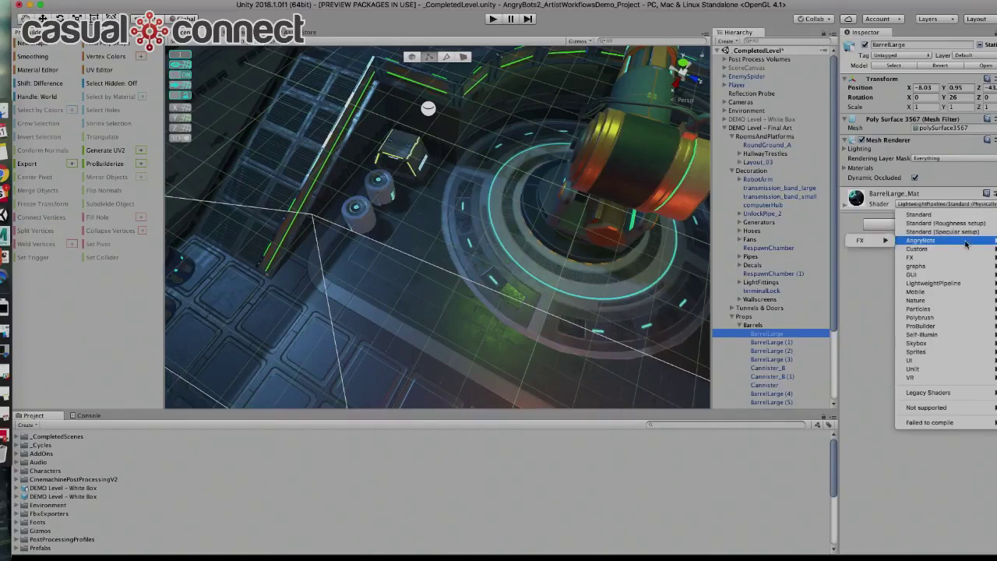
mouse_move(971, 296)
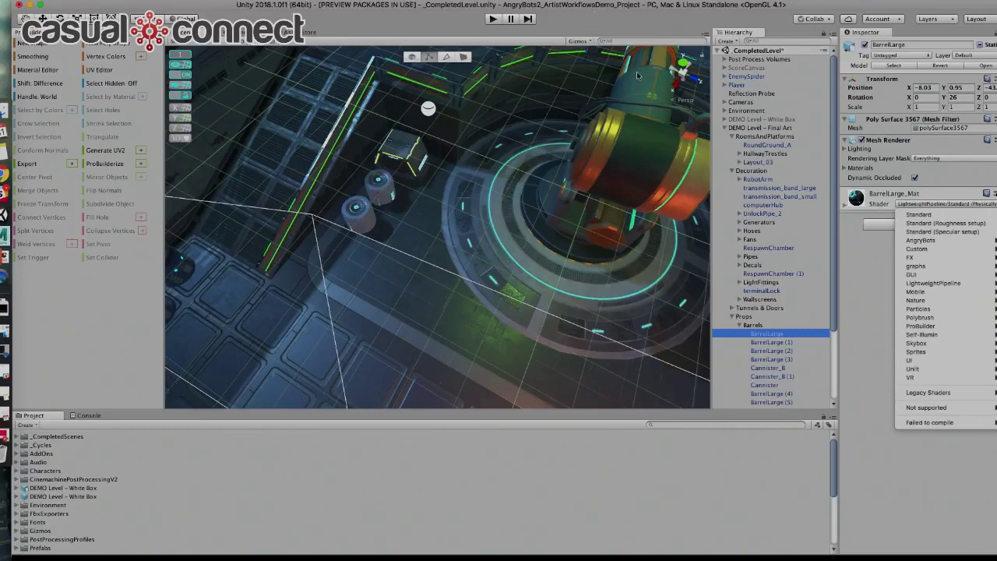
mouse_move(927, 283)
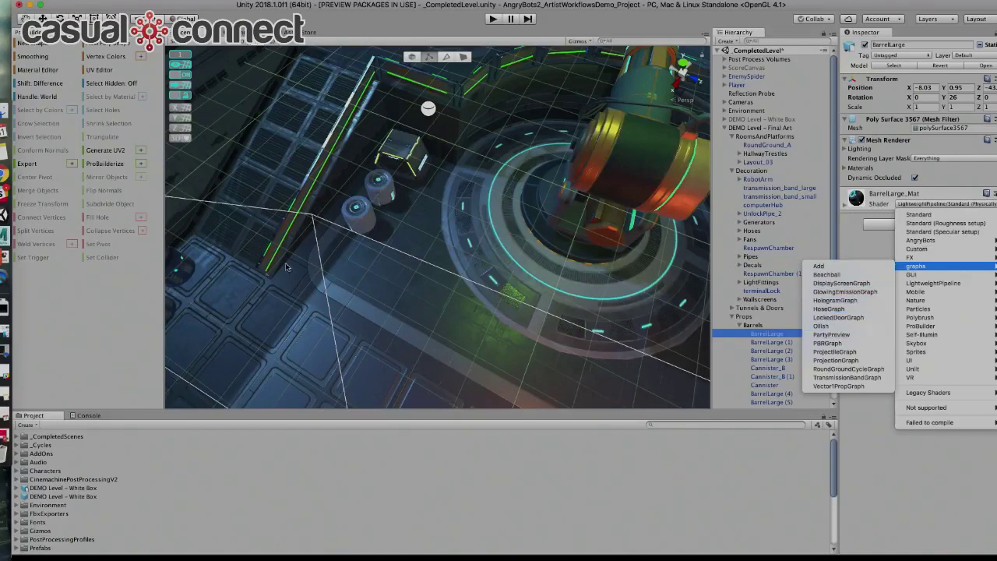
left_click(559, 268)
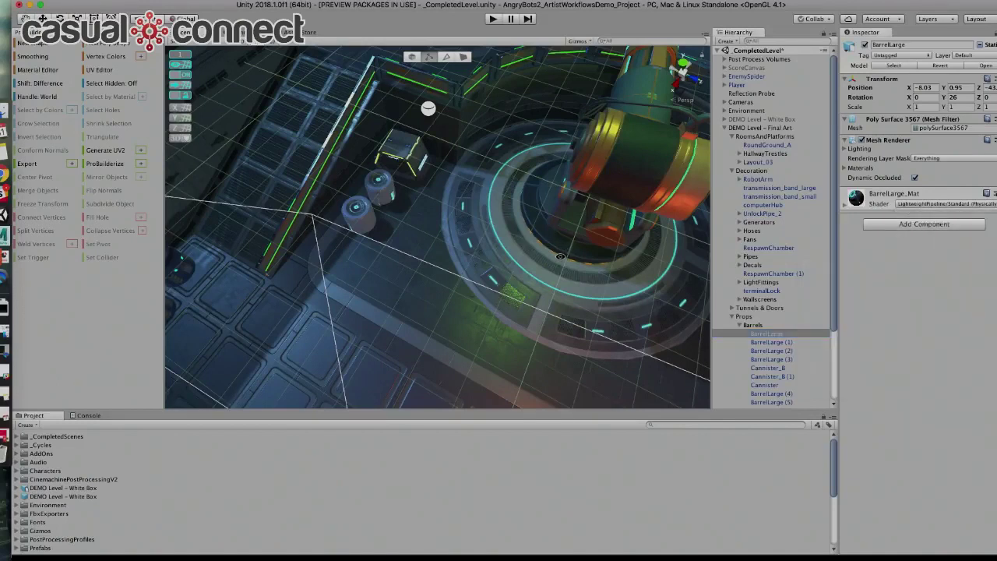
Step: Frame the orange sliding door in the Scene view and select it
left_click_drag(555, 257, 457, 306, "alt")
scroll(457, 306, "up", 10)
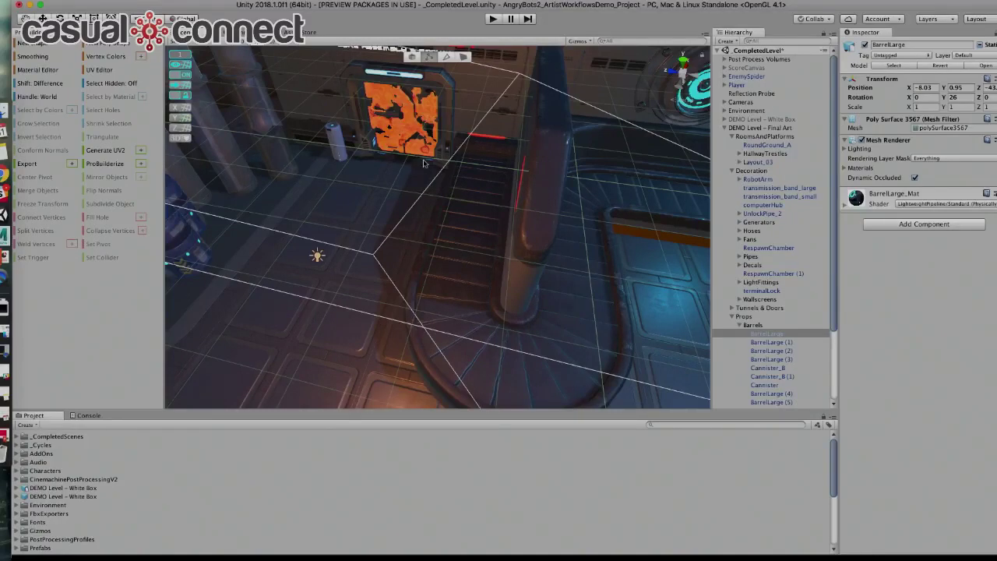
left_click_drag(368, 95, 380, 92, "alt")
scroll(380, 92, "down", 6)
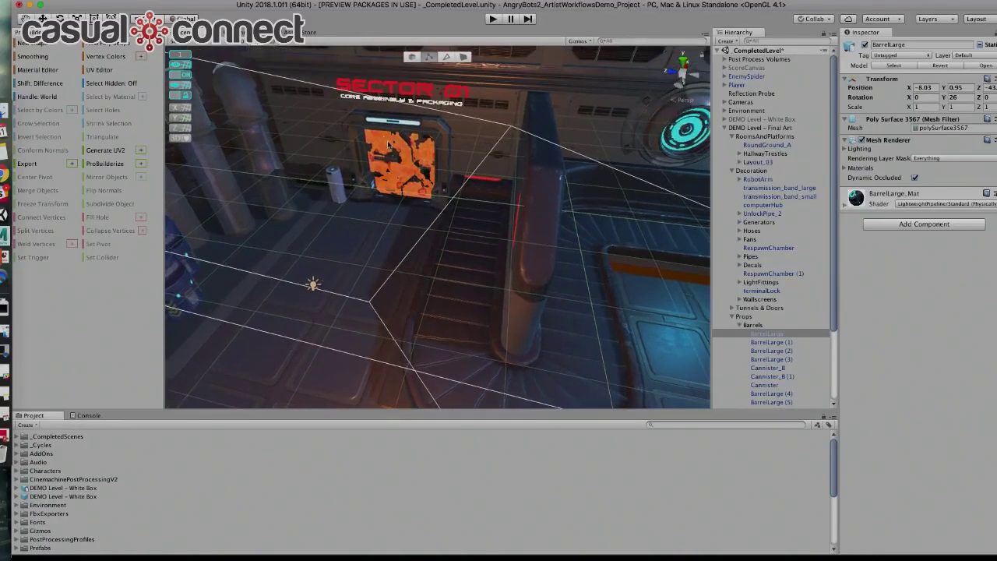
scroll(432, 167, "down", 1)
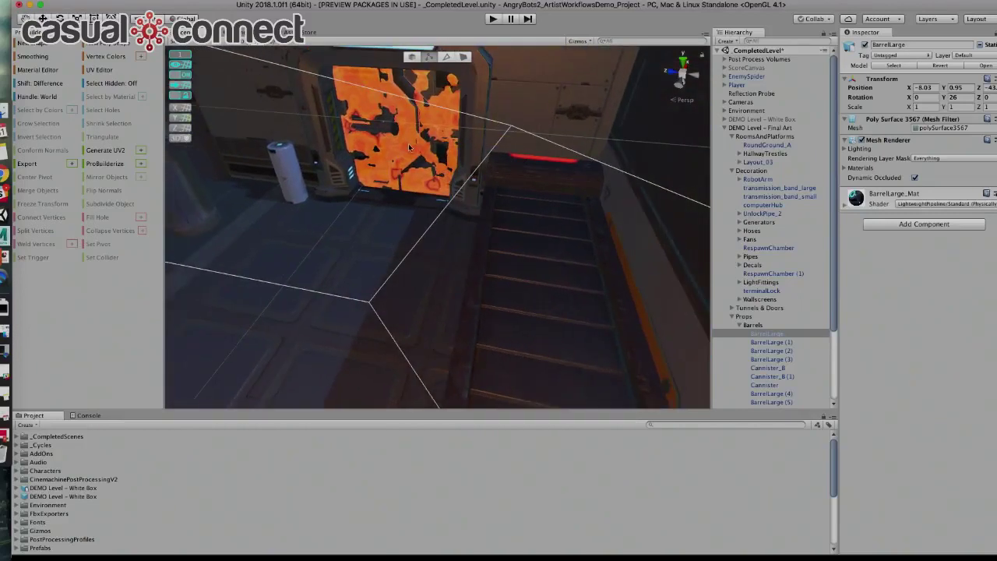
left_click(411, 148)
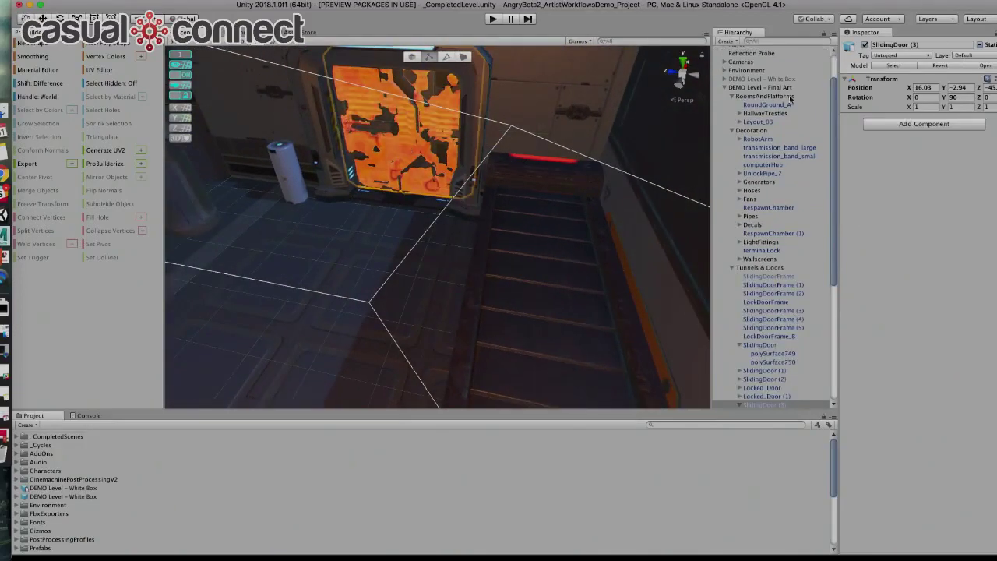
Step: Expand SlidingDoor (3) in the Hierarchy, select polySurface749 and open its material's options
left_click(736, 404)
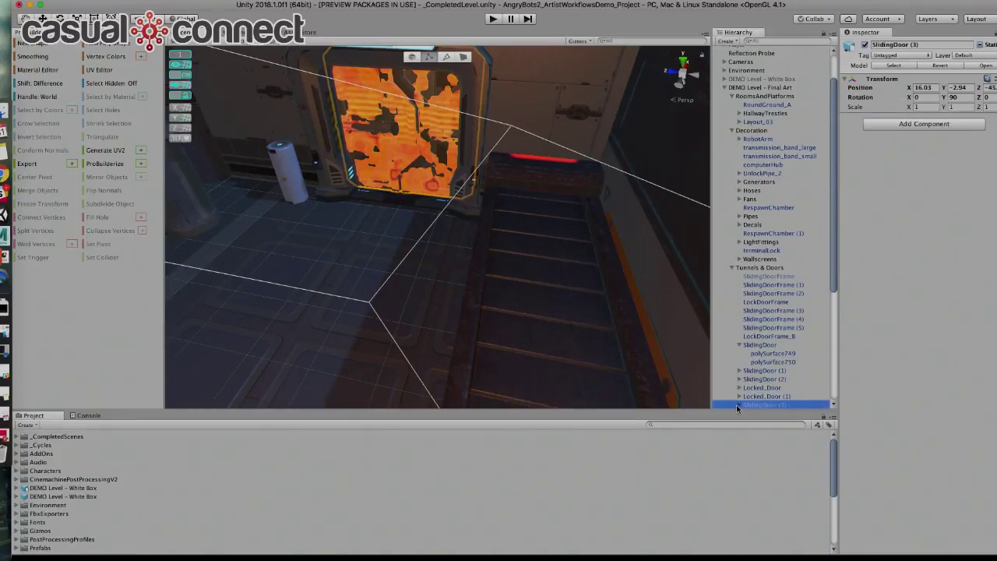
scroll(834, 287, "down", 3)
left_click(740, 334)
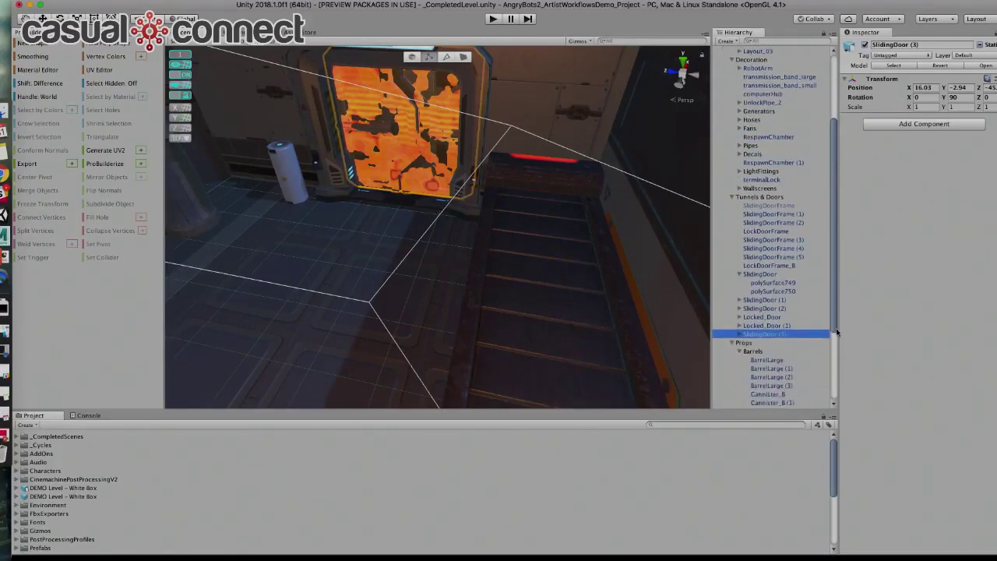
left_click(773, 342)
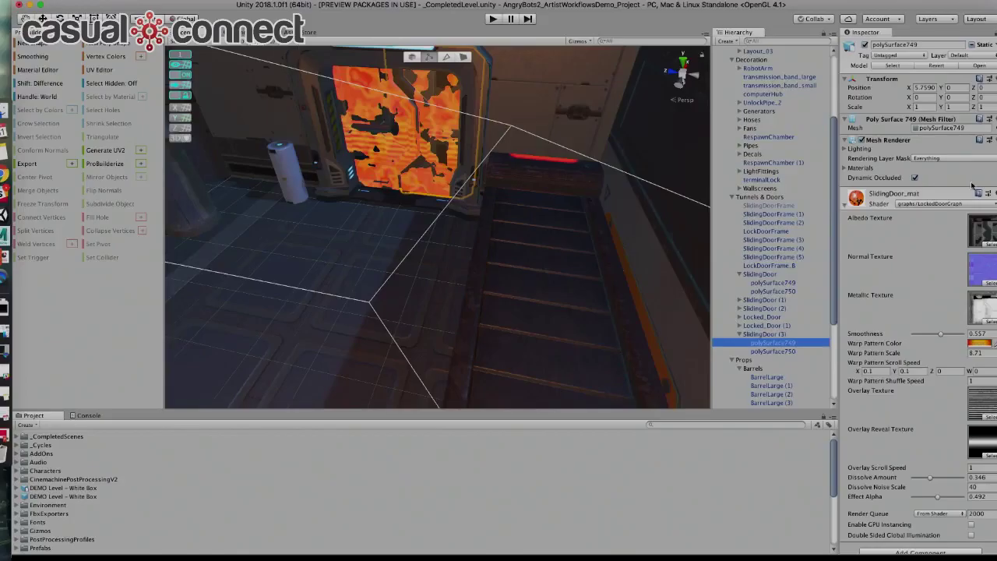
left_click(988, 194)
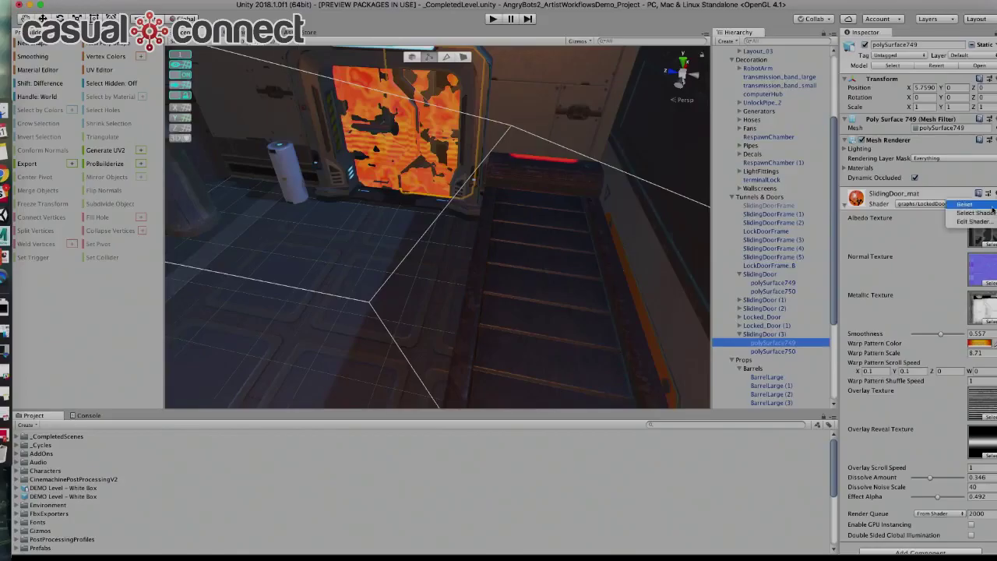
Step: Open the door's LockedDoorGraph and frame its PBR Master output node
left_click(991, 222)
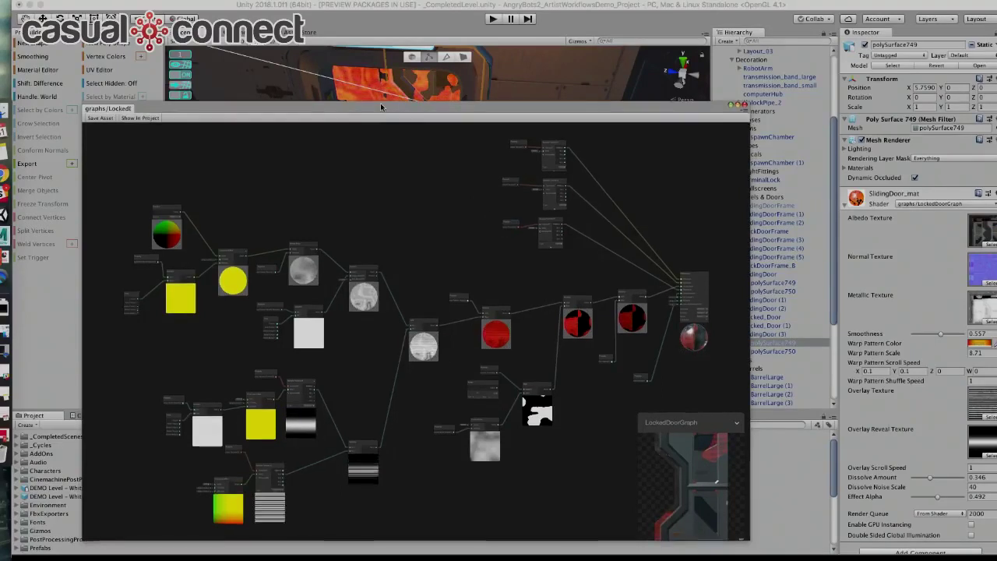
left_click_drag(377, 109, 401, 61)
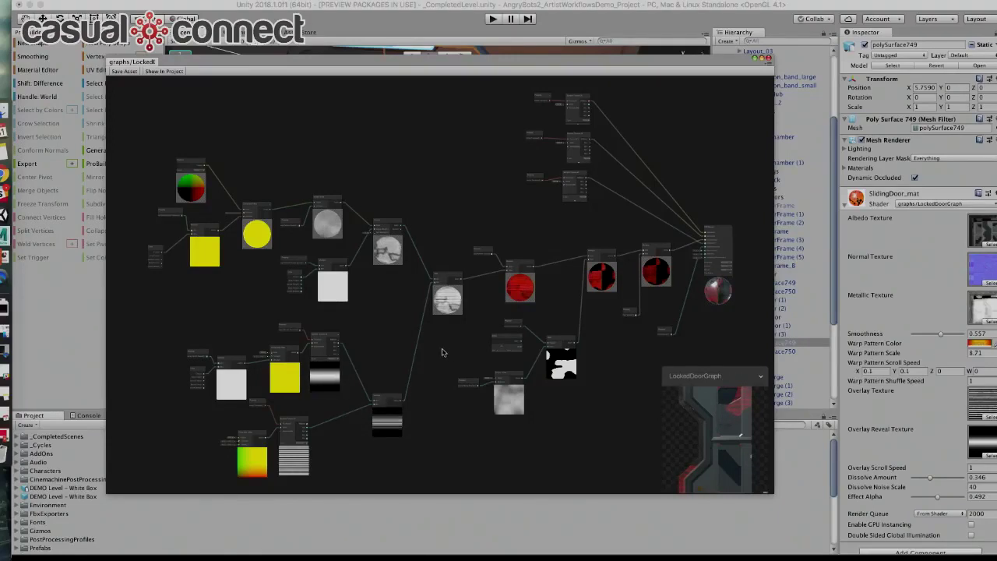
middle_click_drag(494, 172, 273, 167)
scroll(528, 304, "up", 2)
scroll(522, 300, "up", 2)
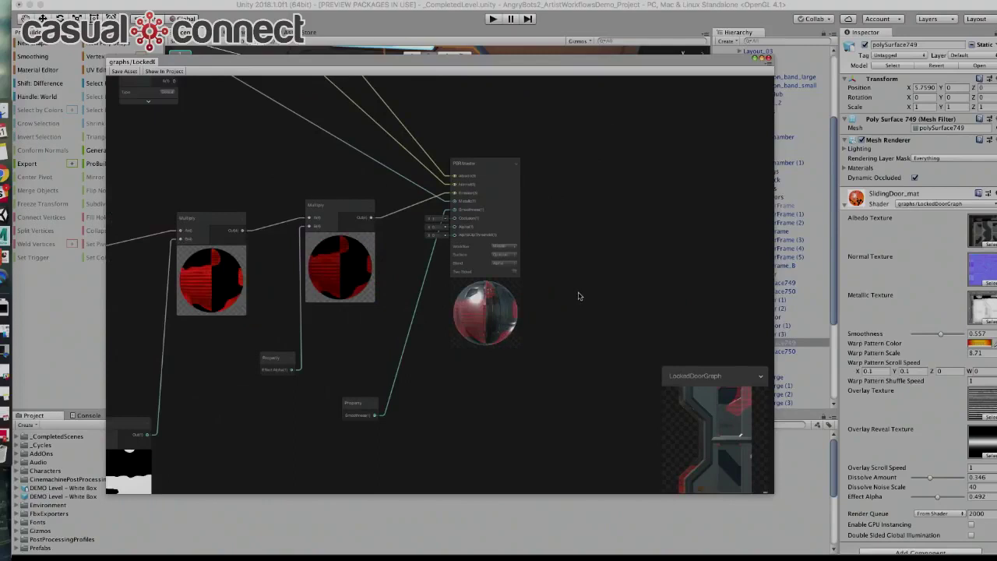
scroll(578, 296, "up", 2)
middle_click_drag(535, 234, 592, 274)
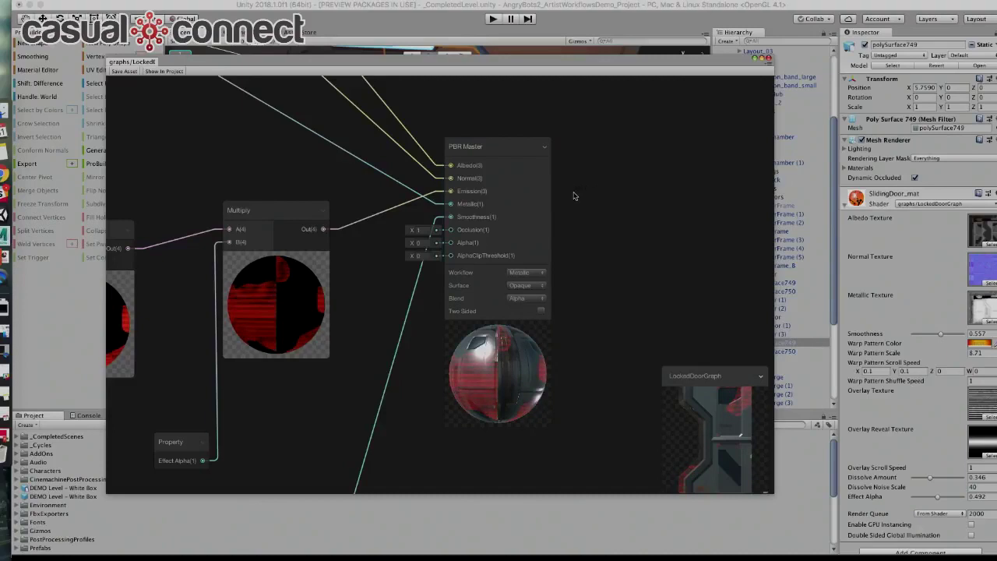
scroll(576, 195, "down", 8)
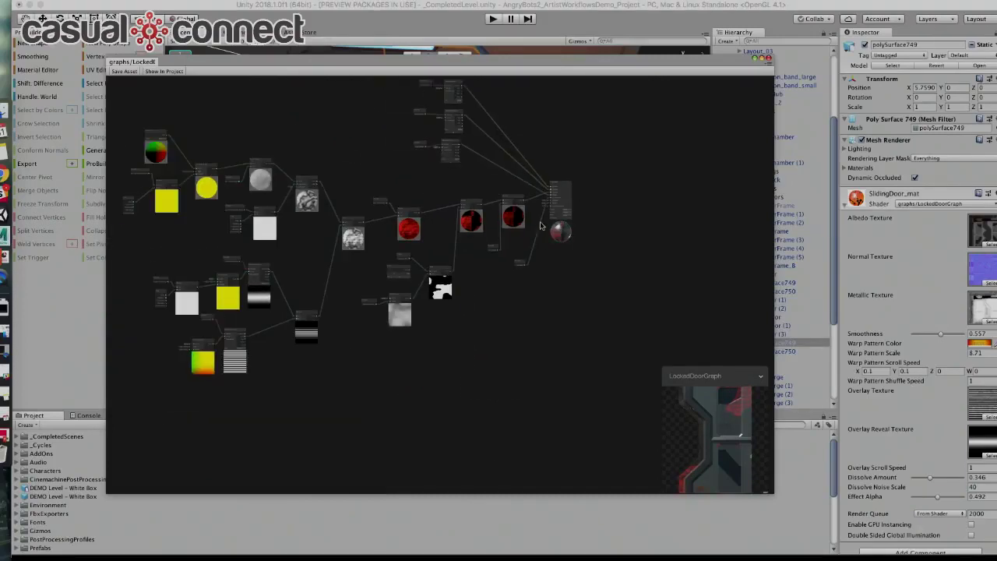
scroll(540, 226, "down", 2)
scroll(572, 258, "up", 10)
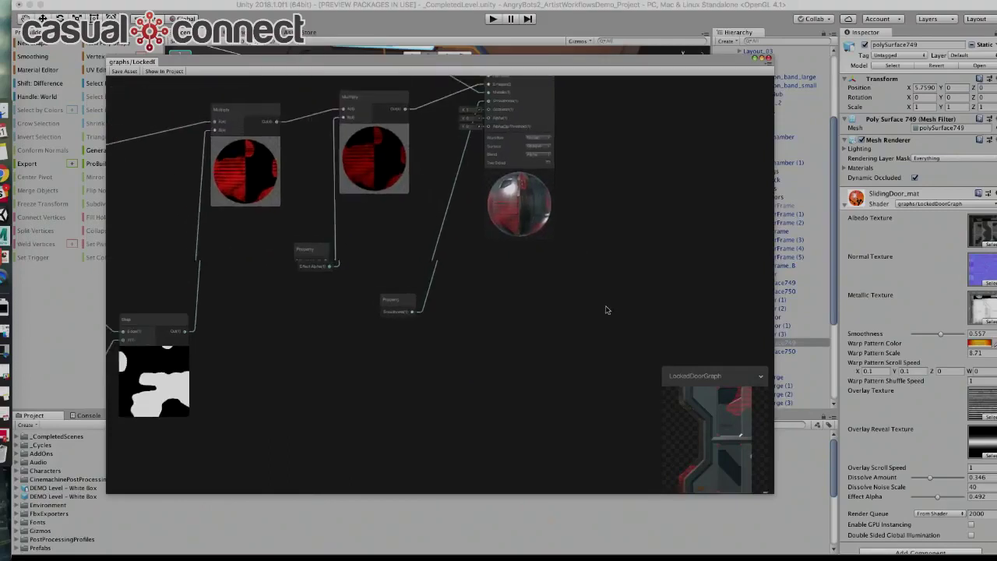
middle_click_drag(537, 278, 568, 357)
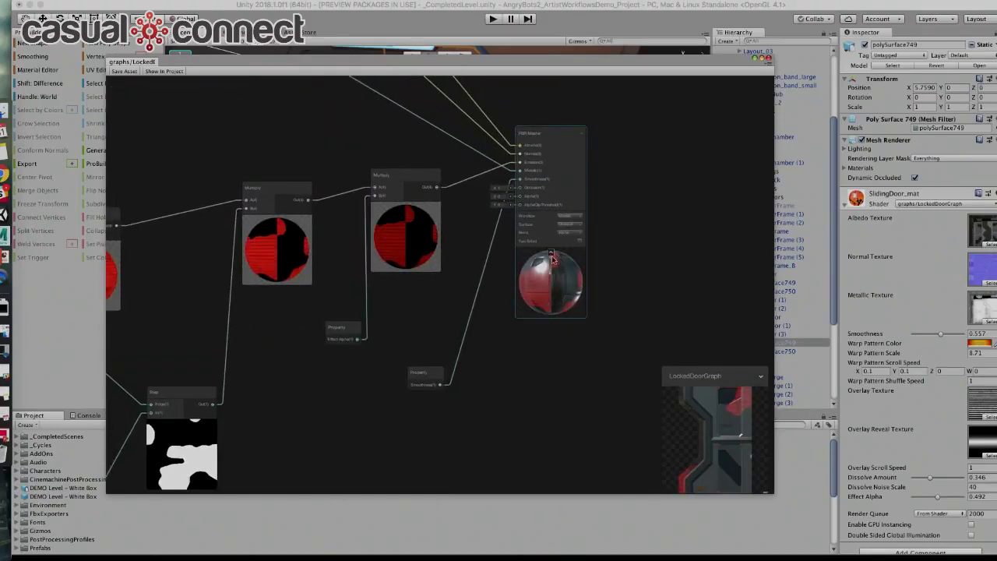
scroll(615, 260, "down", 2)
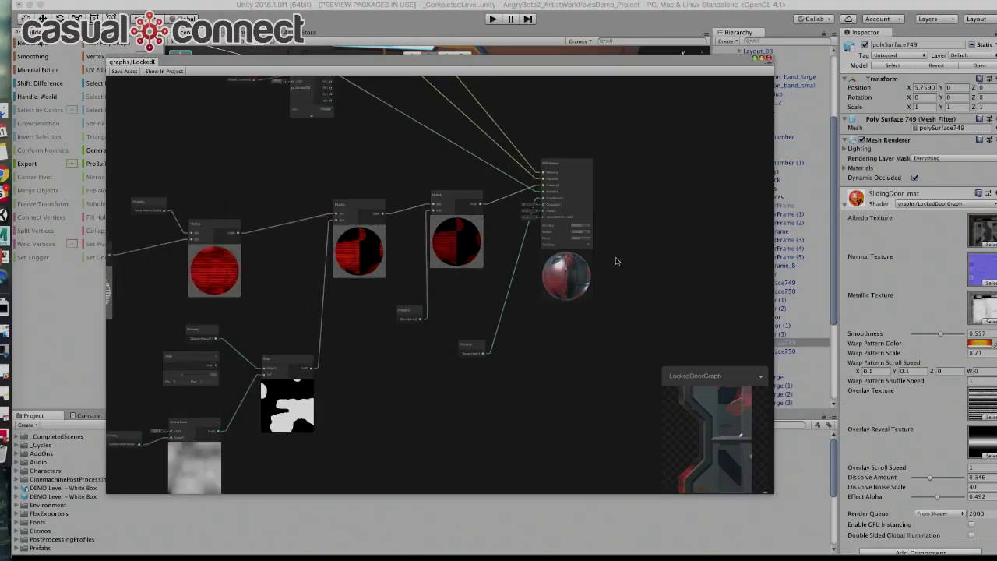
scroll(616, 261, "up", 3)
middle_click_drag(461, 114, 561, 169)
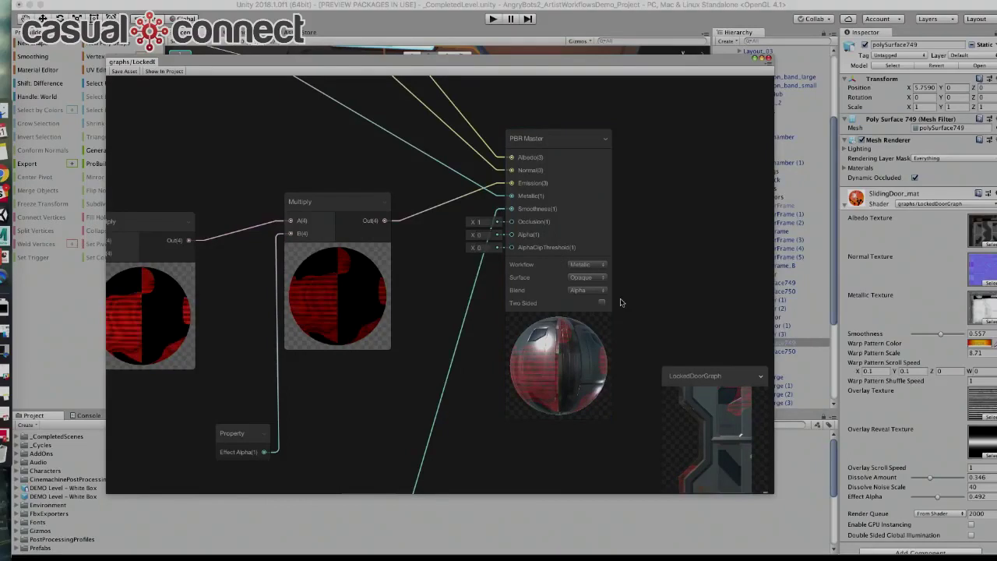
Step: Delete the upward-running connection in the left branch of the node network
scroll(621, 303, "down", 5)
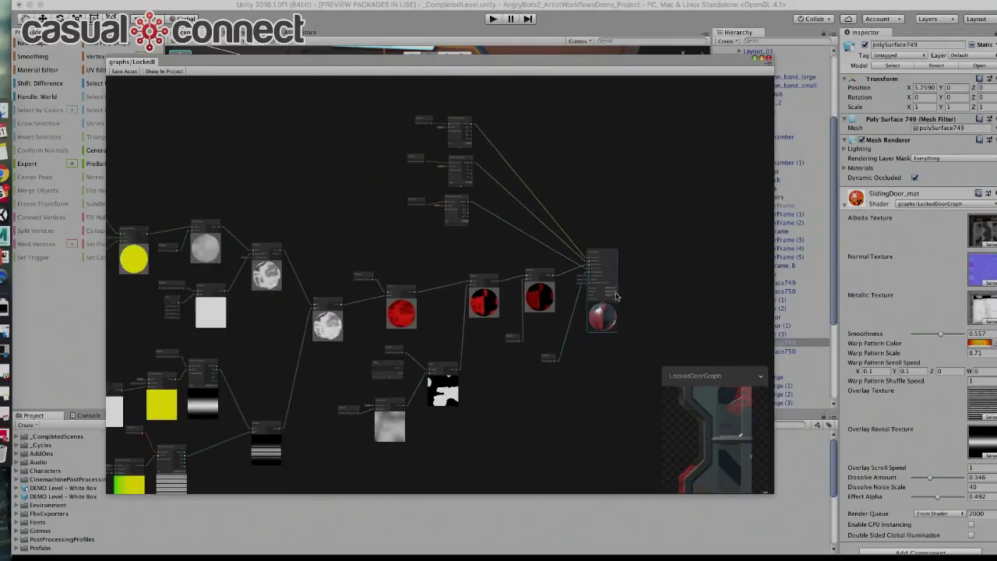
scroll(617, 296, "down", 4)
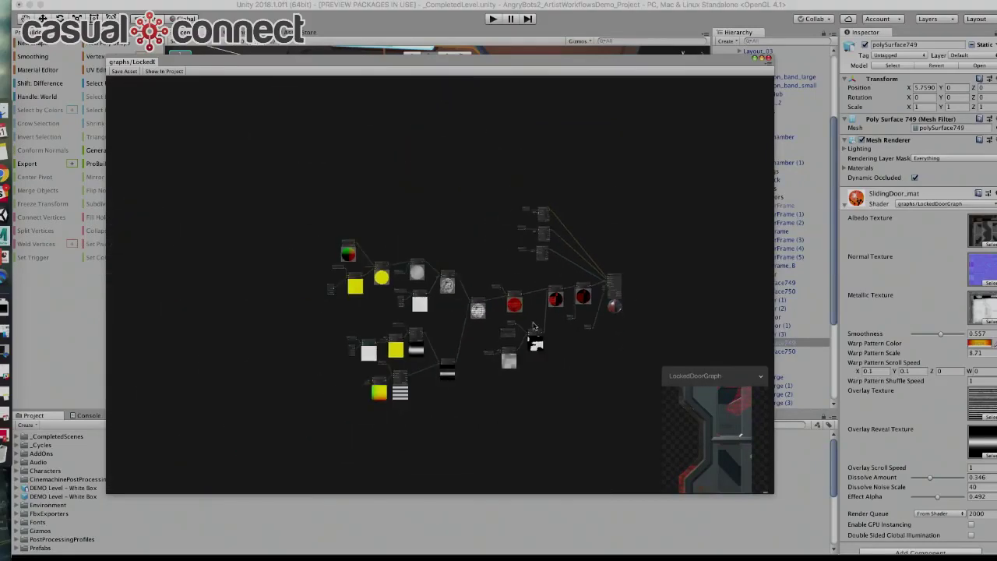
scroll(499, 226, "down", 2)
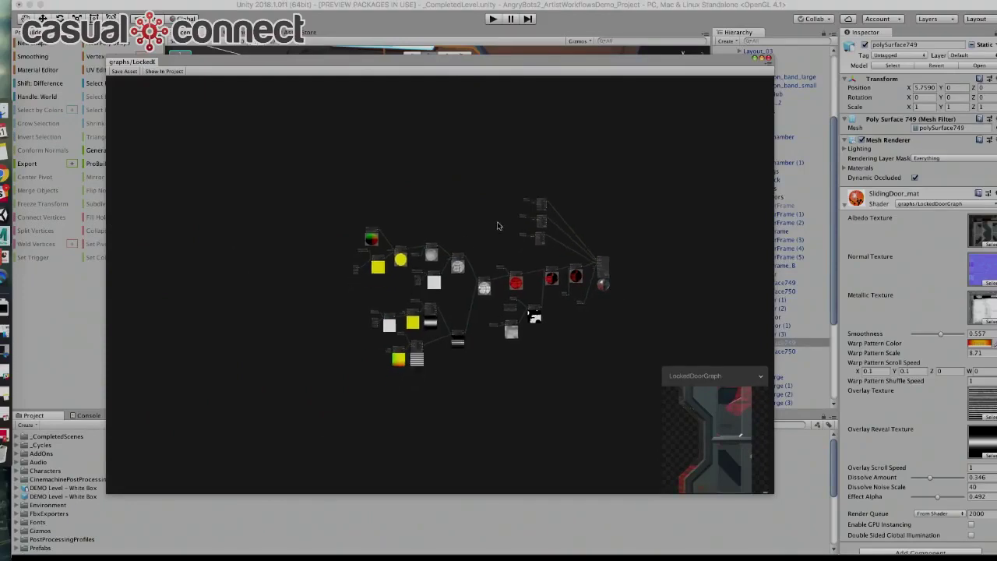
scroll(469, 188, "up", 6)
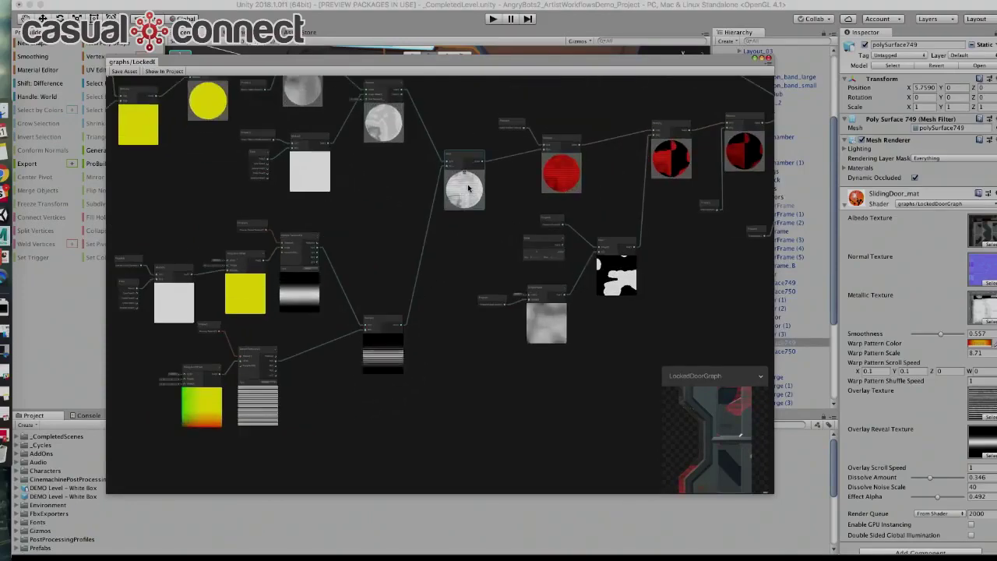
scroll(468, 188, "up", 2)
middle_click_drag(468, 188, 540, 119)
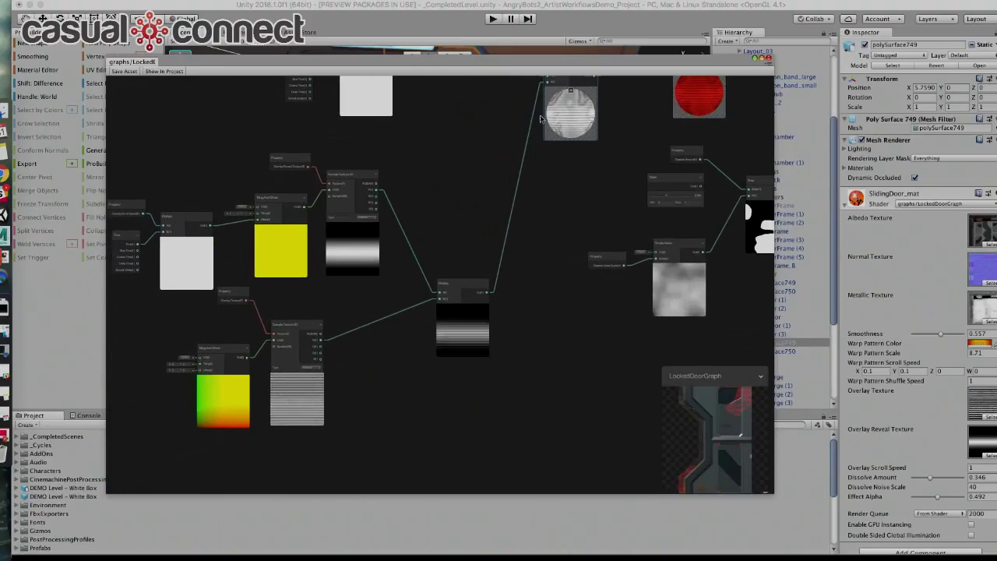
middle_click_drag(479, 245, 513, 195)
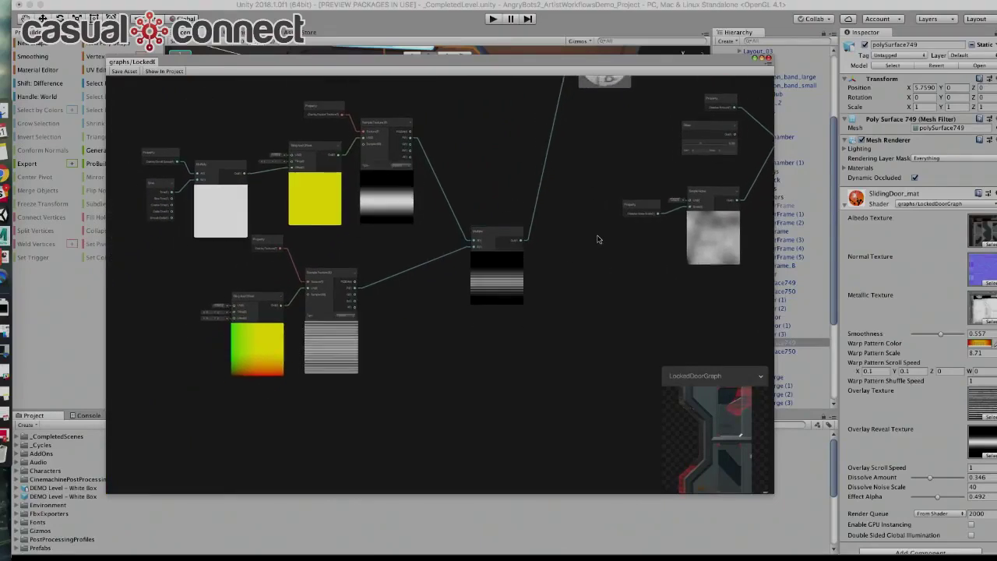
right_click(551, 132)
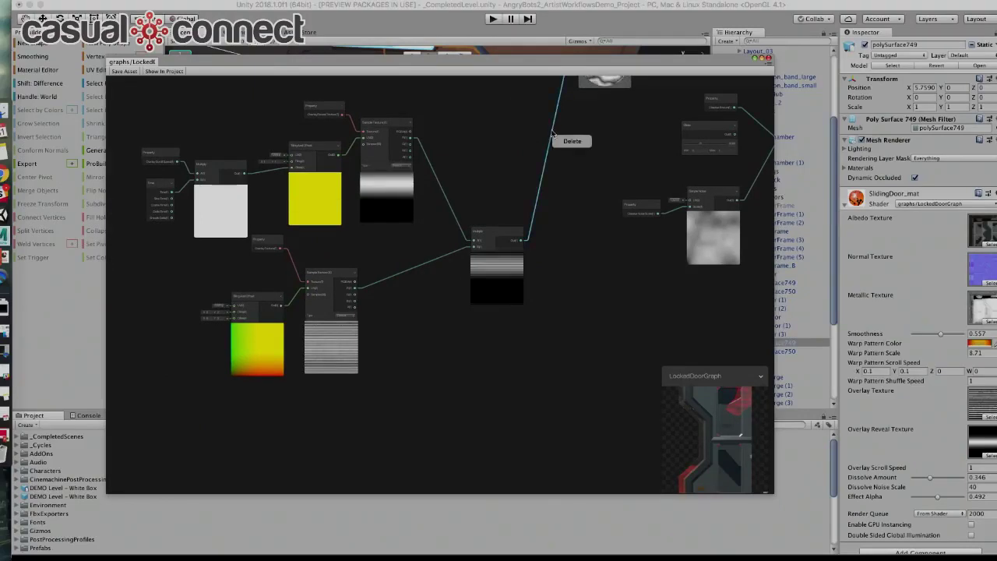
left_click(572, 143)
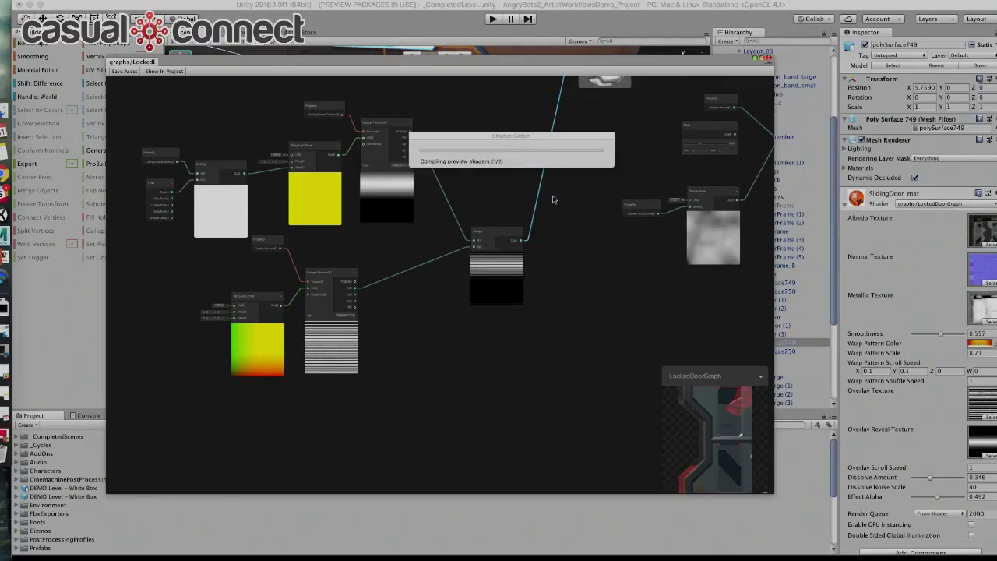
Step: Inspect the Multiply nodes and master preview, then close the modified graph
scroll(551, 199, "down", 5)
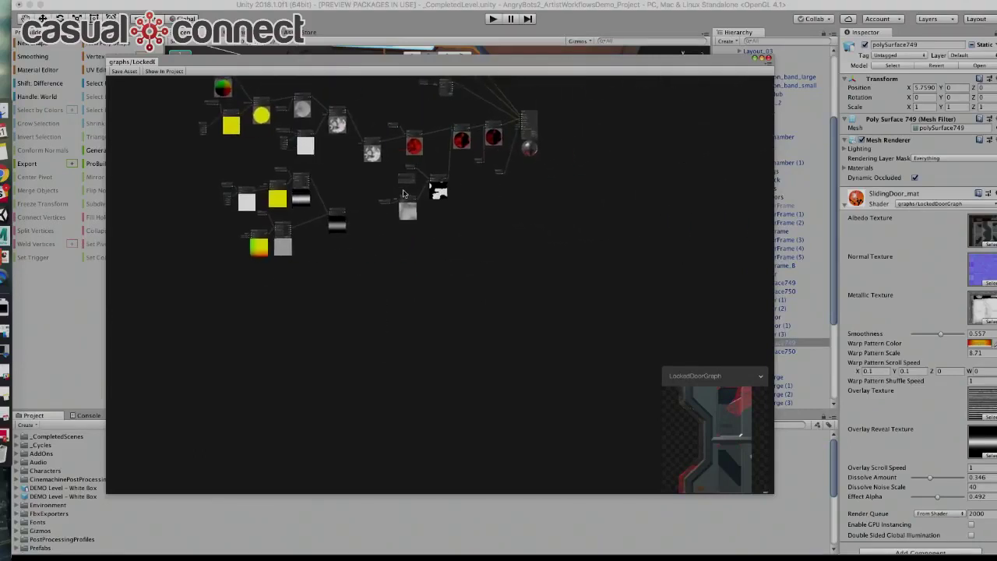
scroll(614, 196, "up", 10)
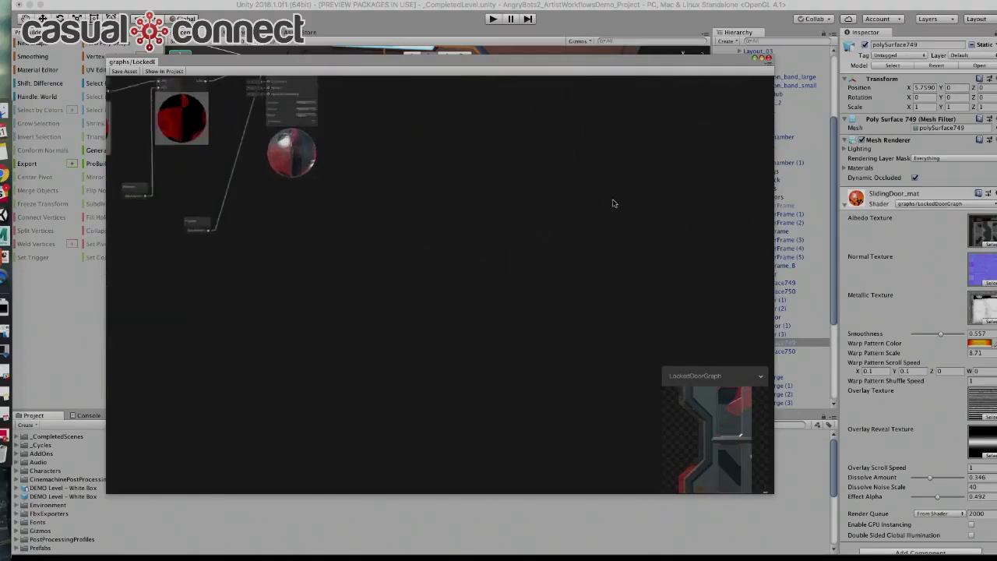
middle_click_drag(499, 184, 932, 319)
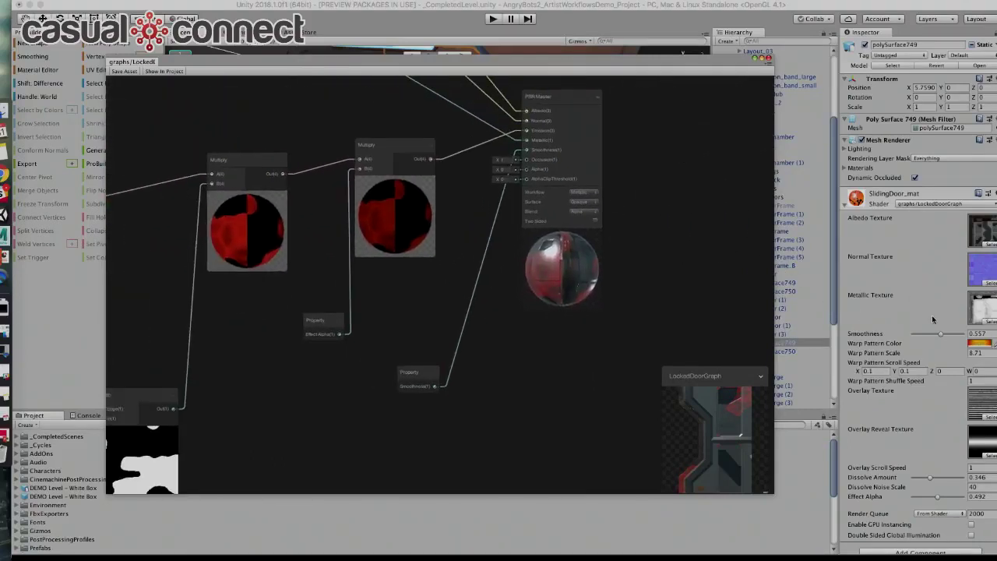
mouse_move(730, 421)
left_mouse_down()
mouse_move(688, 425)
mouse_move(734, 423)
left_mouse_up()
right_click(735, 423)
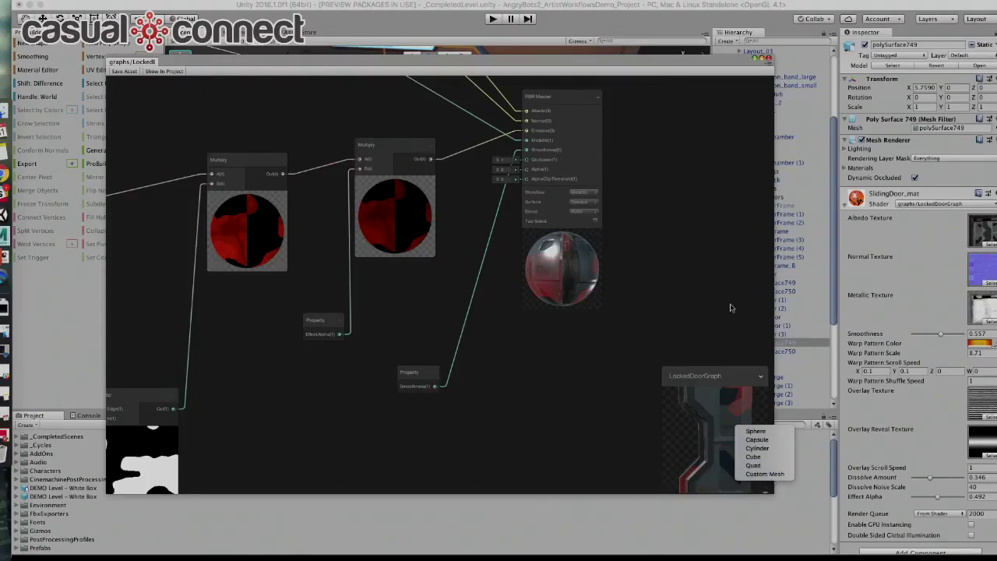
left_click(699, 268)
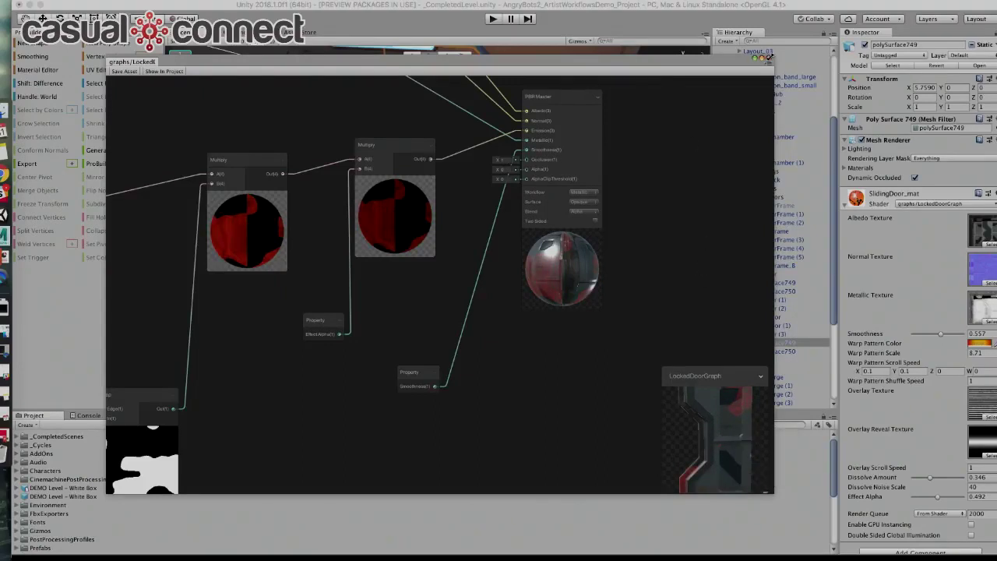
left_click(769, 57)
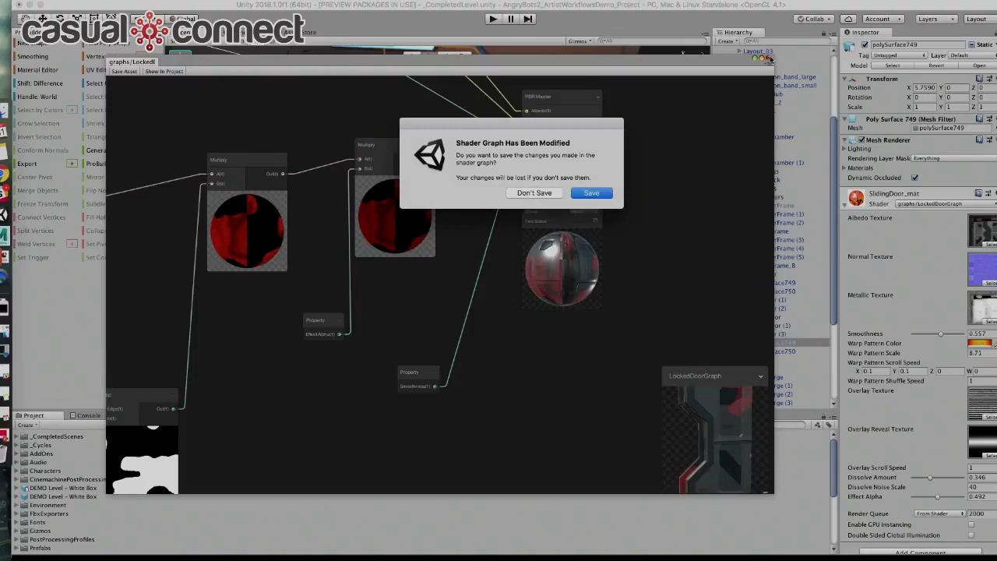
Step: Discard the LockedDoorGraph changes, frame the barrels and select BarrelLarge (5)
left_click(527, 192)
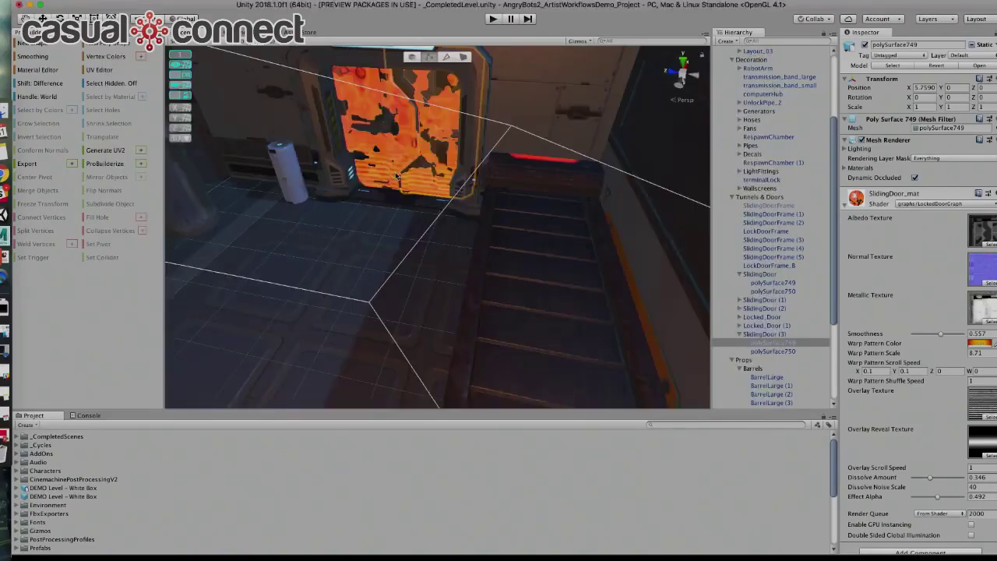
mouse_move(379, 216)
right_mouse_down()
mouse_move(193, 175)
mouse_move(366, 203)
right_mouse_up()
middle_click_drag(366, 202, 592, 254)
scroll(341, 225, "up", 3)
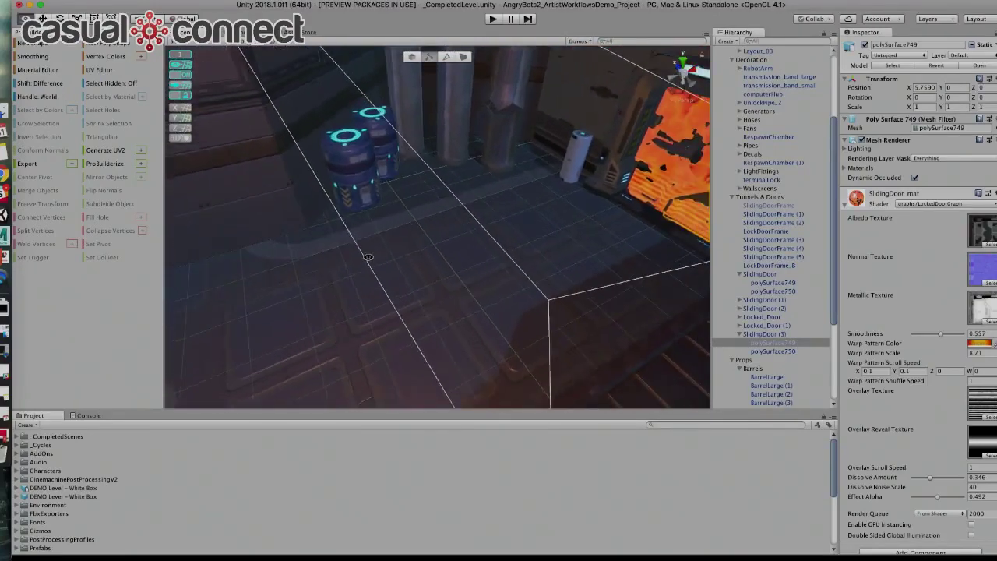
middle_click_drag(402, 178, 515, 225)
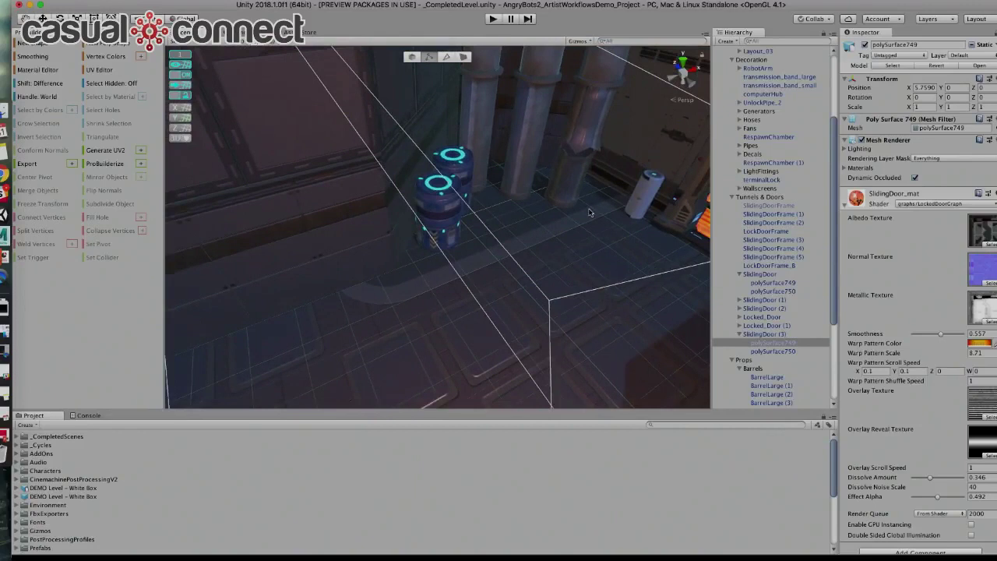
left_click(462, 183)
Step: Select the front barrel, BarrelLarge (4), and open its material's Shader list
scroll(494, 212, "up", 5)
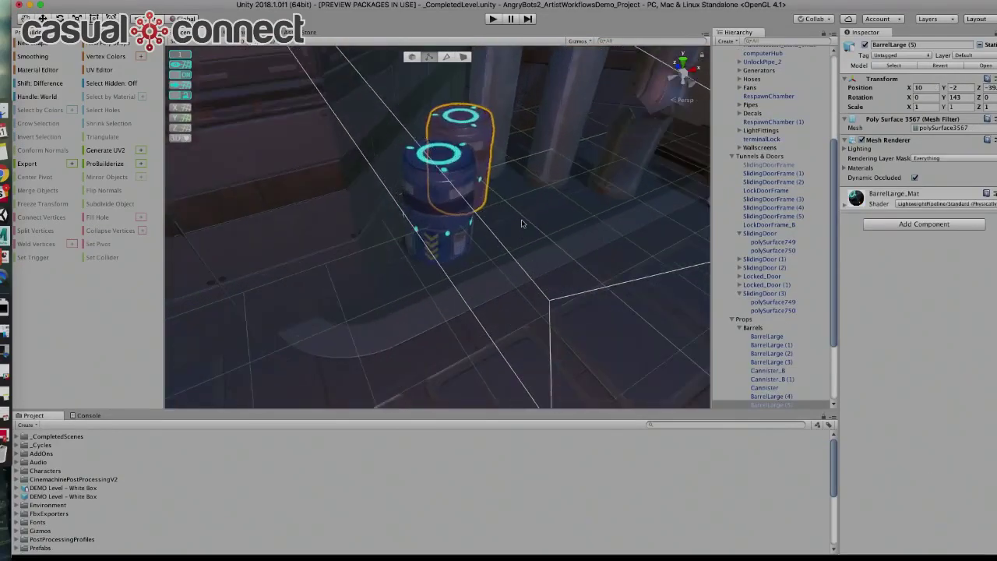
middle_click_drag(531, 195, 556, 214)
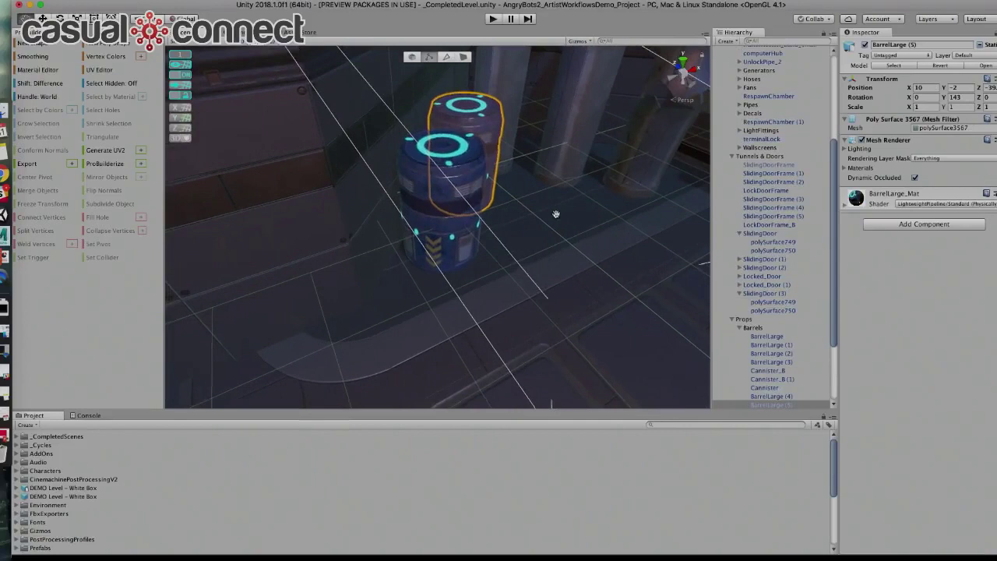
left_click(418, 178)
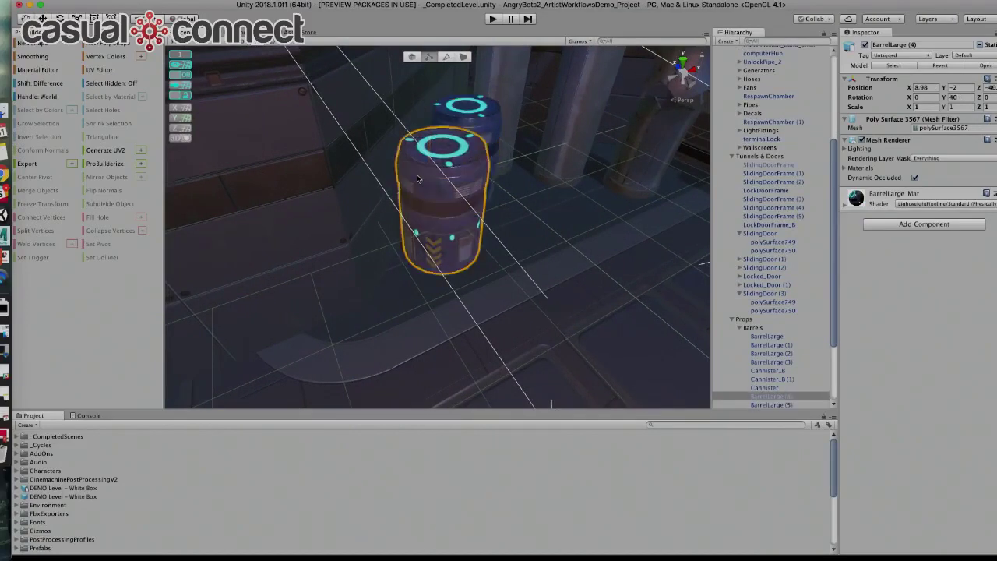
left_click(955, 204)
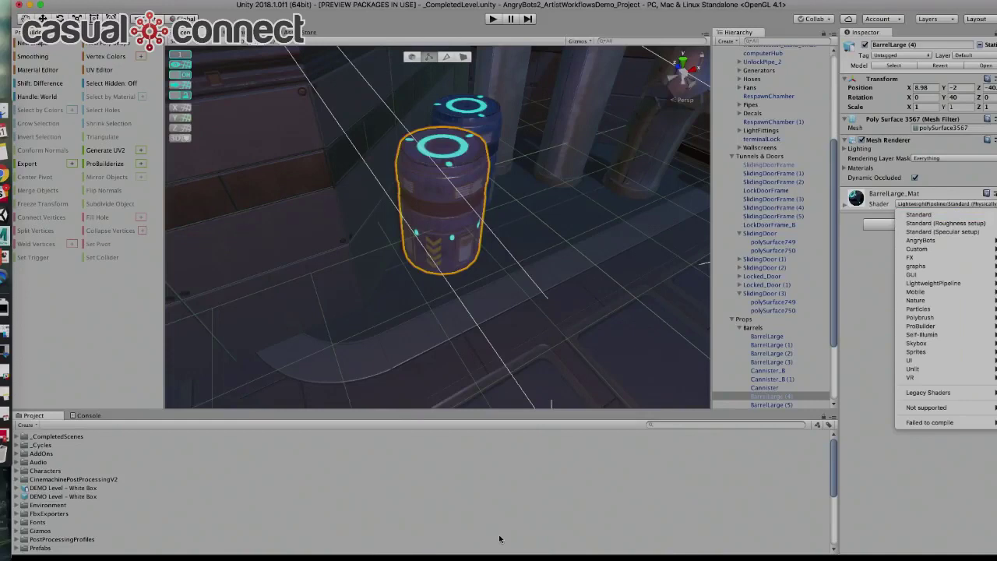
Step: Create a new PBR Graph from the Project panel's Create > Shader submenu
right_click(461, 472)
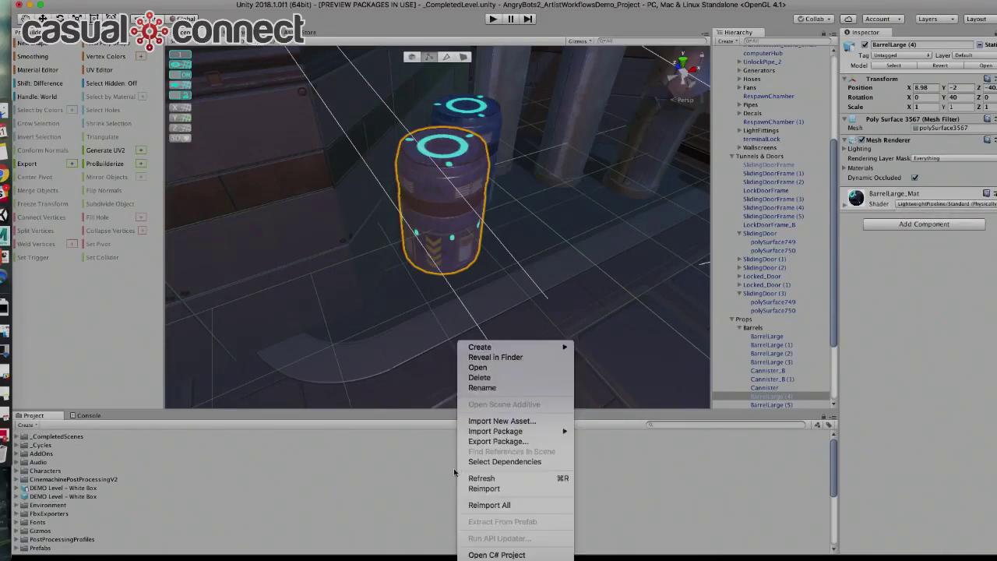
mouse_move(556, 352)
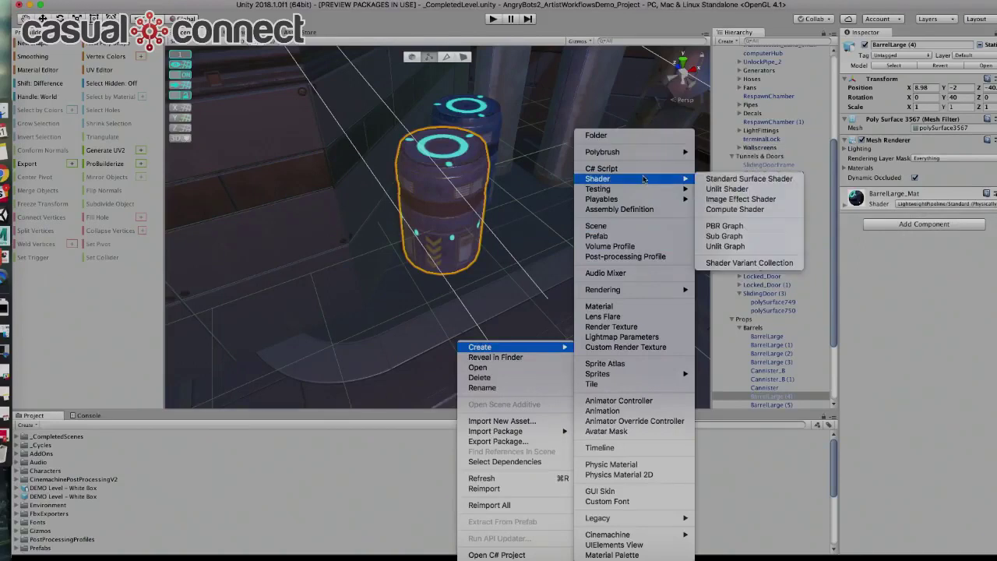
mouse_move(663, 179)
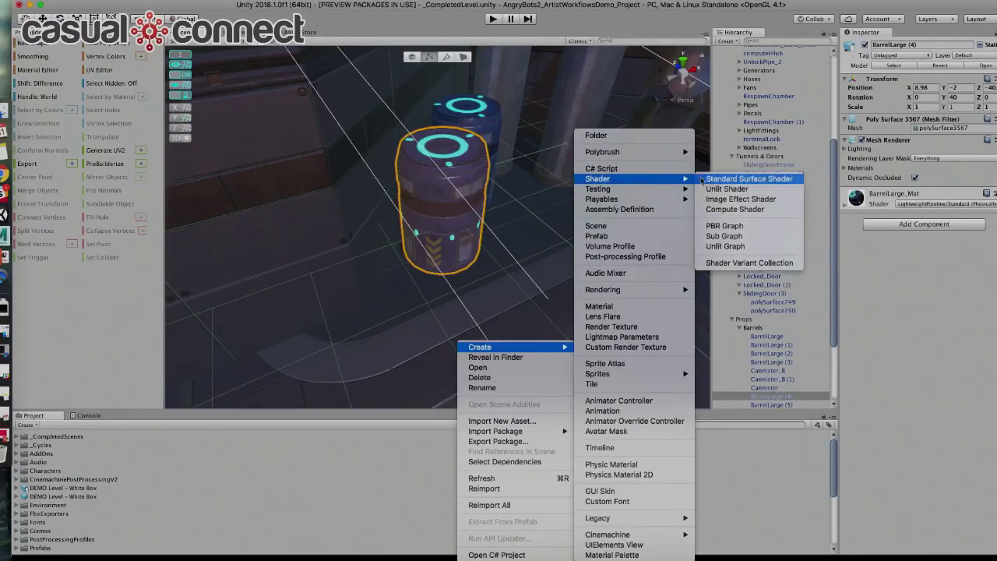
left_click(742, 232)
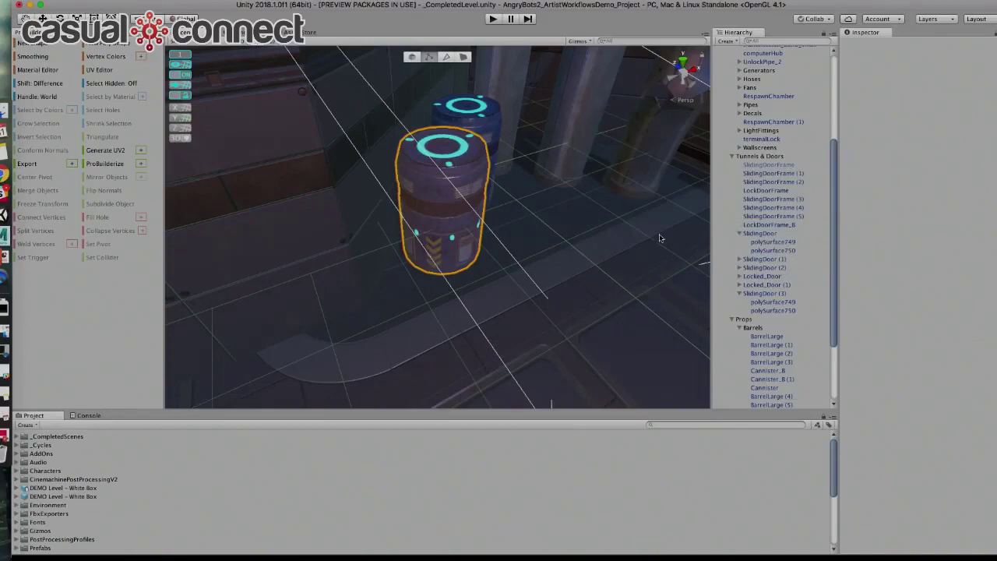
Step: Rename the new PBR graph to RimLightShaderGraph and open it in the graph editor
key("Return")
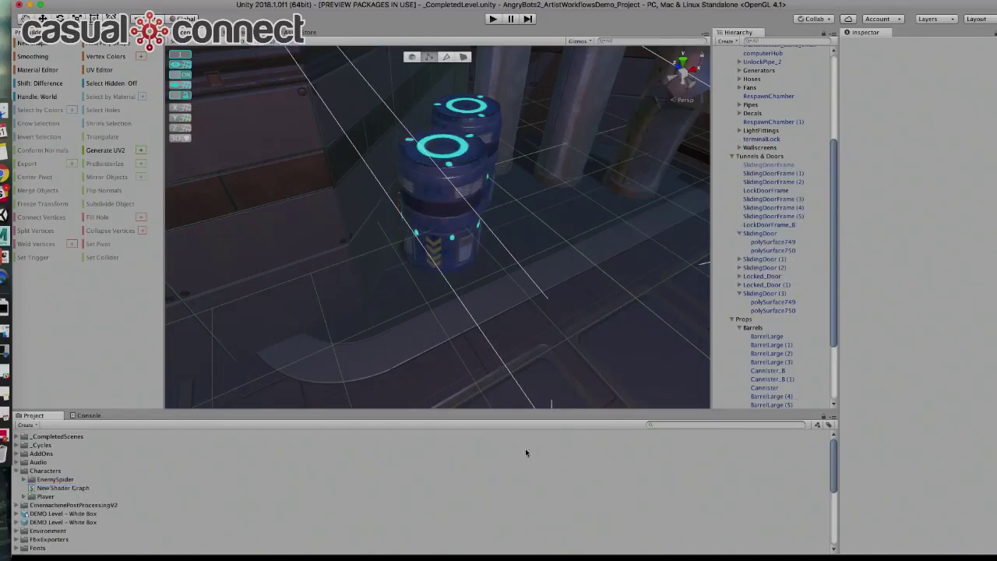
left_click(80, 489)
key("Return")
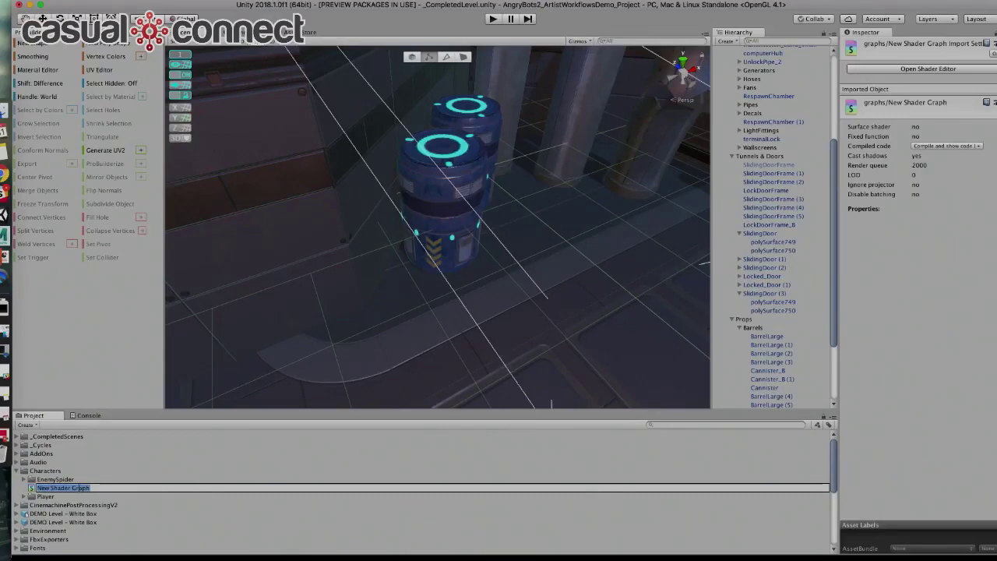
type("RimLightShader")
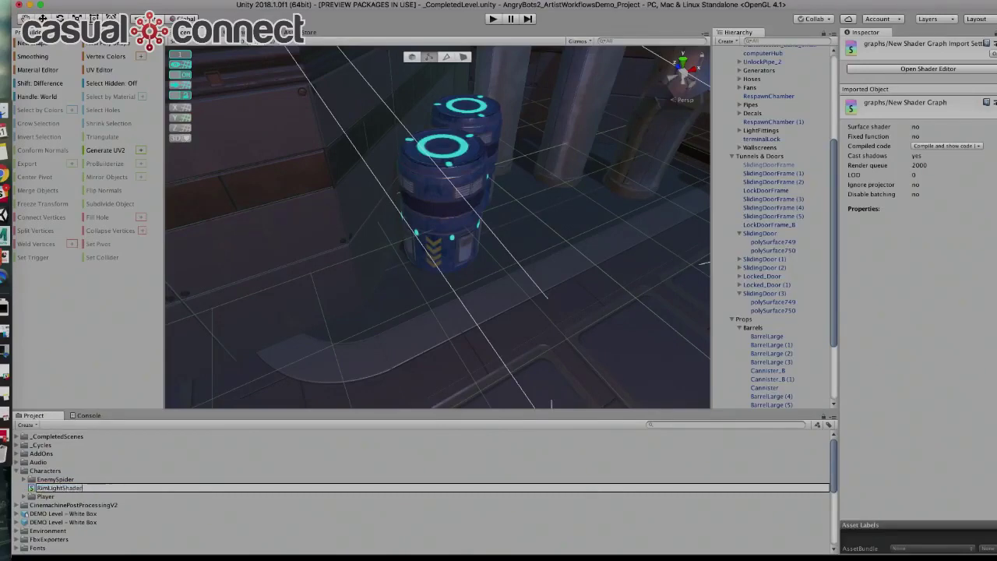
type("Graph")
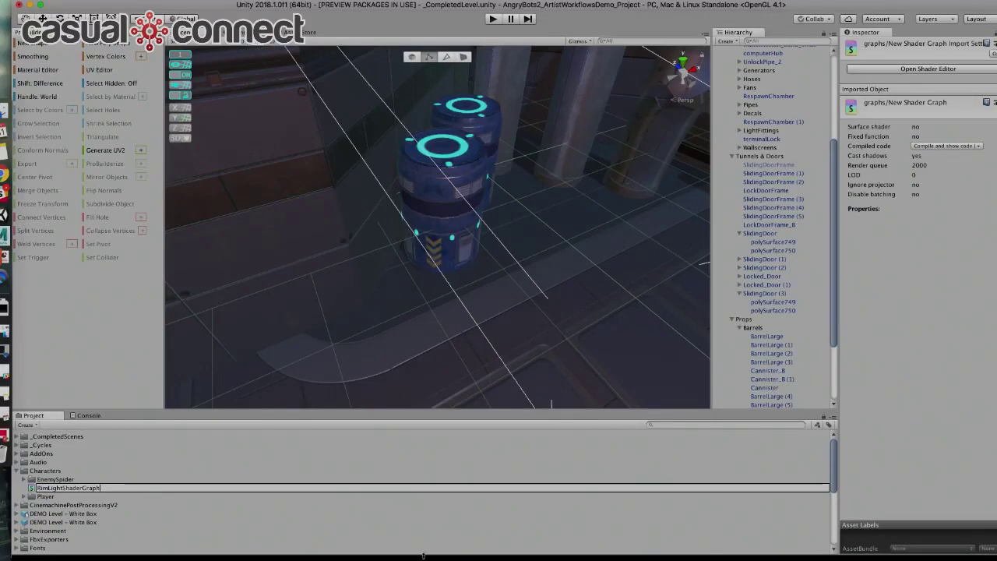
key("Return")
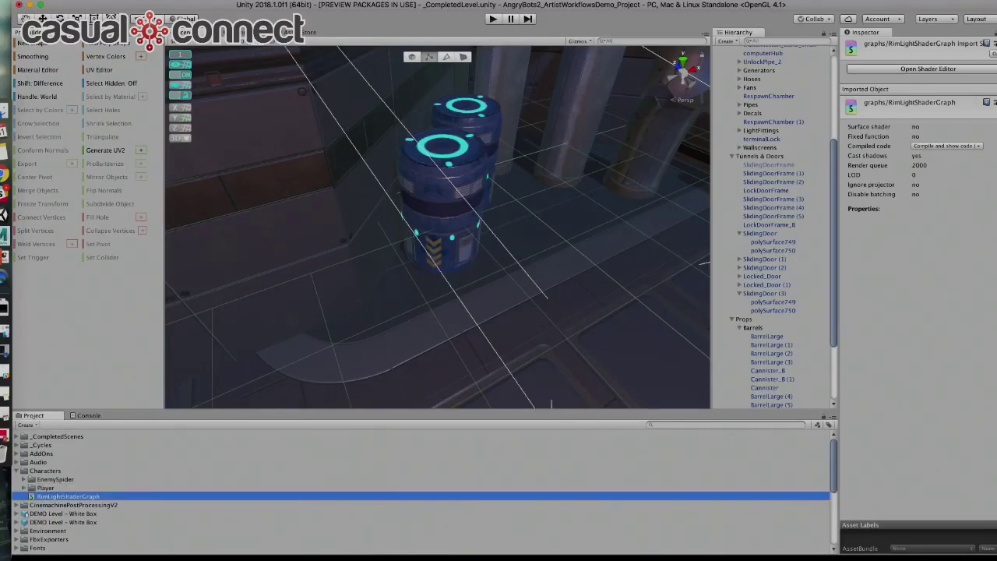
double_click(83, 499)
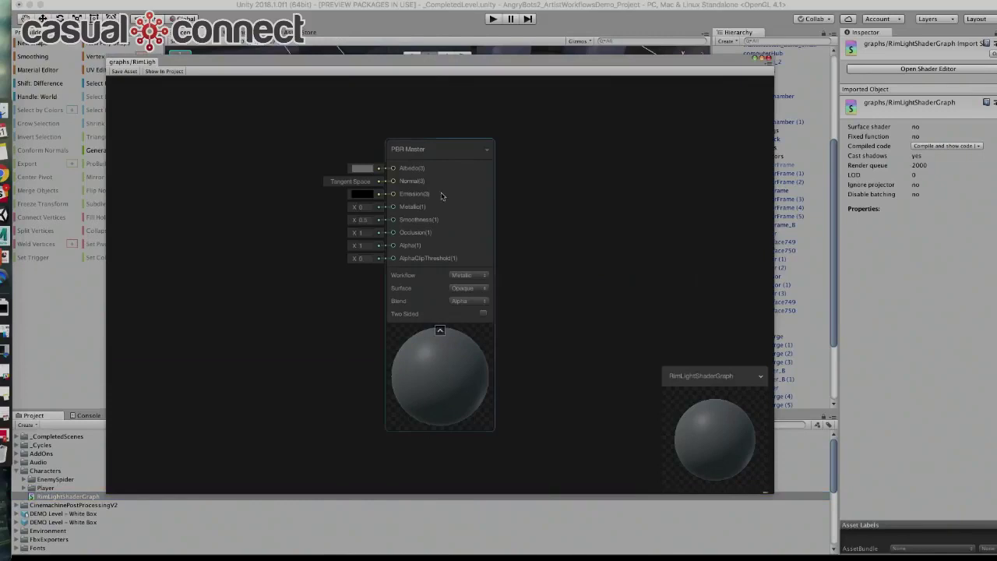
Step: Check the preview mesh choices and reposition the RimLightShaderGraph editor window
right_click(715, 433)
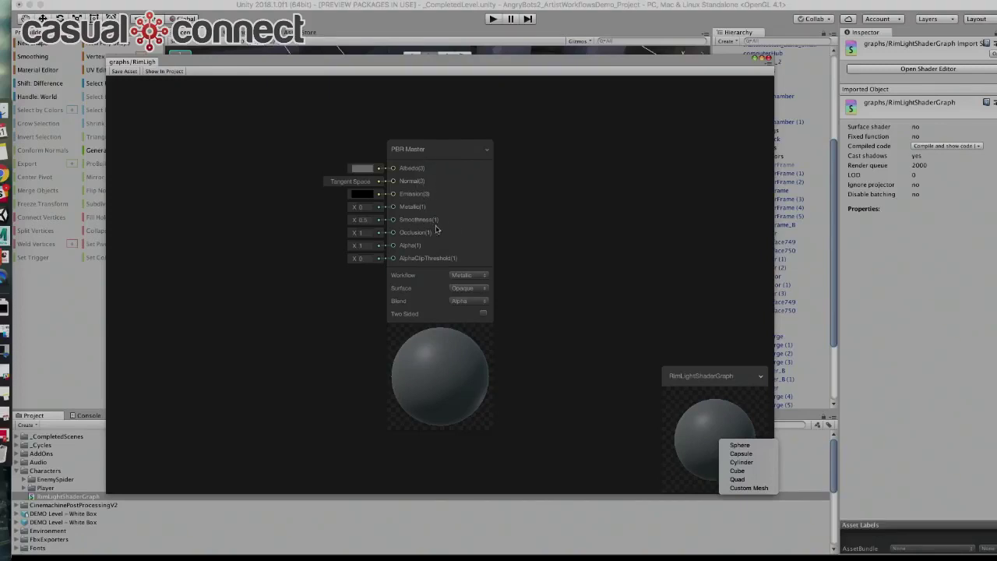
left_click(201, 53)
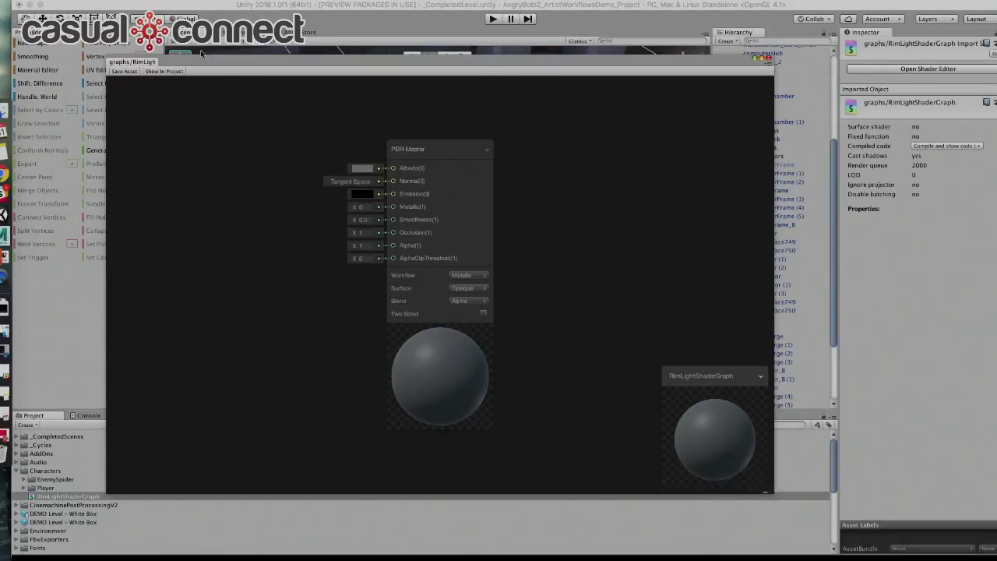
left_click_drag(209, 66, 175, 55)
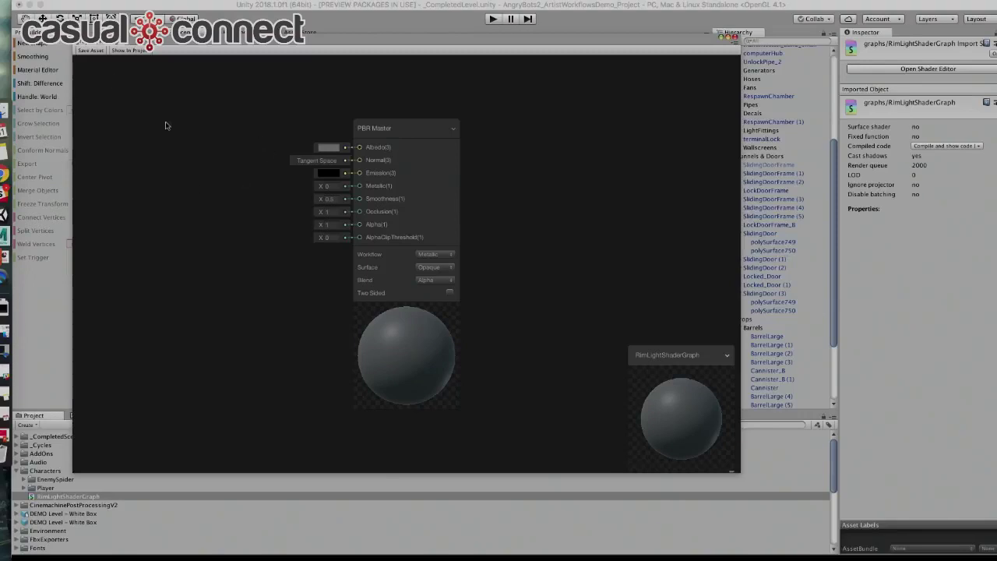
Step: Add a Fresnel Effect node with power 2.96 wired into the PBR Master's Emission
right_click(137, 129)
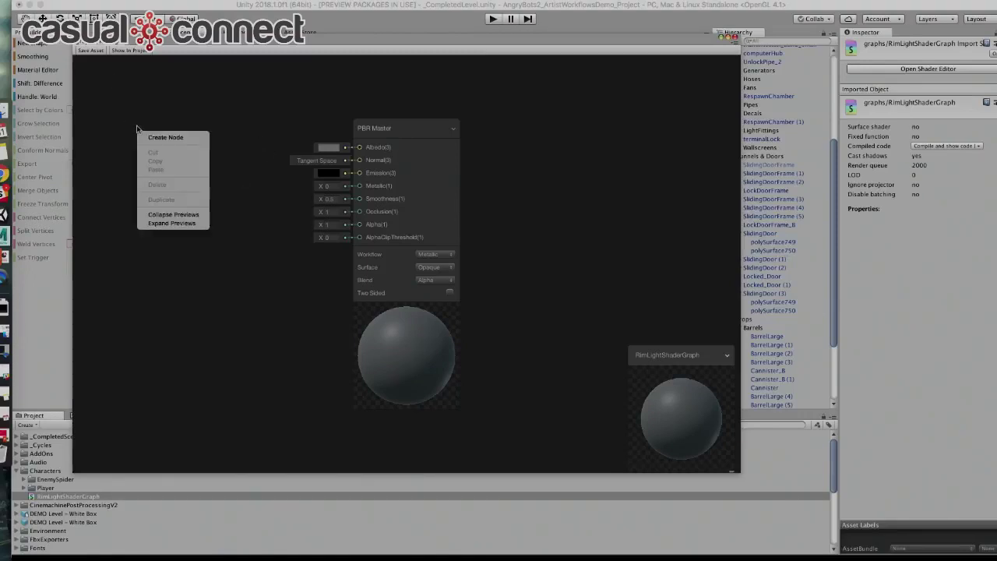
left_click(164, 137)
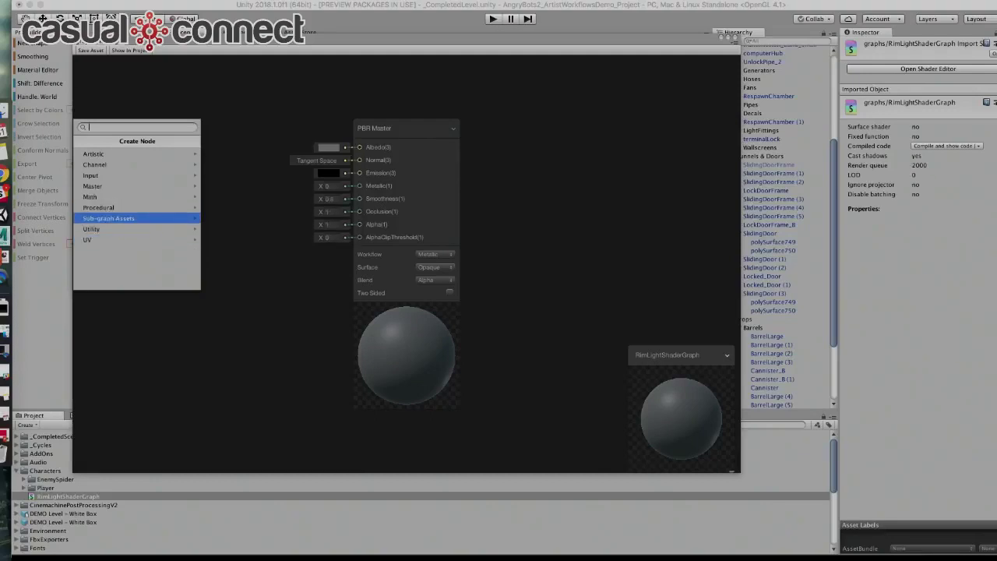
type("fresn")
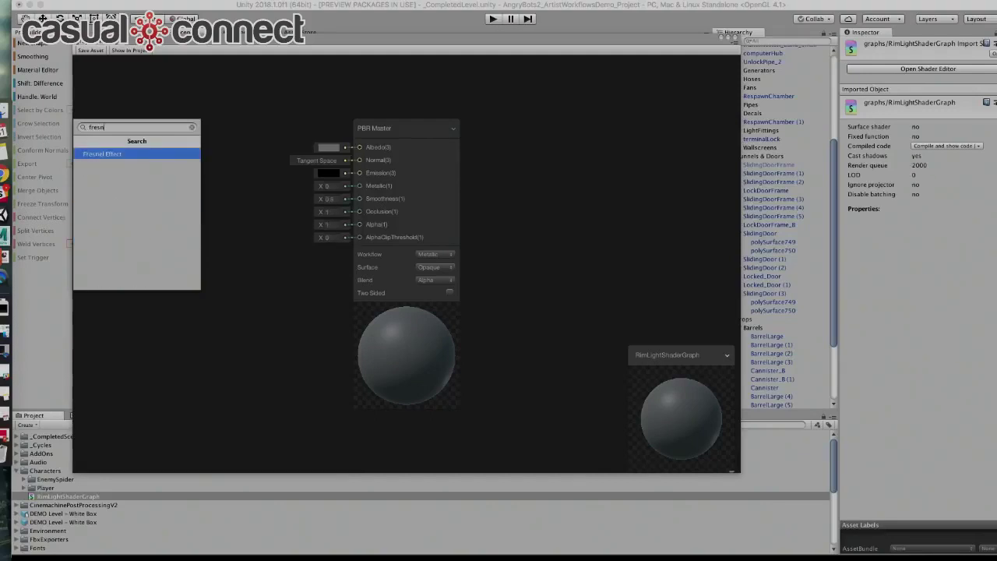
left_click(115, 153)
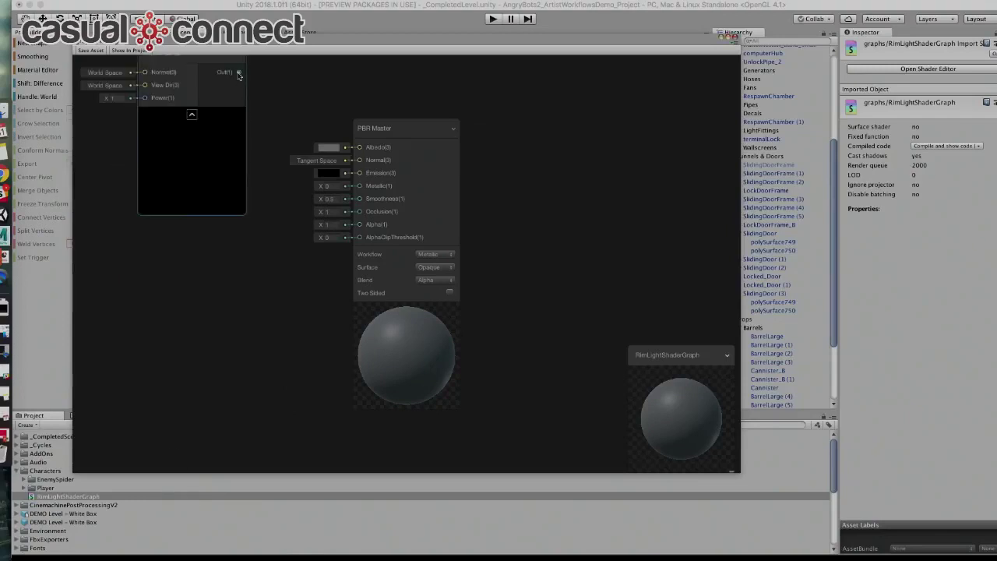
left_click_drag(238, 71, 359, 186)
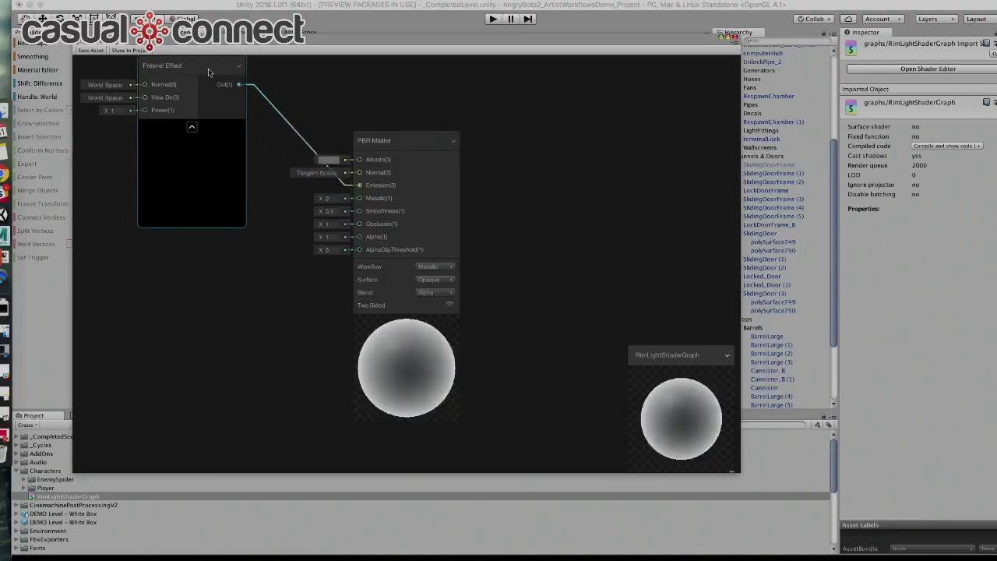
left_click_drag(208, 75, 142, 184)
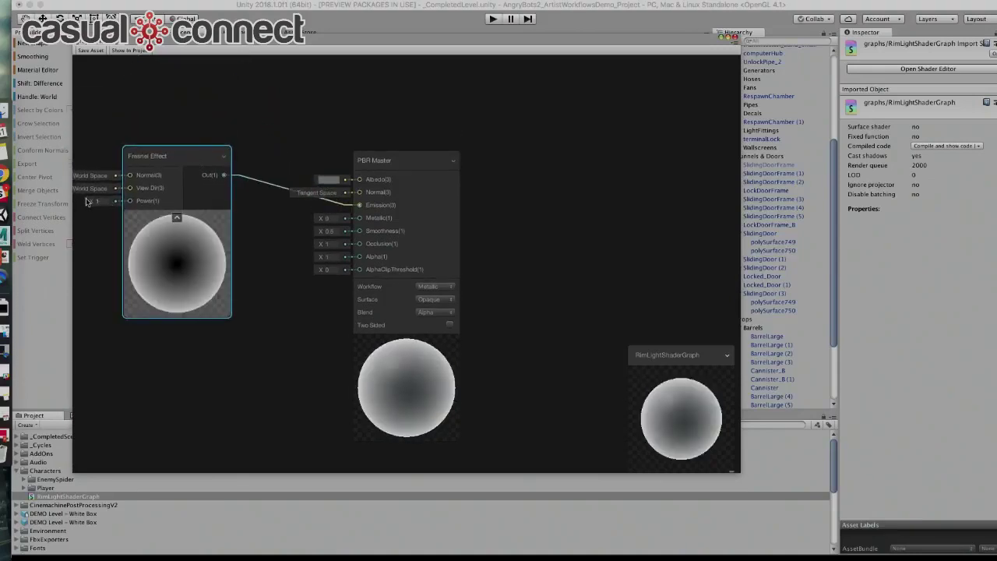
left_click_drag(89, 202, 156, 195)
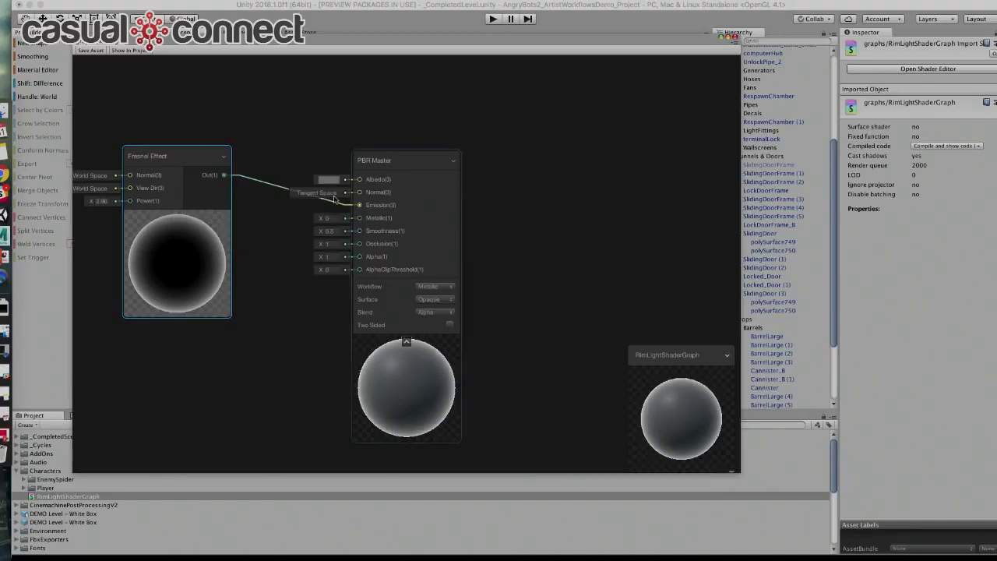
Step: Search the Create Node list for a Color node
right_click(265, 109)
left_click(280, 123)
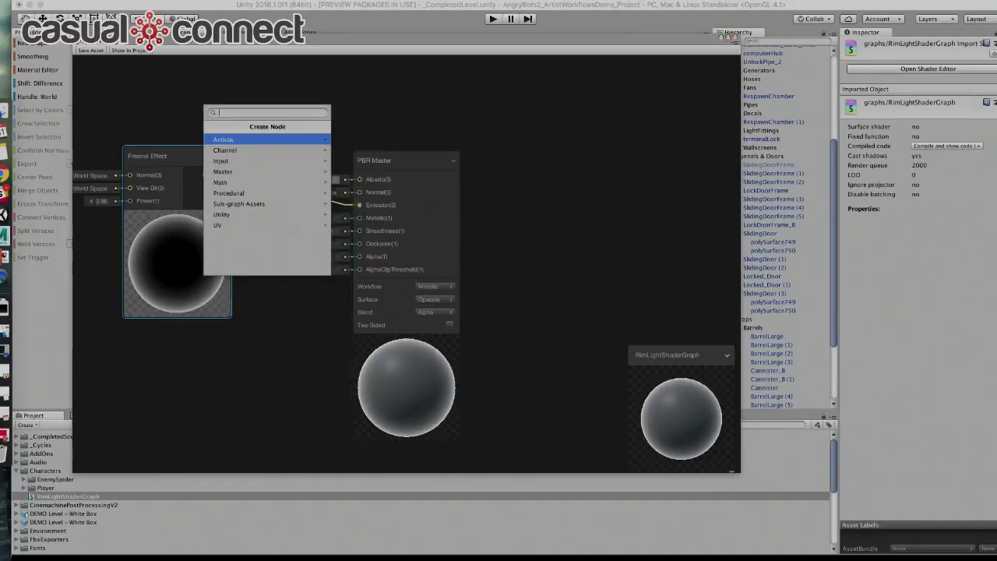
type("colour")
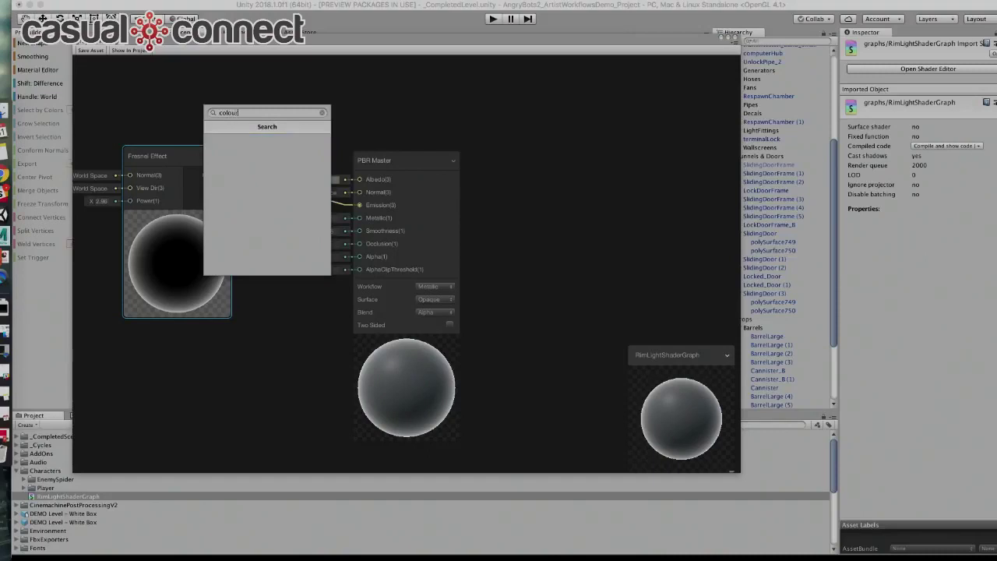
key("BackSpace")
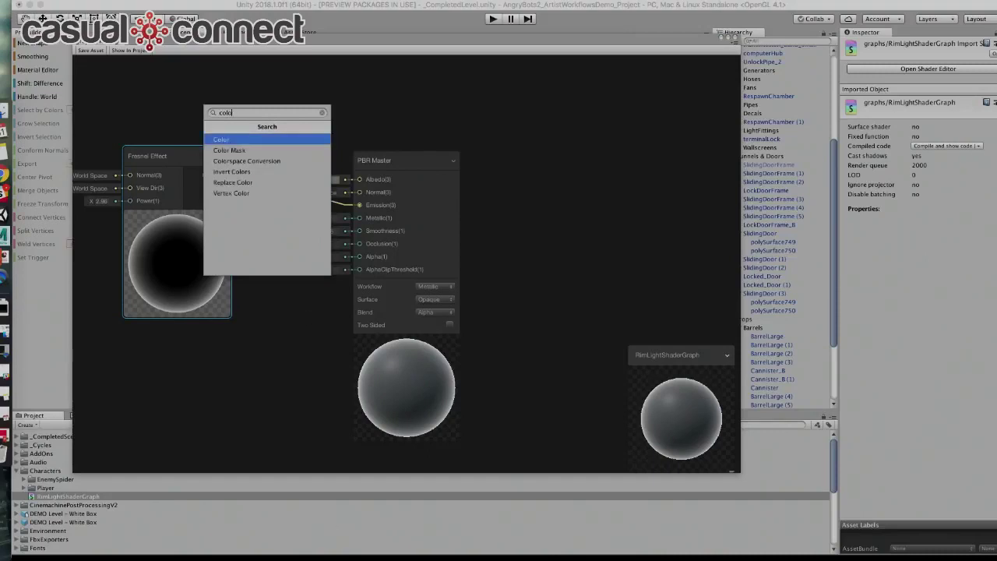
Step: Add a blue 1413CF Color node for Albedo, save the graph, and dock its editor below
key("Return")
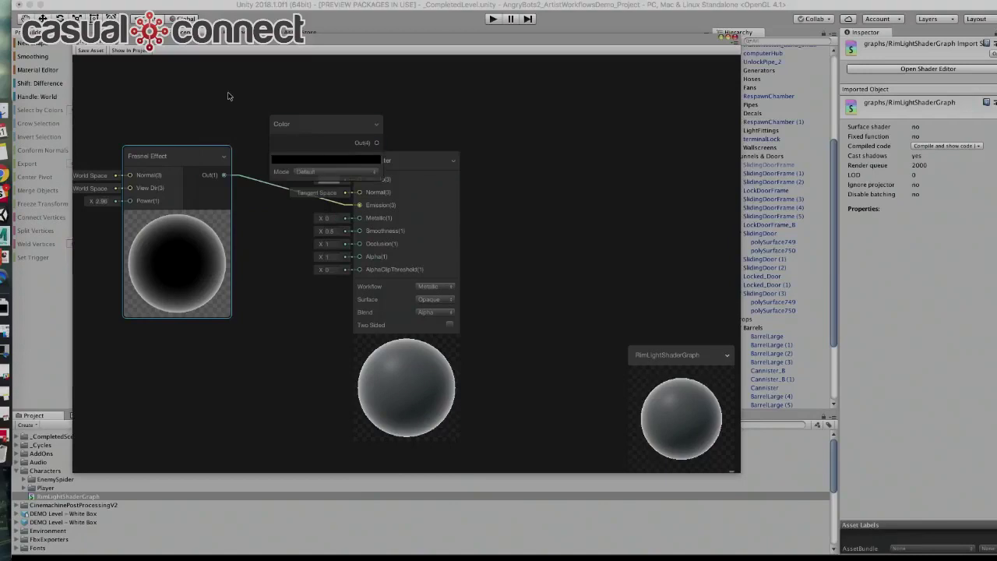
left_click(324, 160)
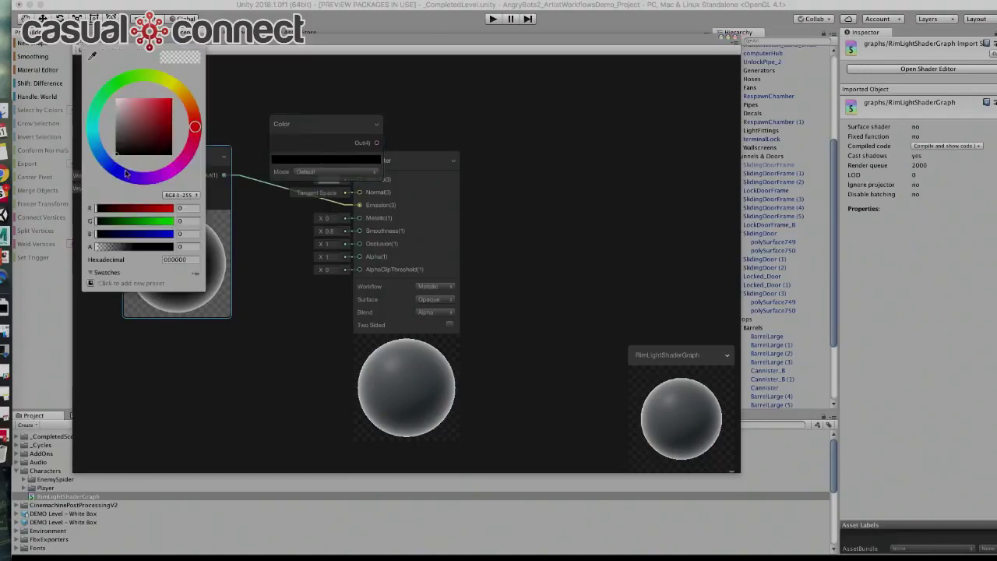
left_click_drag(125, 173, 117, 172)
left_click(166, 109)
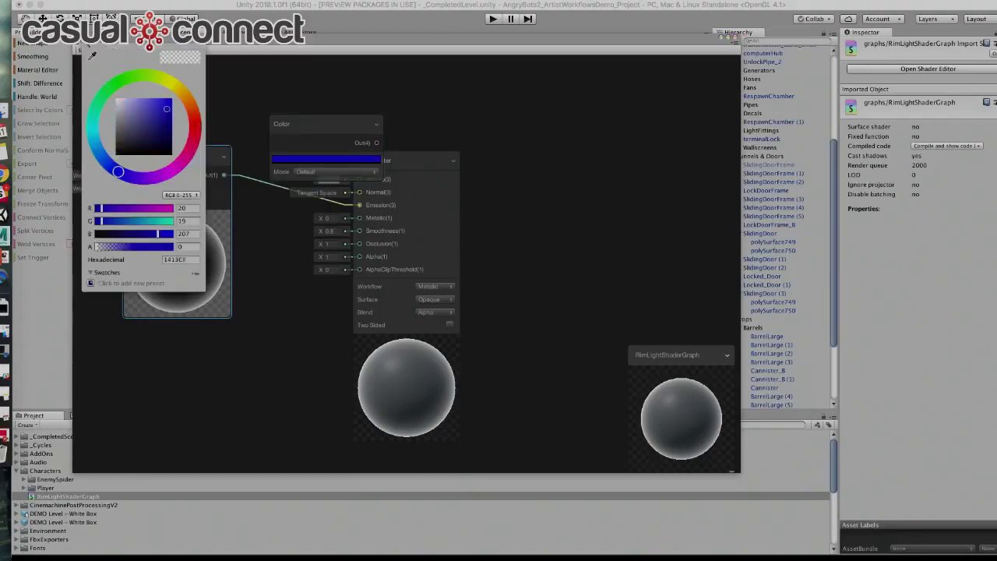
left_click_drag(327, 124, 407, 188)
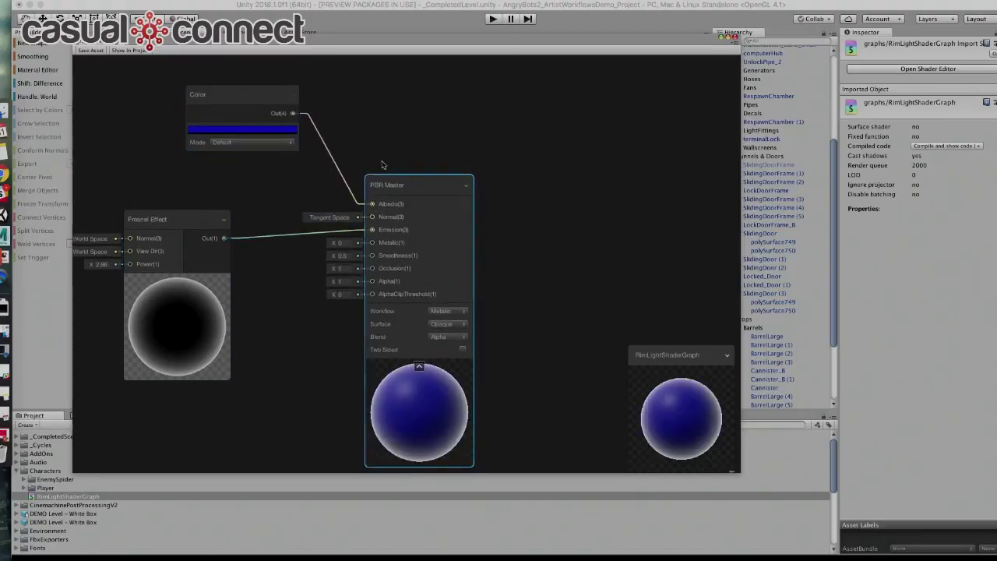
left_click(89, 51)
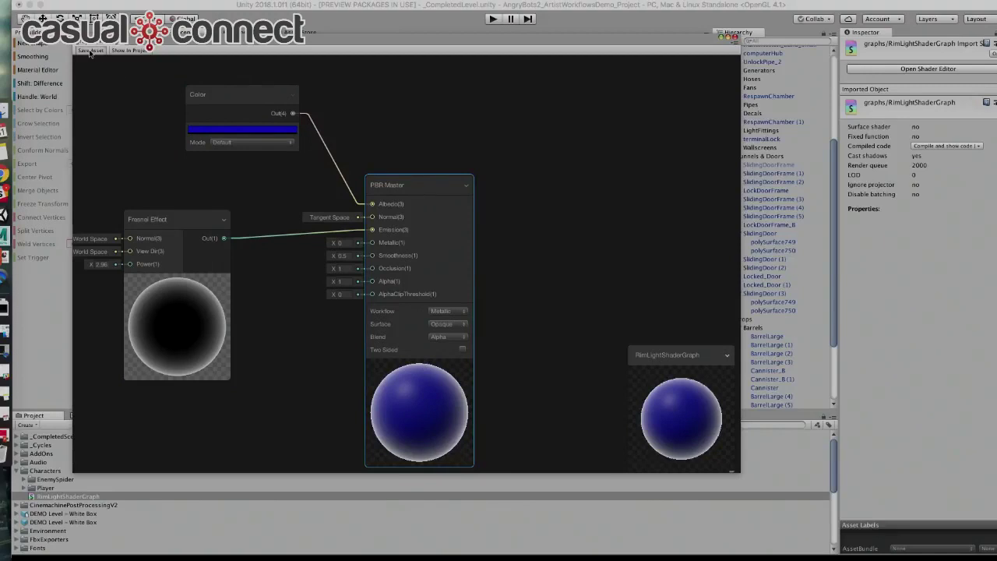
left_click_drag(156, 43, 62, 419)
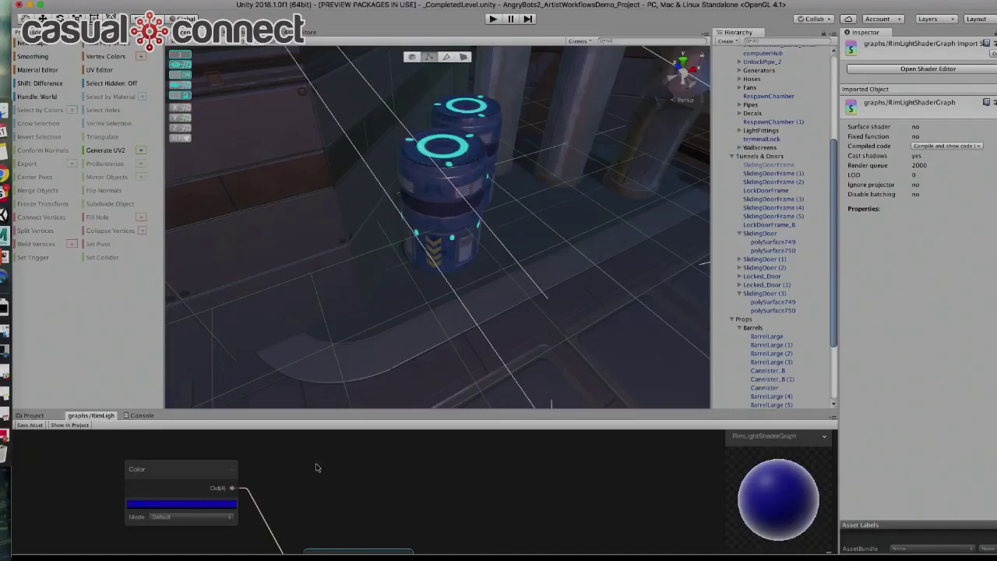
Step: Set the front barrel's BarrelLarge_Mat shader to graphs/RimLightShaderGraph
left_click(411, 185)
left_click(976, 204)
mouse_move(949, 270)
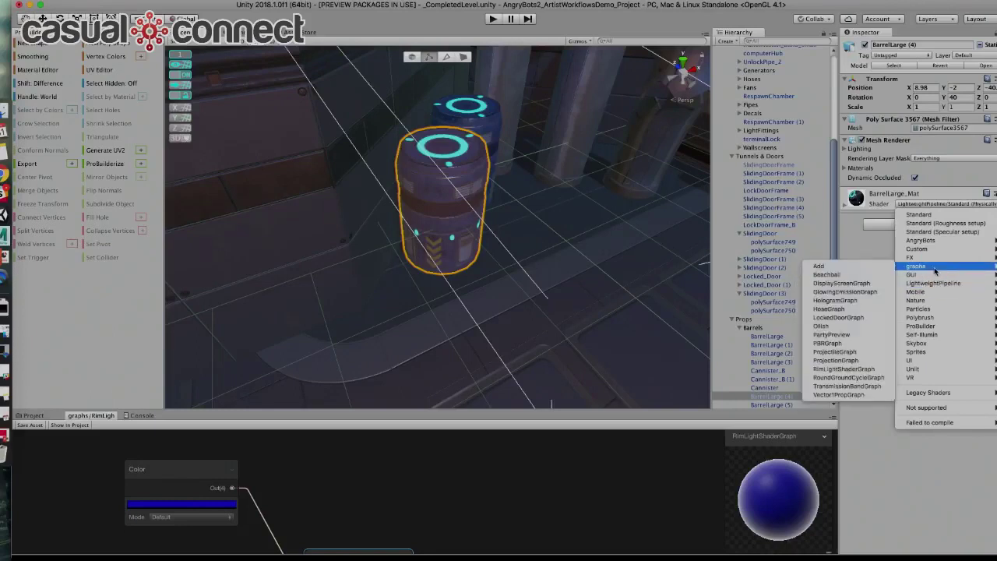
left_click(868, 369)
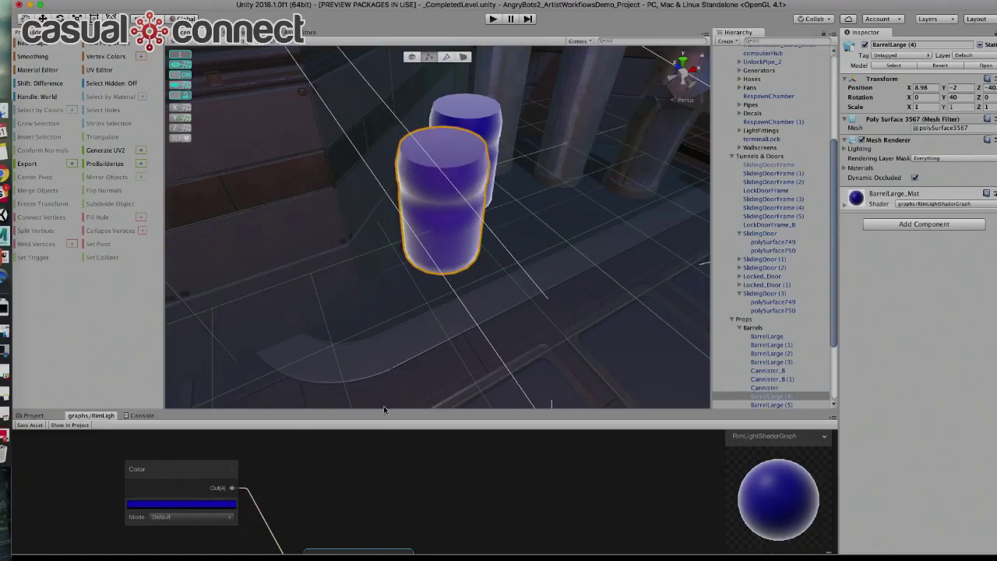
left_click_drag(384, 408, 379, 243)
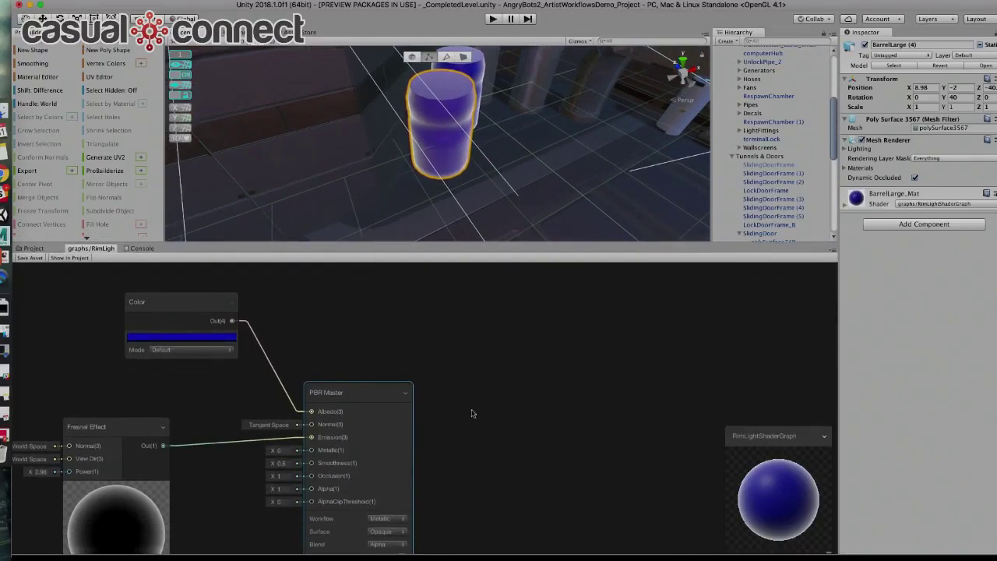
Step: Add a Sample Texture 2D node to the RimLightShaderGraph
left_click(519, 360)
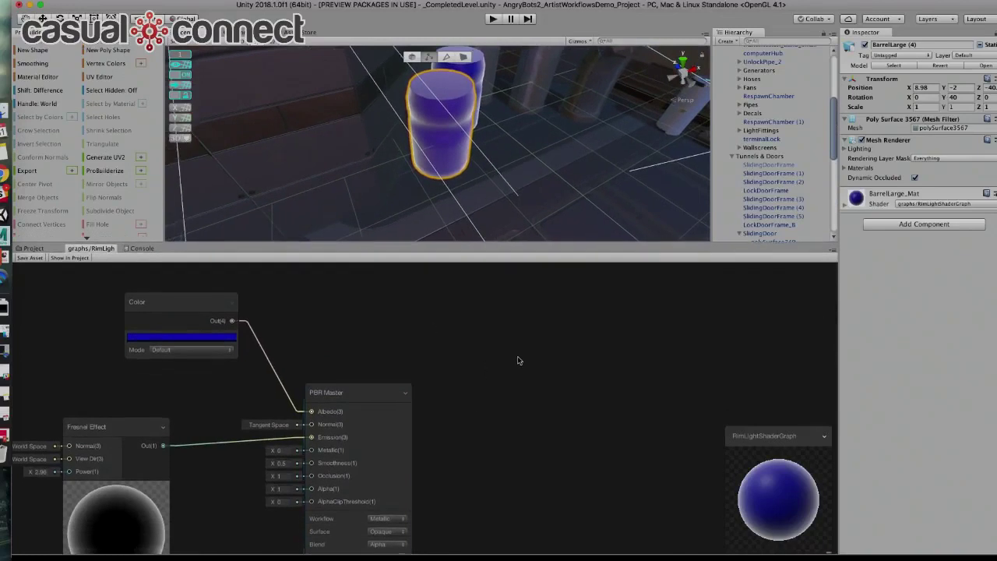
scroll(524, 360, "down", 5)
scroll(512, 351, "up", 2)
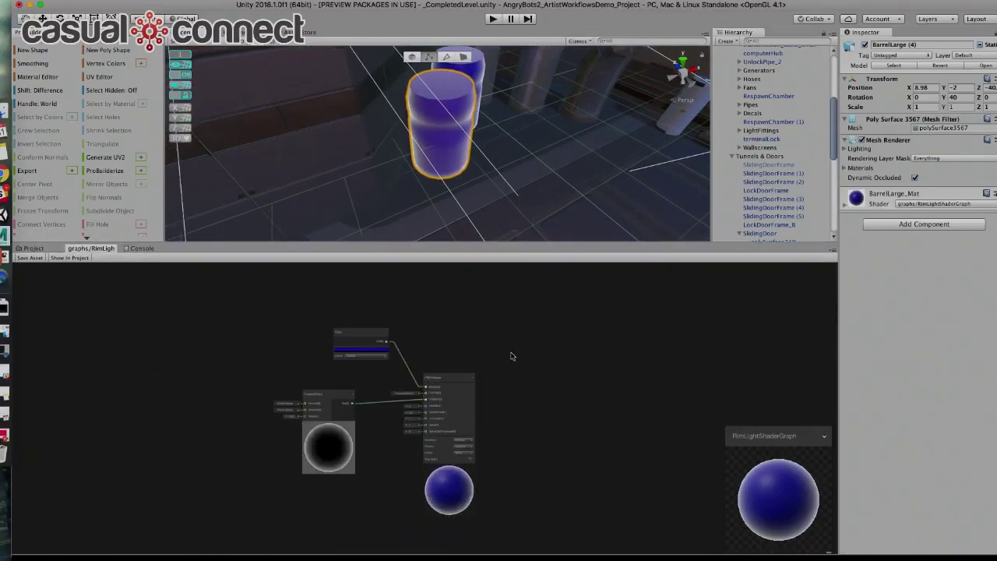
scroll(461, 335, "up", 1)
right_click(455, 288)
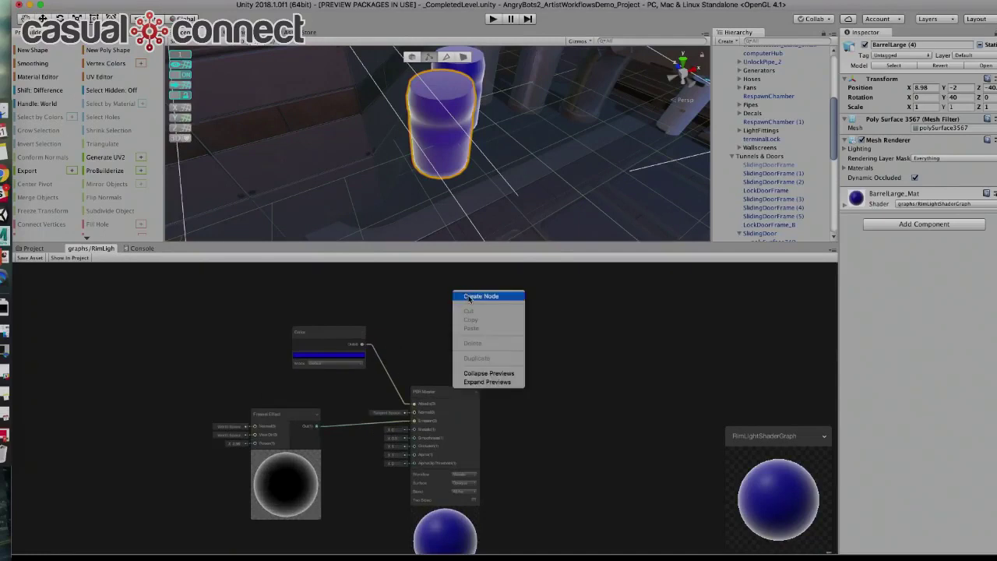
left_click(468, 295)
type("textu")
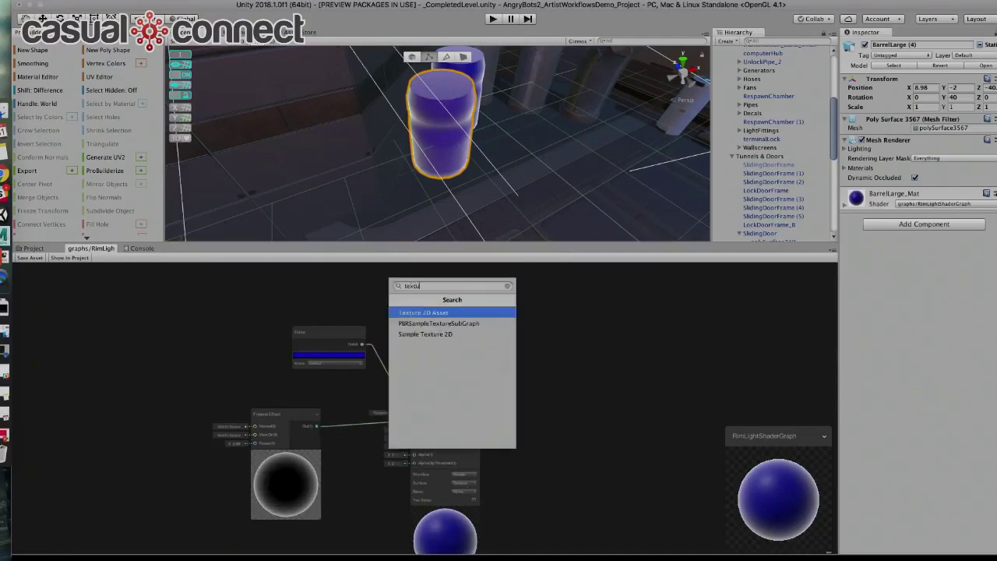
left_click(428, 335)
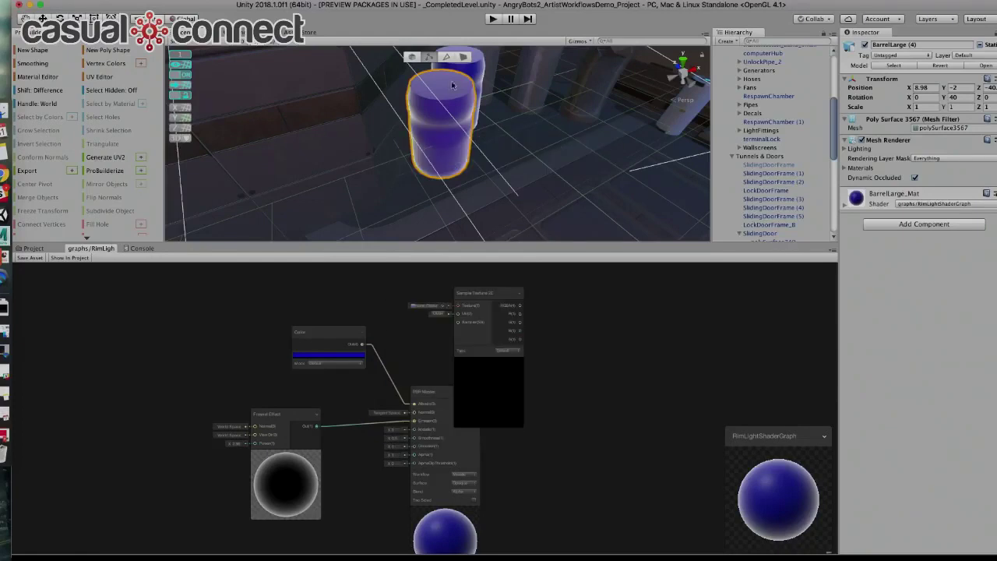
Step: Load BarrelLarge_D into the Sample Texture 2D node and move the Color node aside
left_click(442, 309)
type("barr")
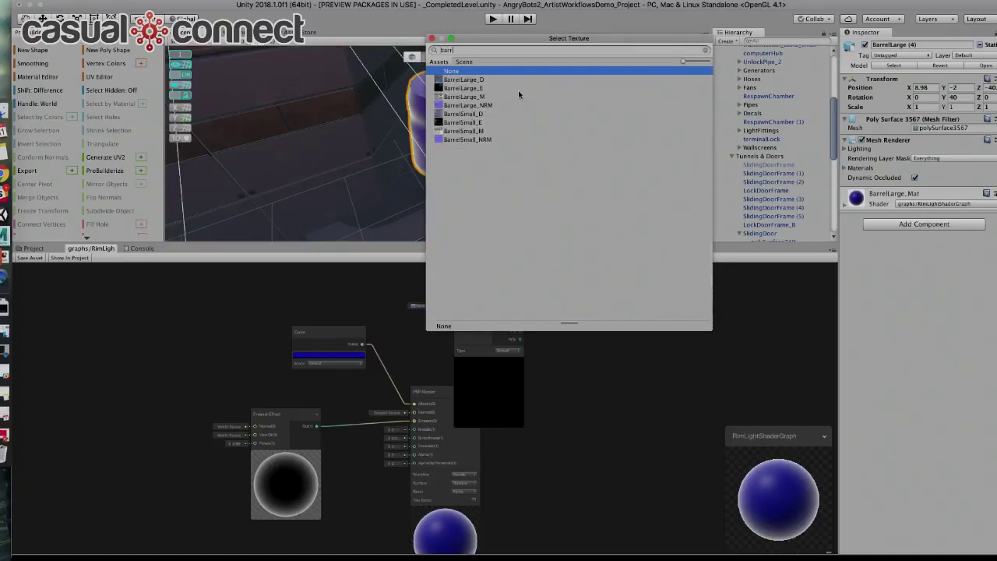
left_click(477, 82)
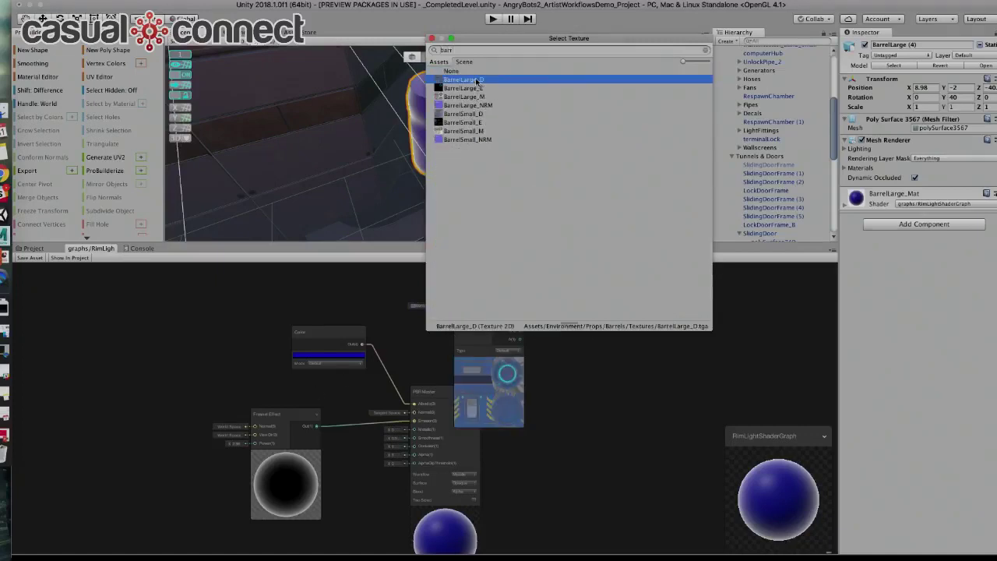
double_click(477, 82)
left_click_drag(501, 310, 414, 481)
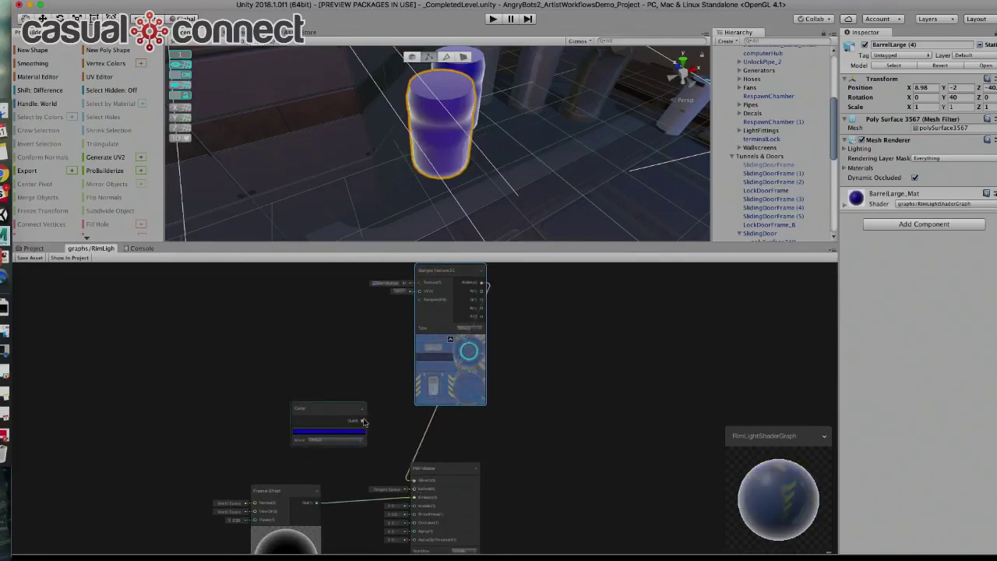
left_click_drag(337, 411, 306, 320)
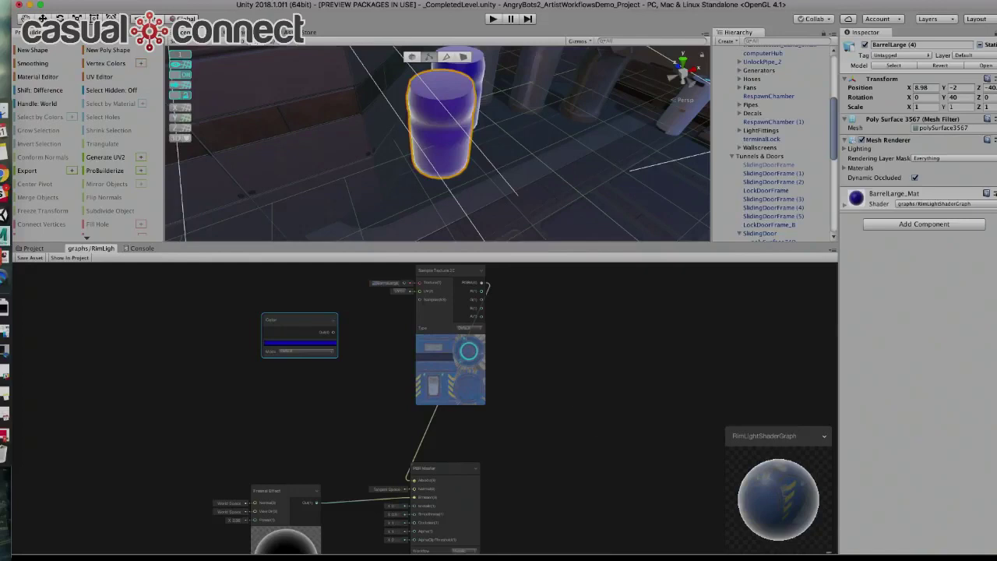
Step: Add a Multiply node and place it beside the blue Color node
right_click(359, 409)
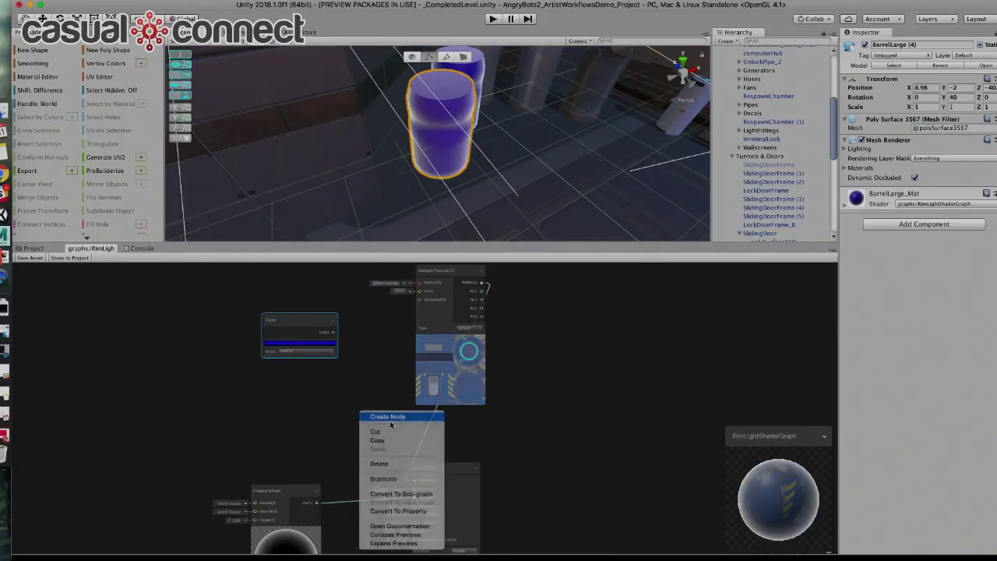
left_click(376, 413)
type("multi")
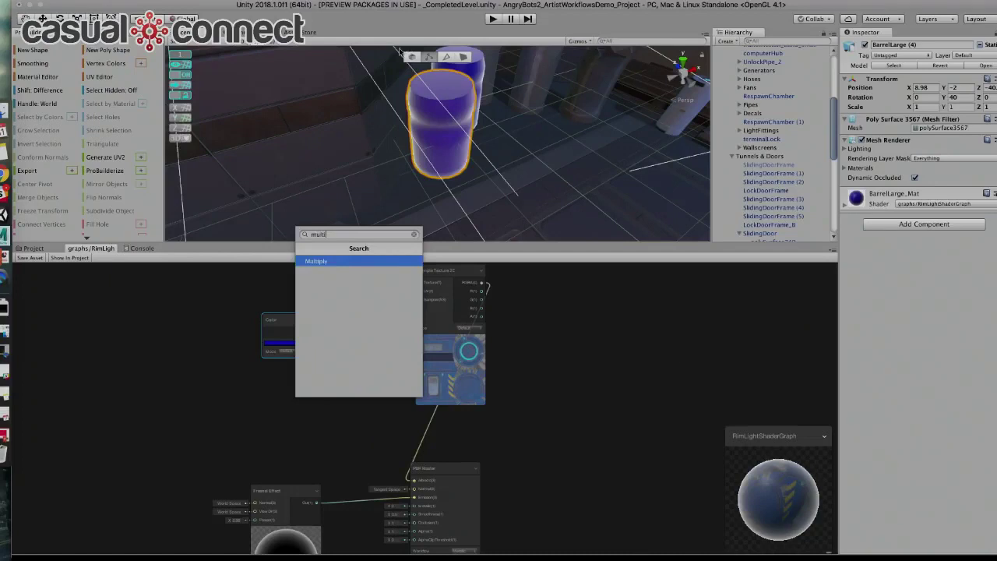
left_click(355, 261)
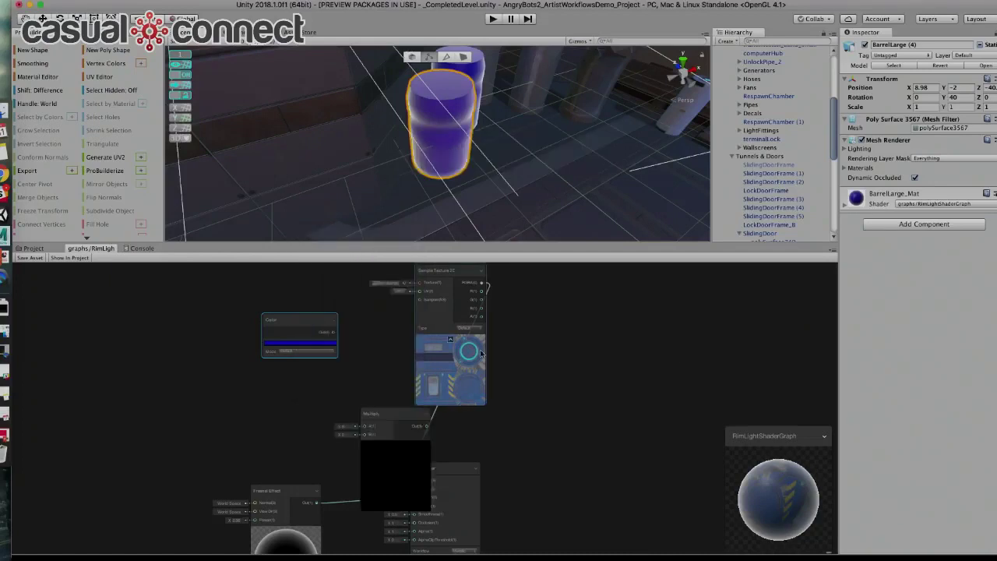
left_click_drag(312, 326, 242, 335)
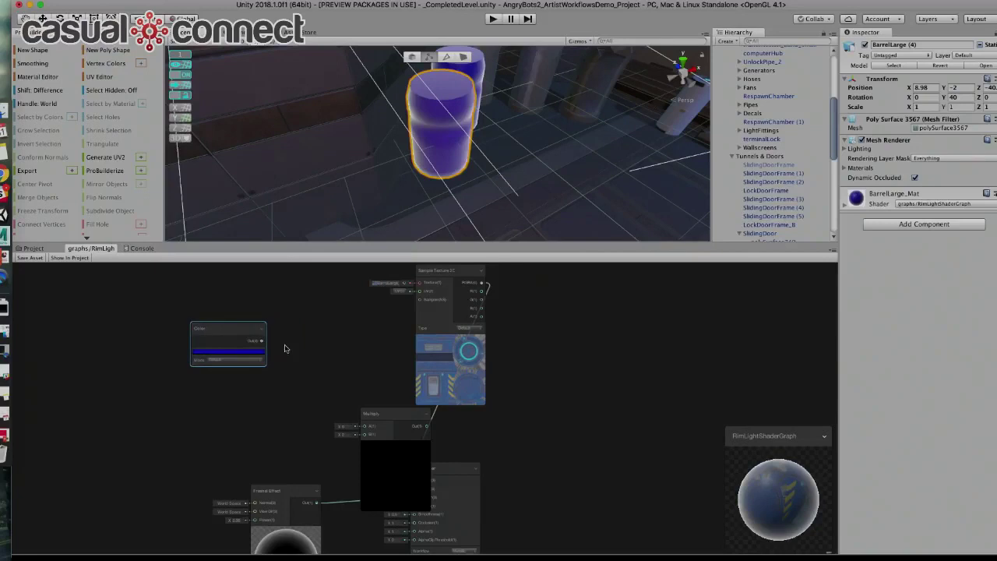
left_click_drag(388, 417, 332, 346)
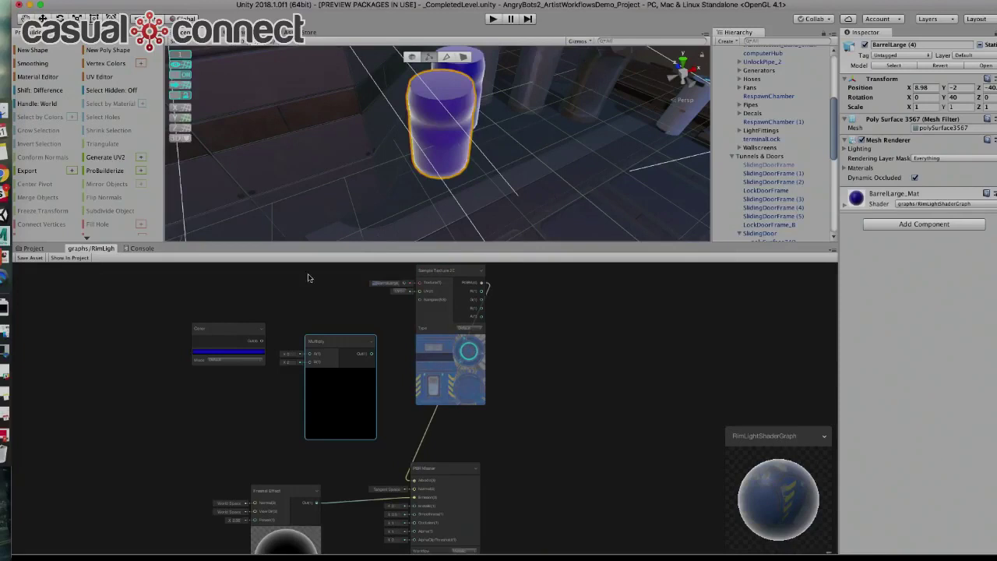
left_click_drag(335, 346, 335, 326)
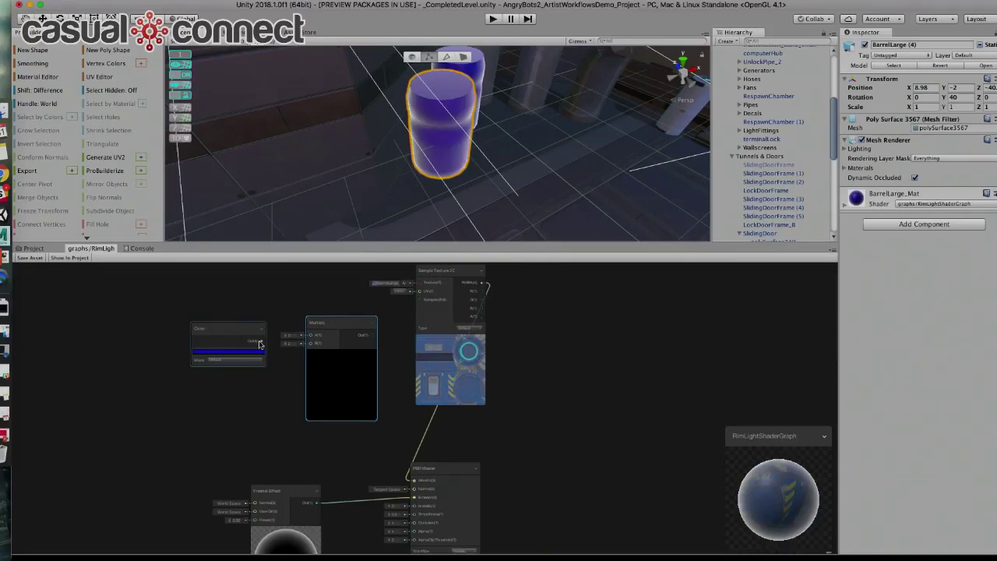
Step: Wire Color to Multiply A, Fresnel to B, Multiply into the master node, and save
left_click_drag(261, 343, 310, 336)
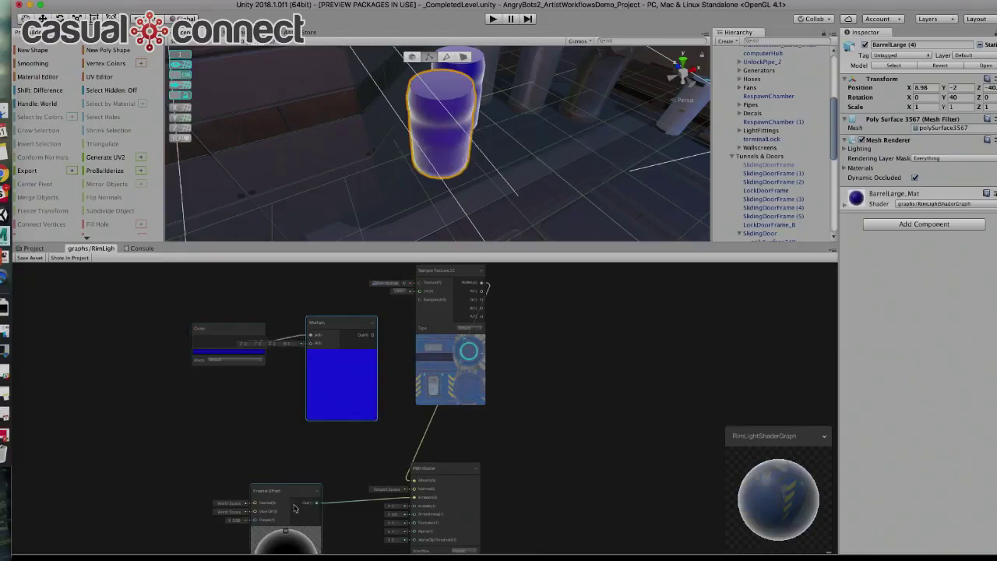
left_click_drag(316, 504, 310, 343)
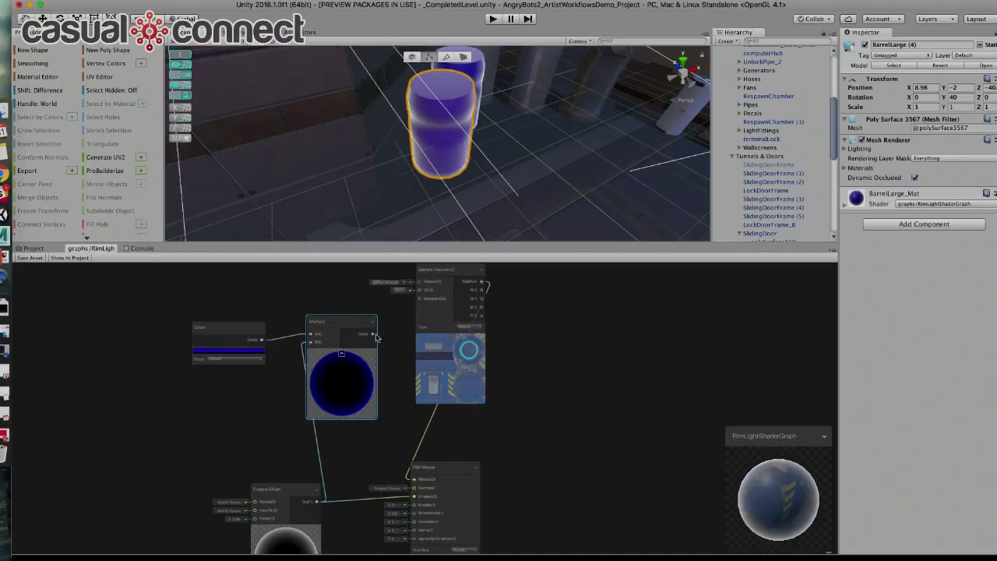
left_click_drag(375, 335, 413, 476)
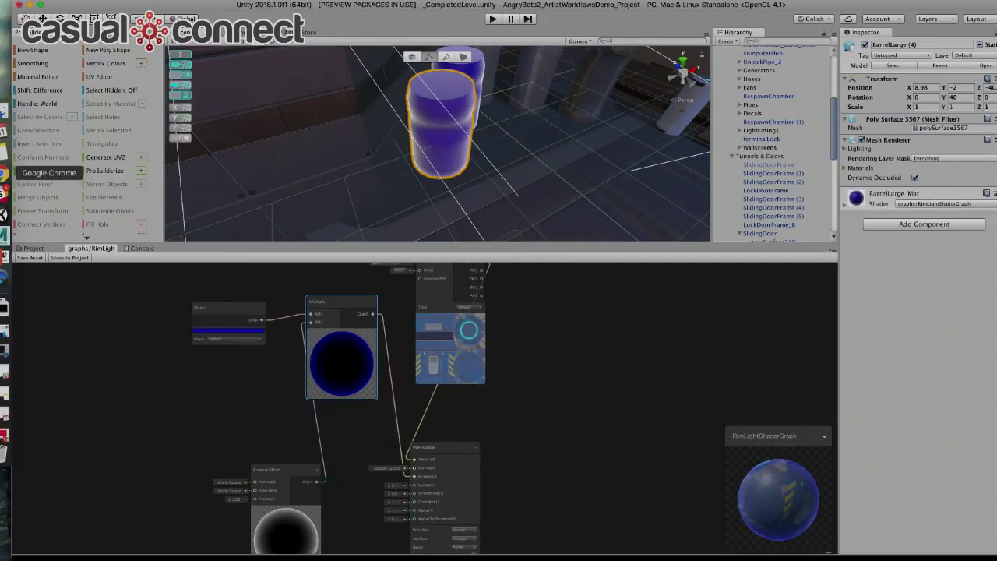
left_click(34, 259)
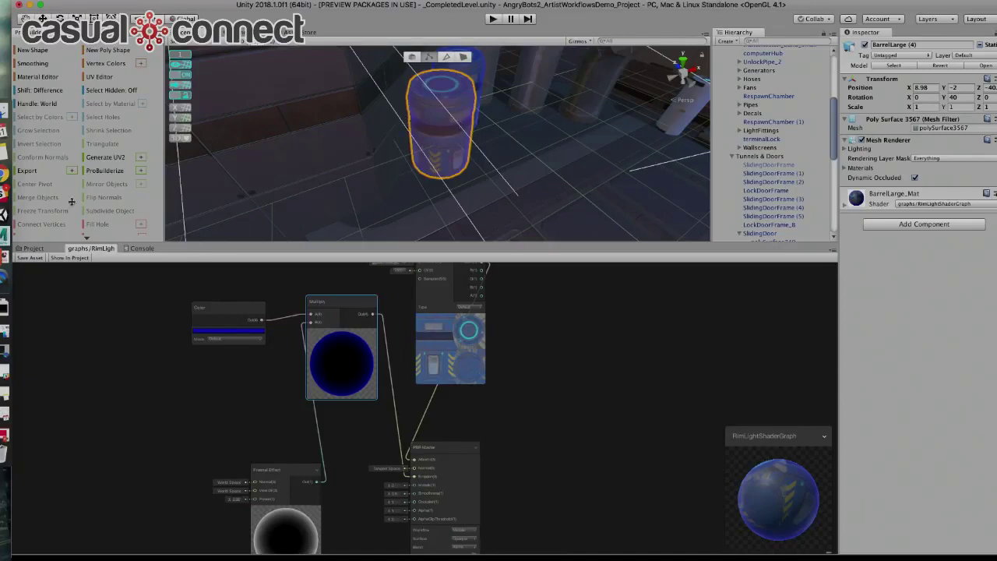
Step: Add a Time node, connect Sine Time to the Fresnel Effect Power, and save
scroll(180, 434, "up", 2)
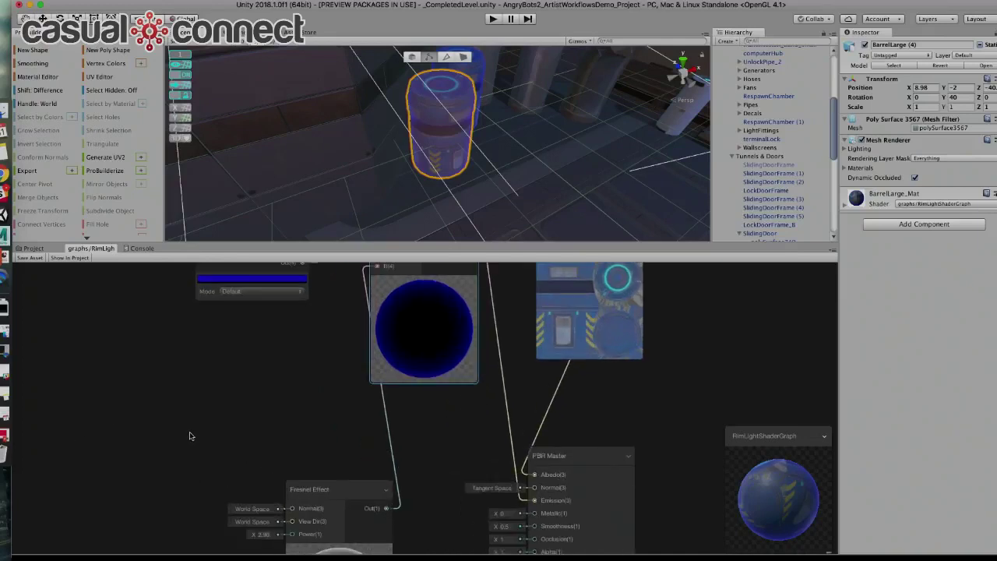
middle_click_drag(336, 458, 338, 307)
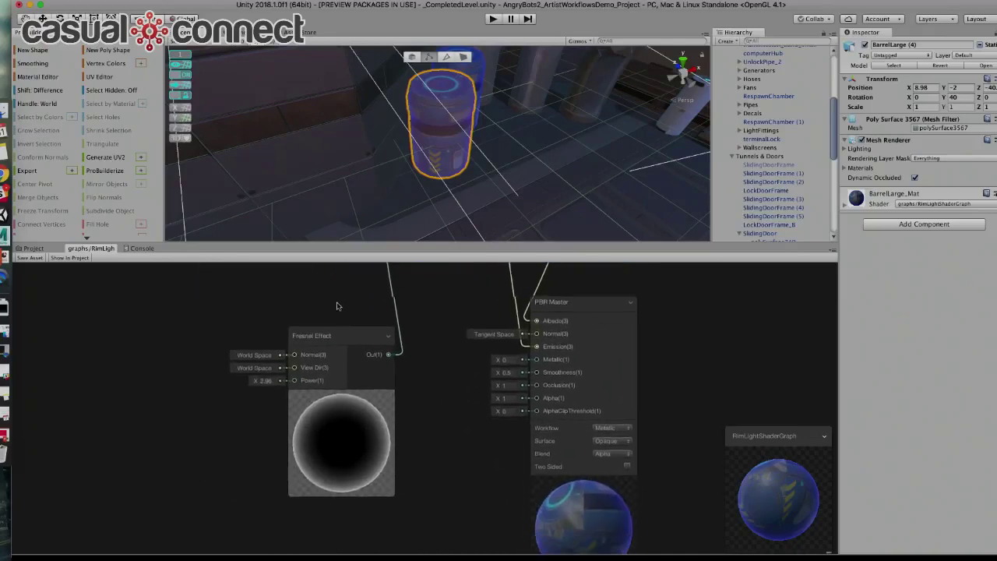
right_click(99, 348)
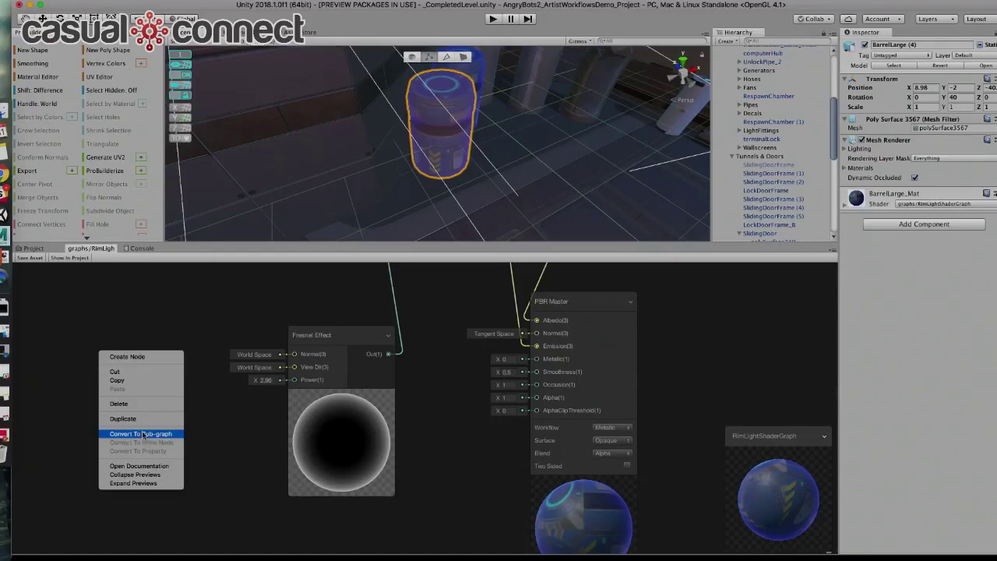
left_click(128, 356)
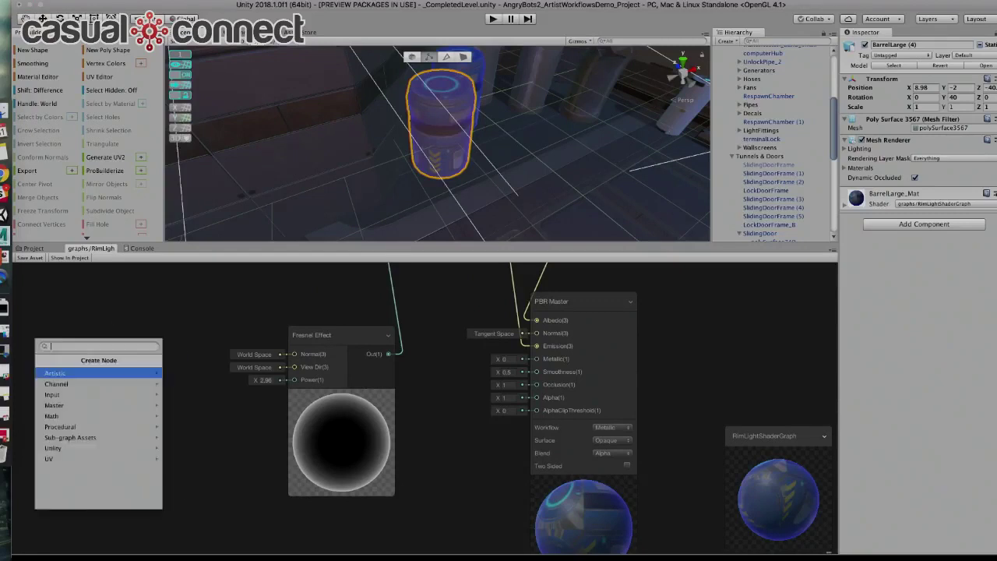
type("time")
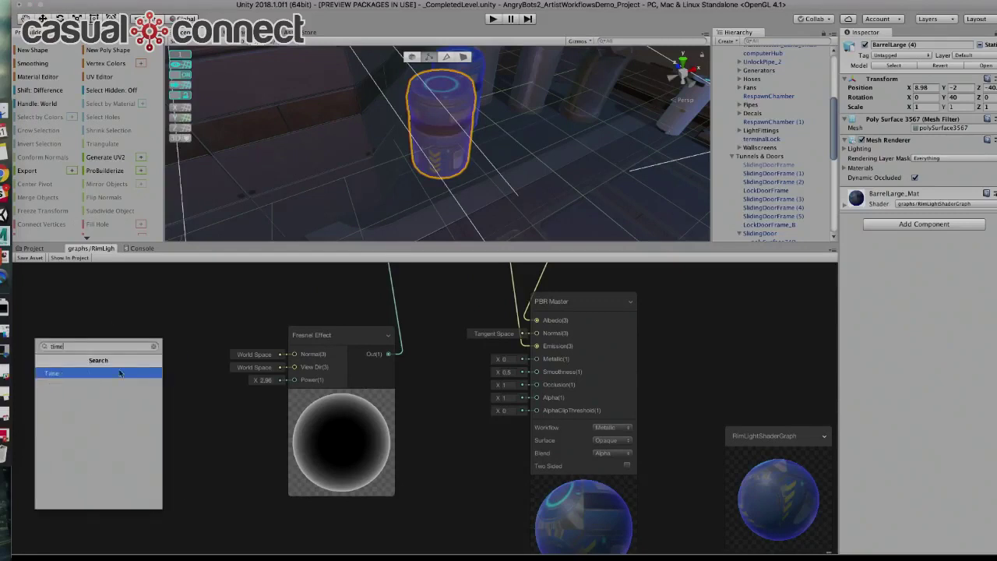
key("Return")
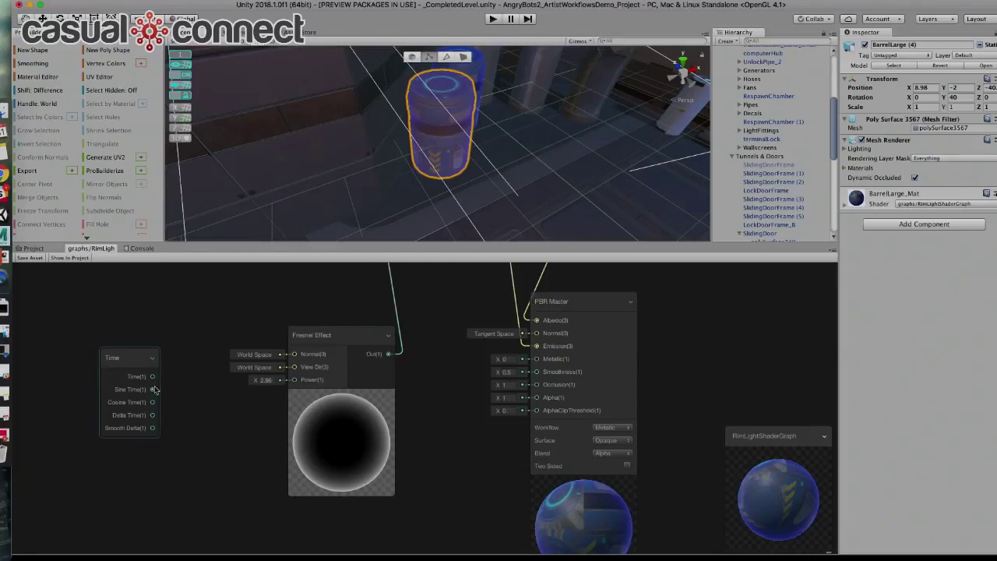
left_click_drag(153, 391, 296, 383)
left_click(28, 258)
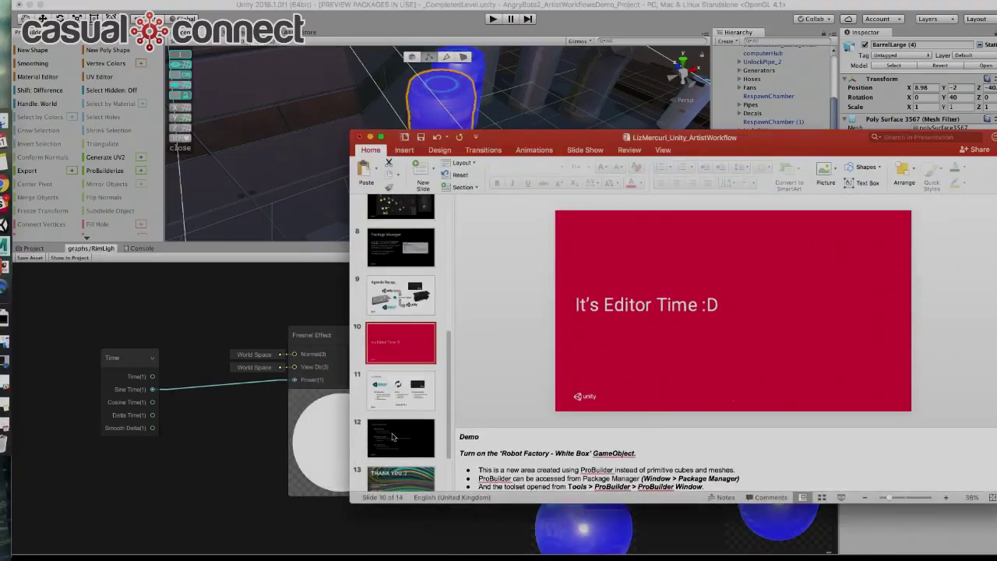
Step: Go to the 'In Summary…' slide in PowerPoint
left_click(397, 400)
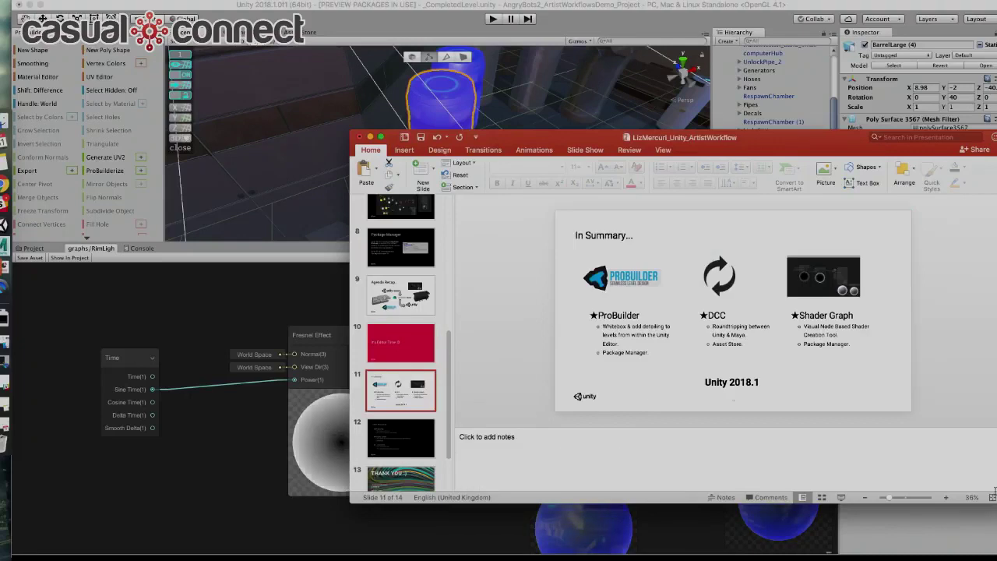